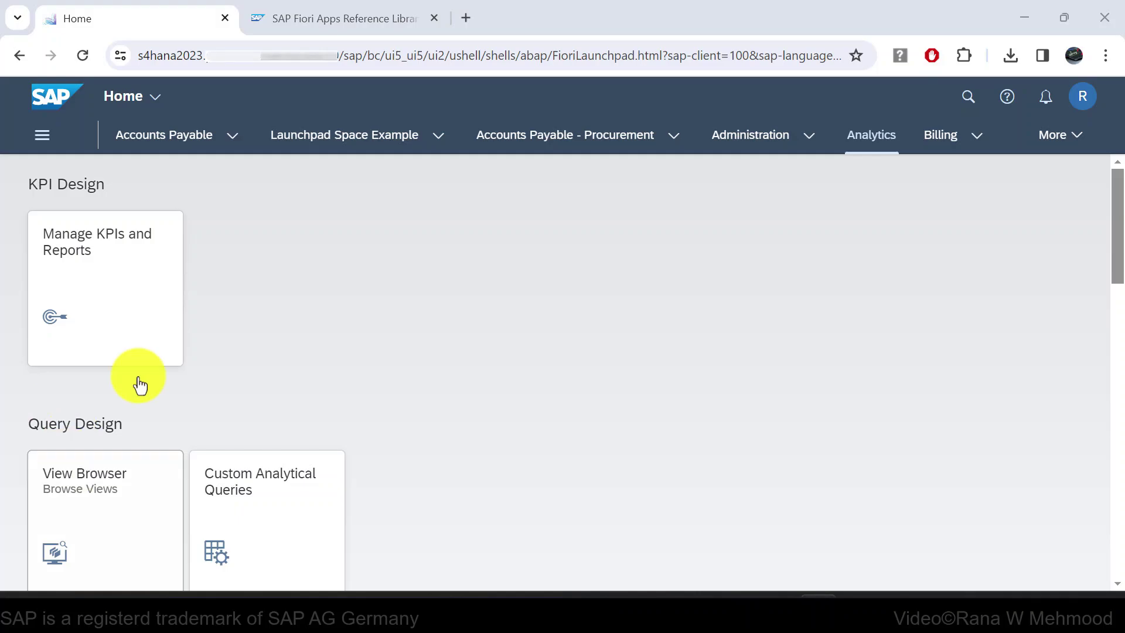
# Step: Switch to the Administration space to show tiles like Manage Launchpad Spaces and Pages
pyautogui.click(755, 141)
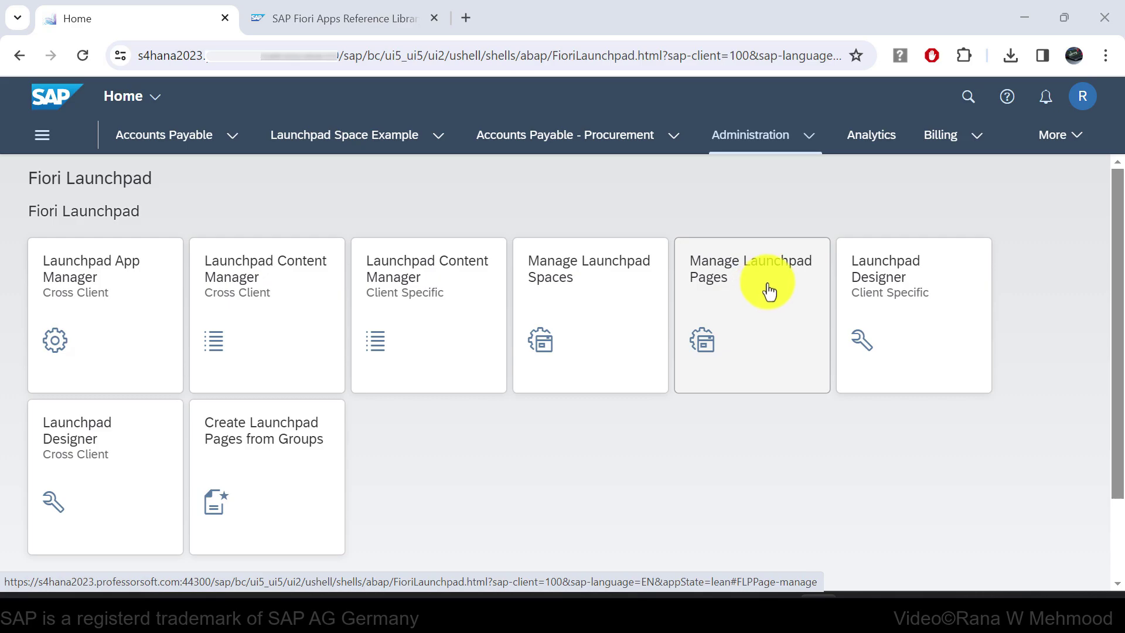
# Step: Open Manage Launchpad Spaces, list its 263 predefined spaces, and go to the Apps Reference Library
pyautogui.click(574, 304)
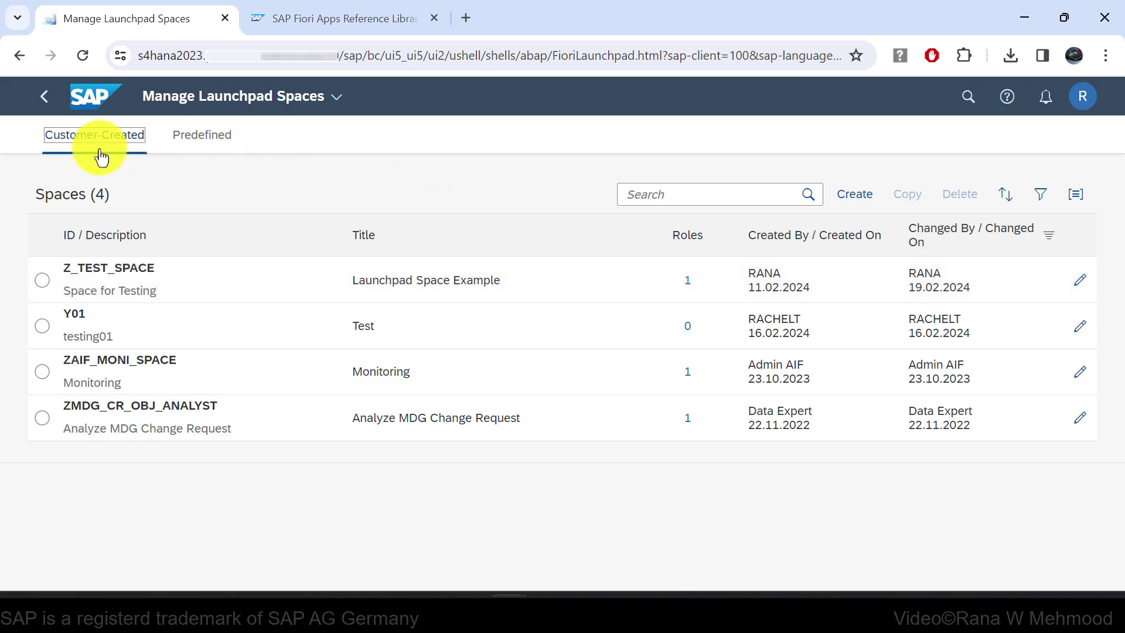
pyautogui.click(212, 144)
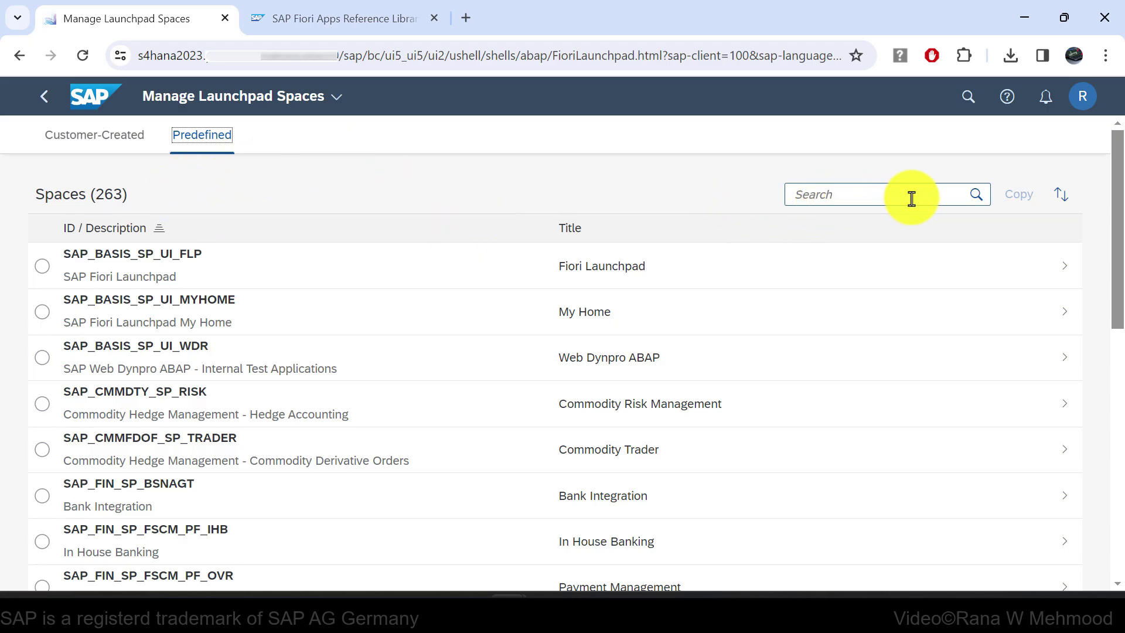
pyautogui.click(375, 22)
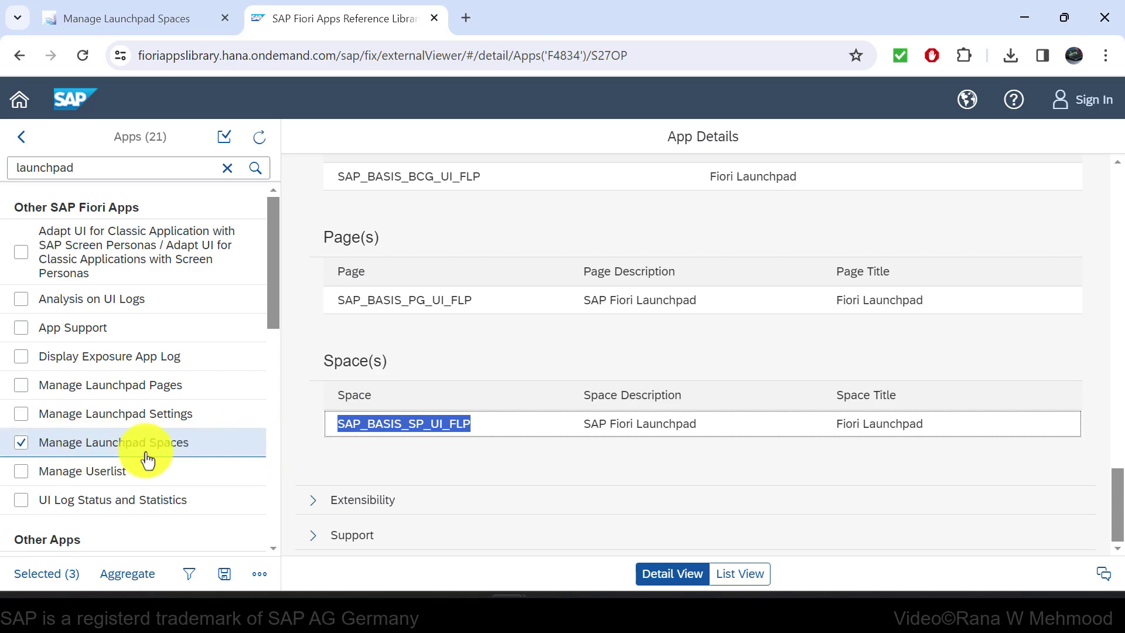
# Step: Select and copy the space ID SAP_BASIS_SP_UI_FLP from the Reference Library's Space(s) table
pyautogui.moveTo(476, 431); pyautogui.dragTo(331, 428)
pyautogui.hotkey('ctrl', 'c')
# Step: Search the spaces list for SAP_BASIS_SP_UI_FLP and open that space
pyautogui.click(126, 22)
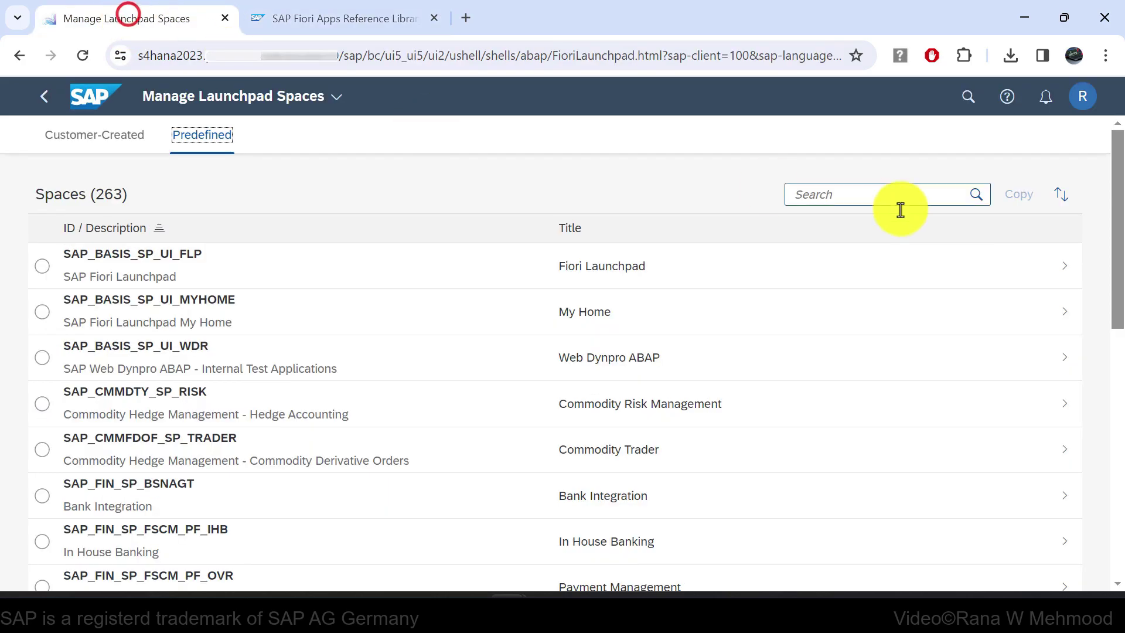
pyautogui.click(887, 196)
pyautogui.hotkey('ctrl', 'v')
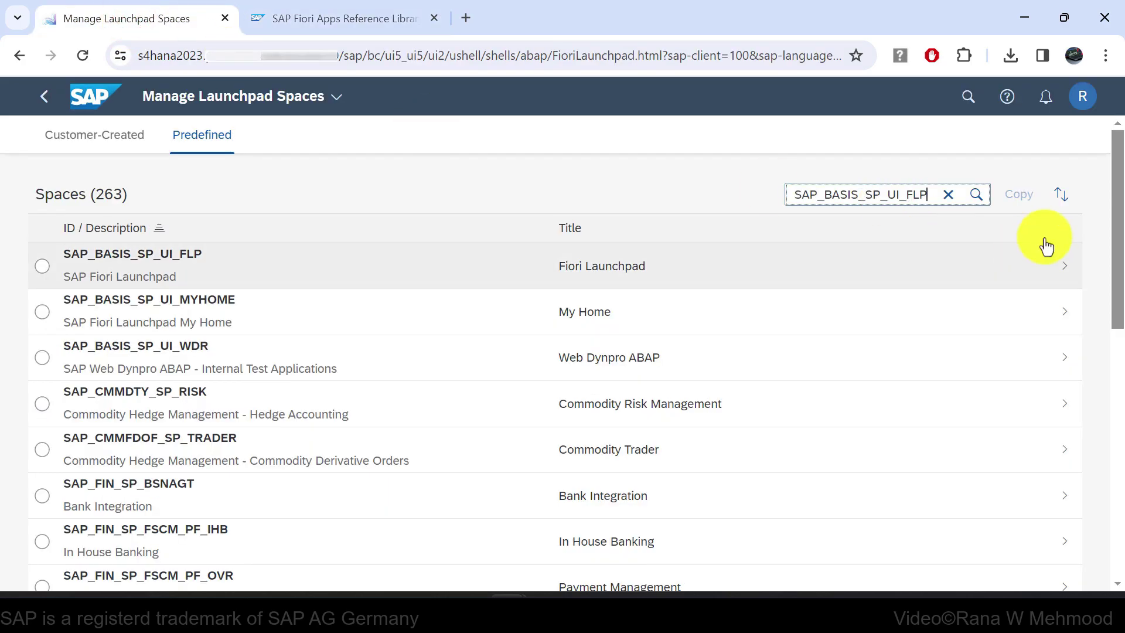
pyautogui.click(979, 200)
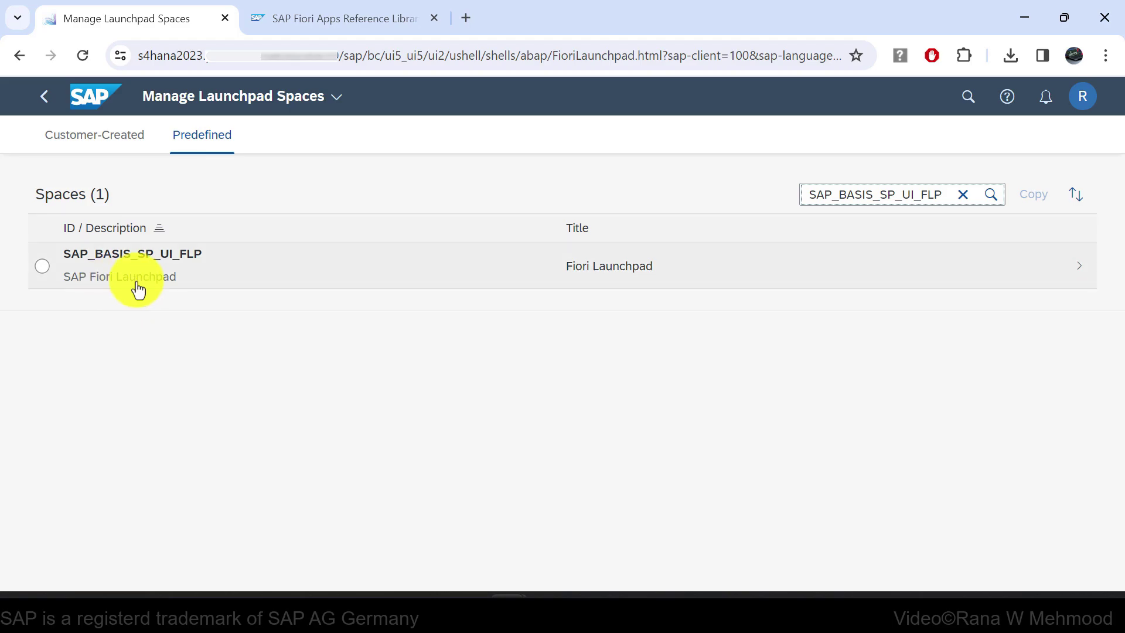
pyautogui.click(187, 274)
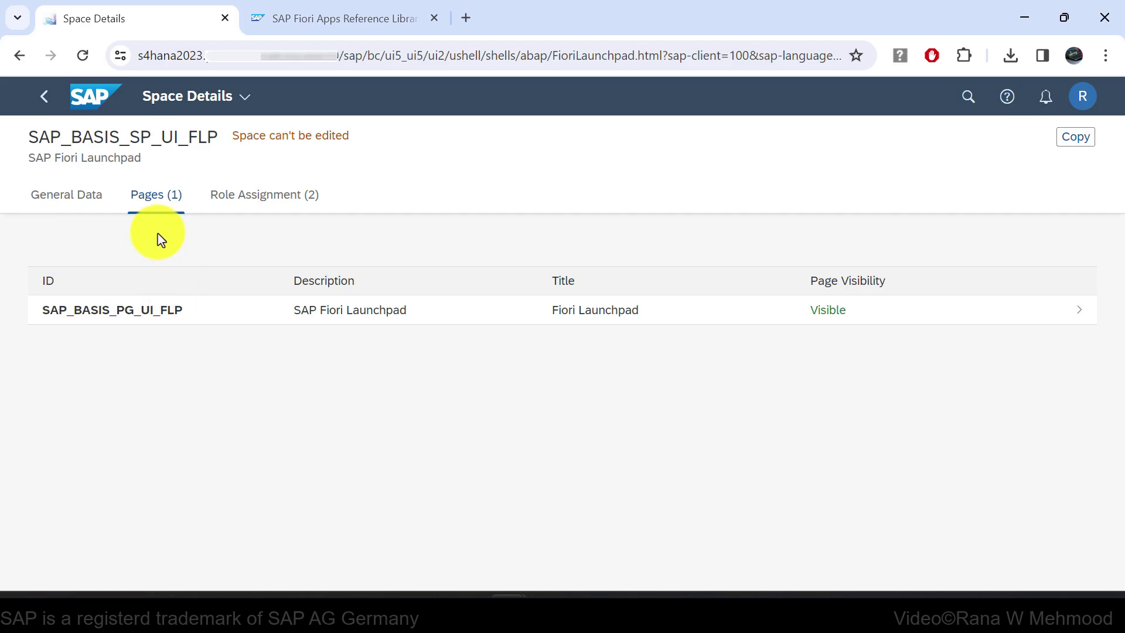
# Step: Open page SAP_BASIS_PG_UI_FLP and review its eight Fiori Launchpad administration tiles
pyautogui.click(184, 315)
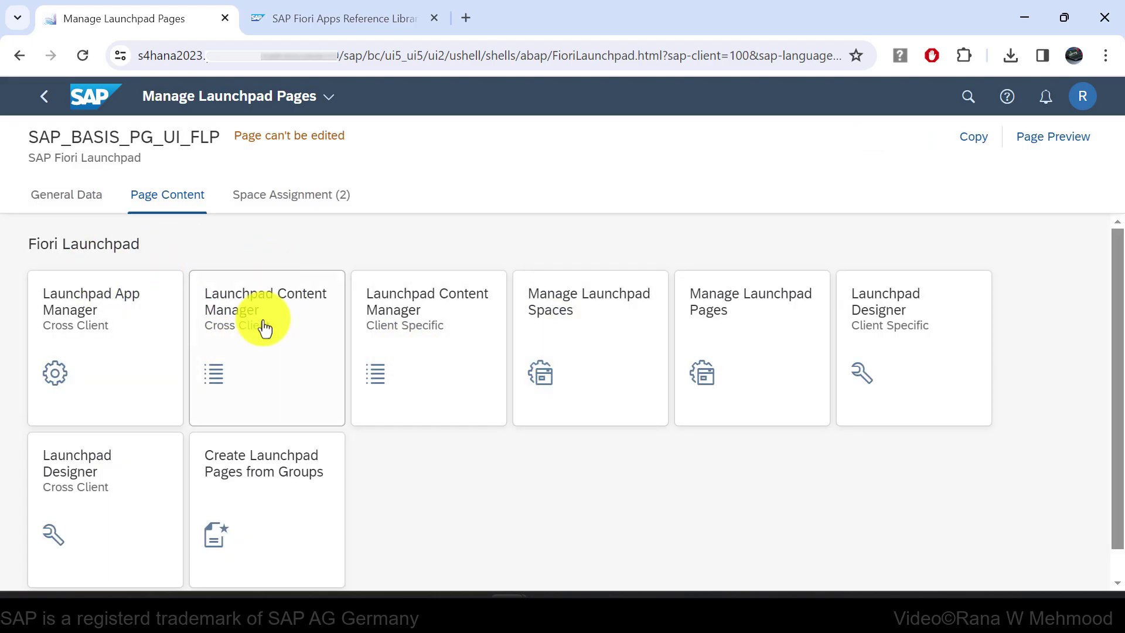
pyautogui.scroll(-1, 156, 297)
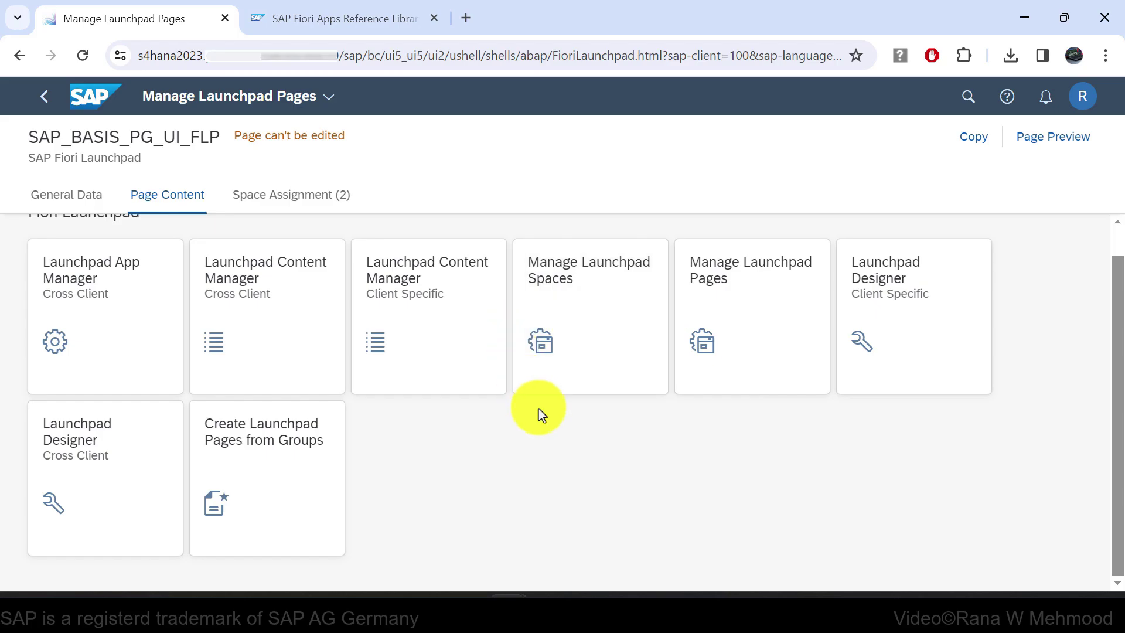
pyautogui.rightClick(94, 96)
# Step: Open the launchpad home in a new tab and show Administration > Fiori Launchpad there
pyautogui.click(121, 107)
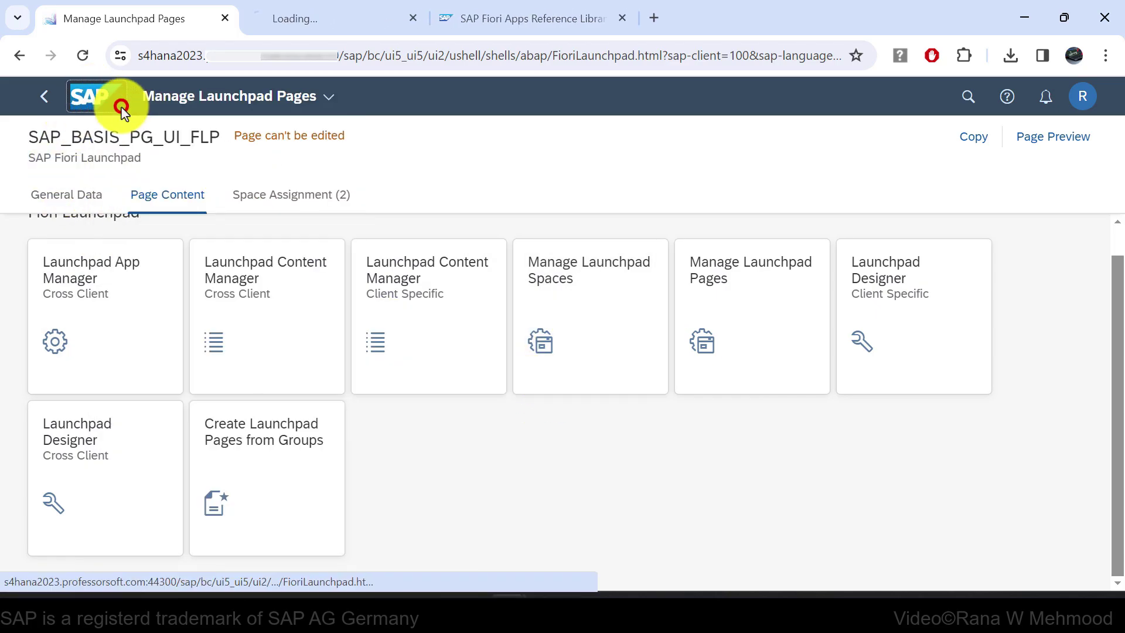
pyautogui.click(291, 28)
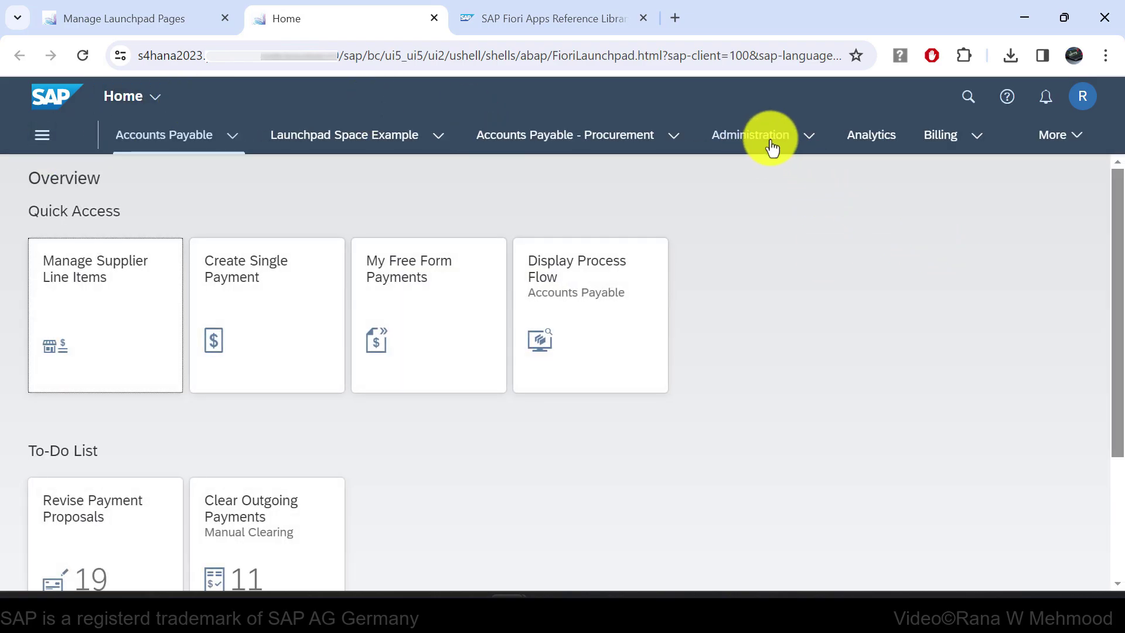
pyautogui.click(807, 136)
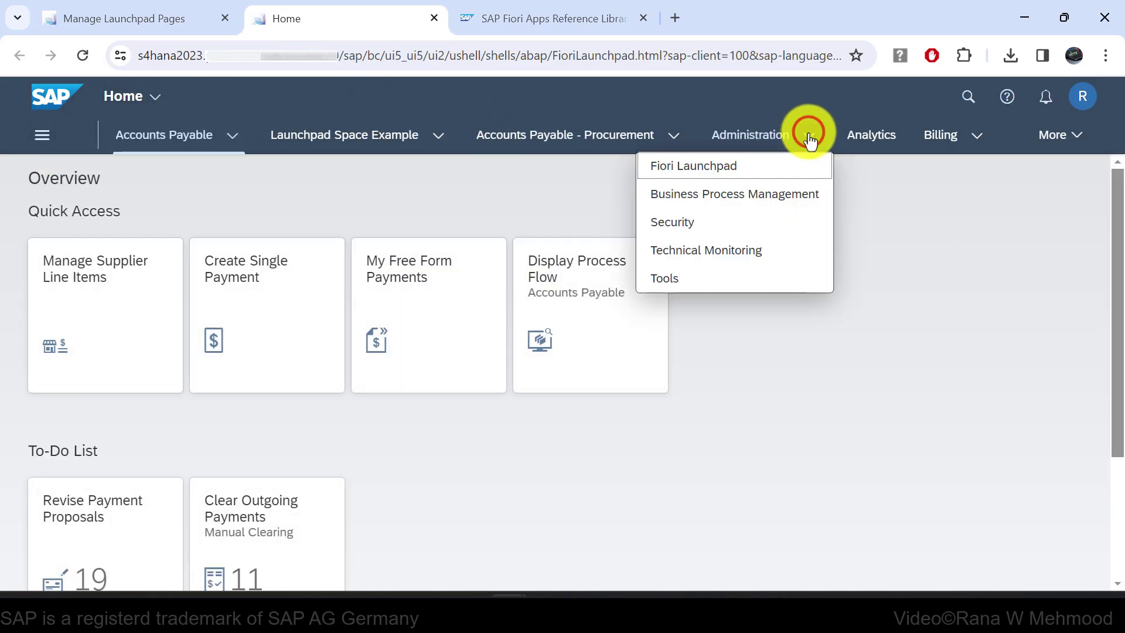
pyautogui.click(722, 170)
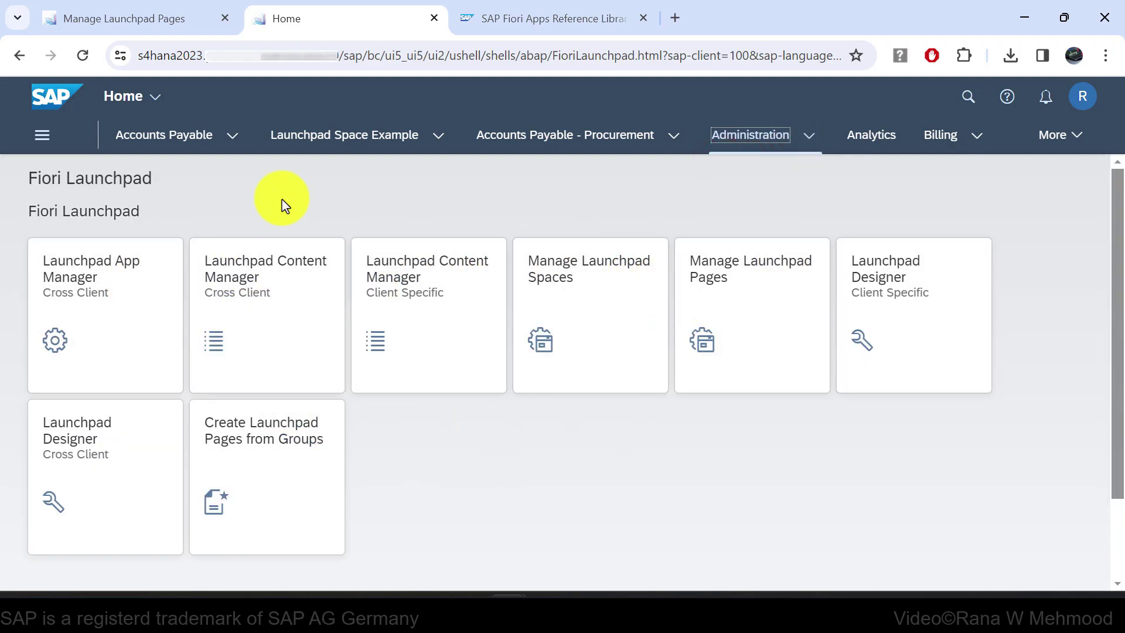
# Step: Return the first tab to the Customer-Created spaces list showing Z_TEST_SPACE and Y01
pyautogui.click(166, 19)
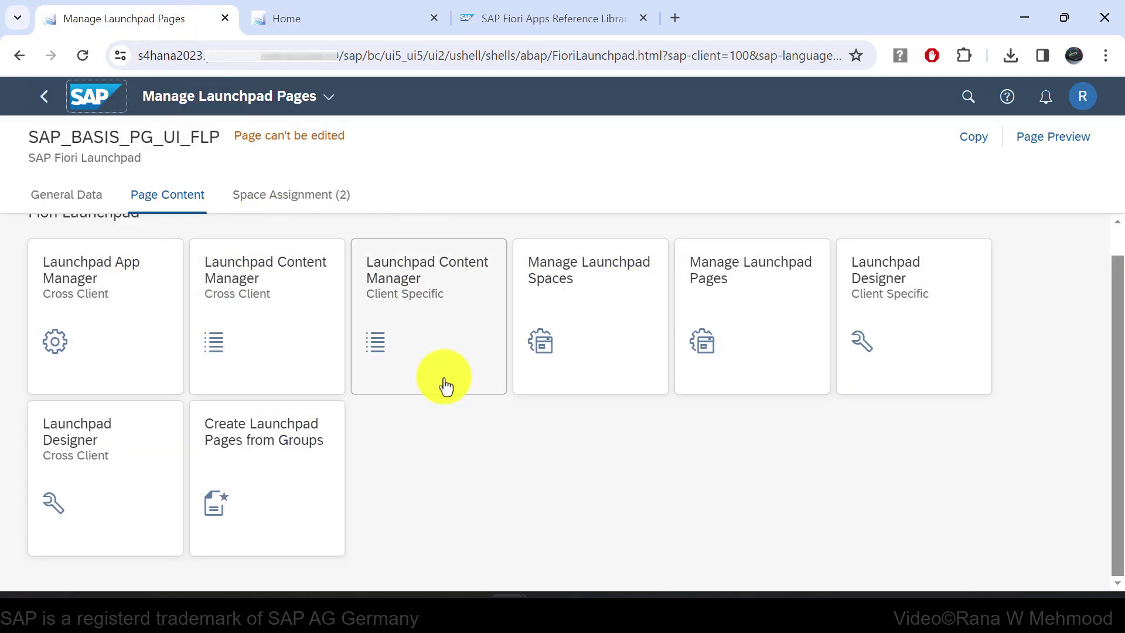
pyautogui.click(354, 16)
pyautogui.click(126, 16)
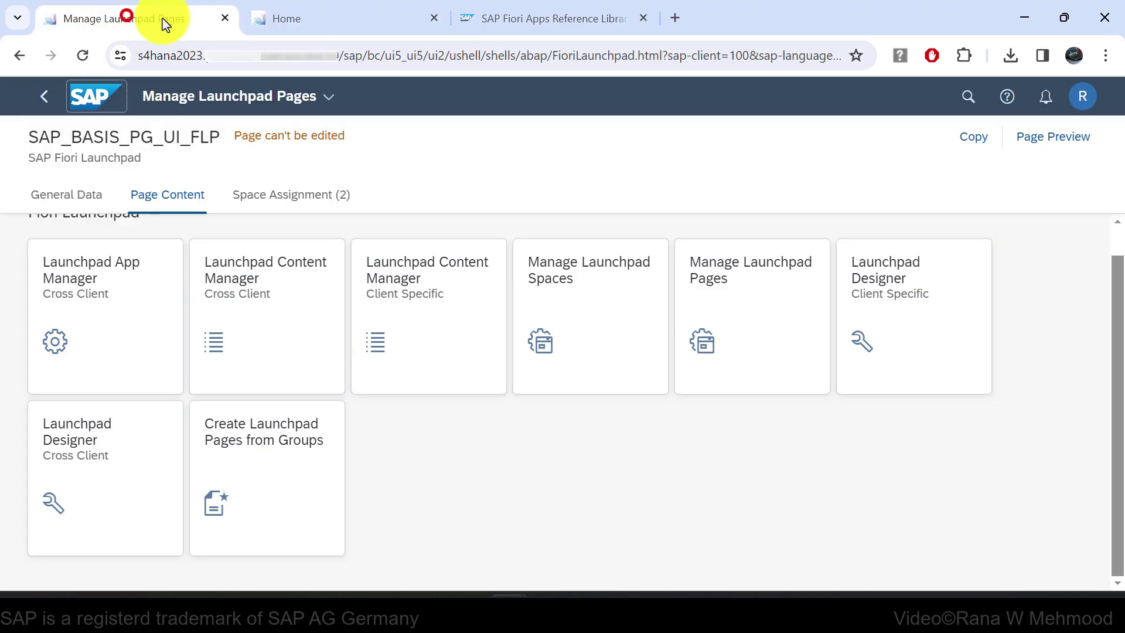
pyautogui.click(311, 23)
pyautogui.click(188, 24)
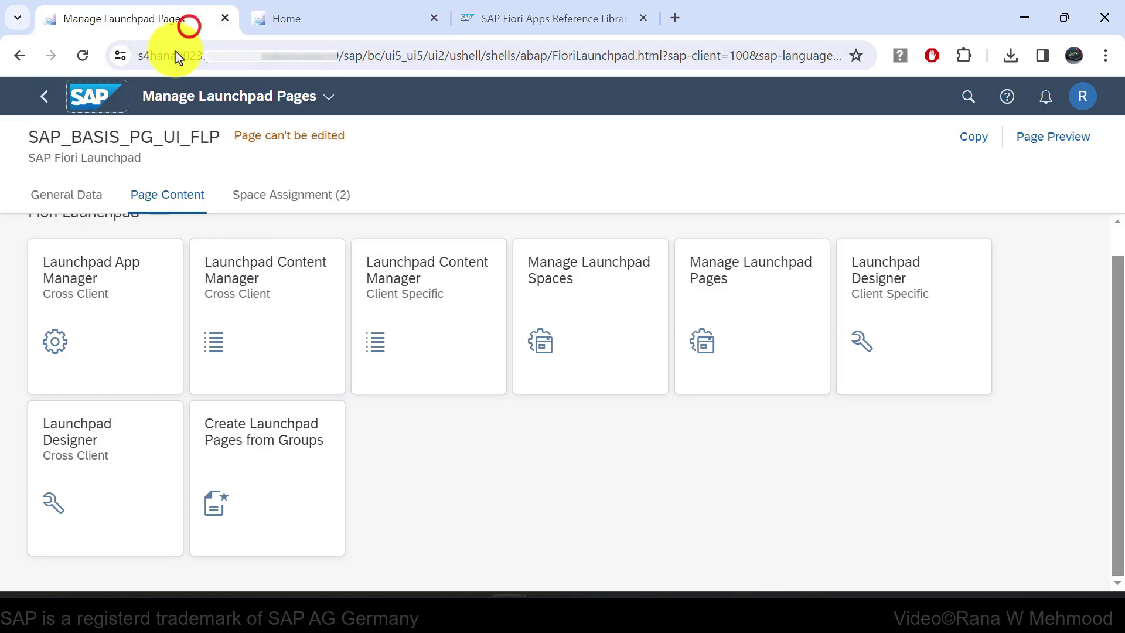
pyautogui.click(46, 98)
pyautogui.click(45, 98)
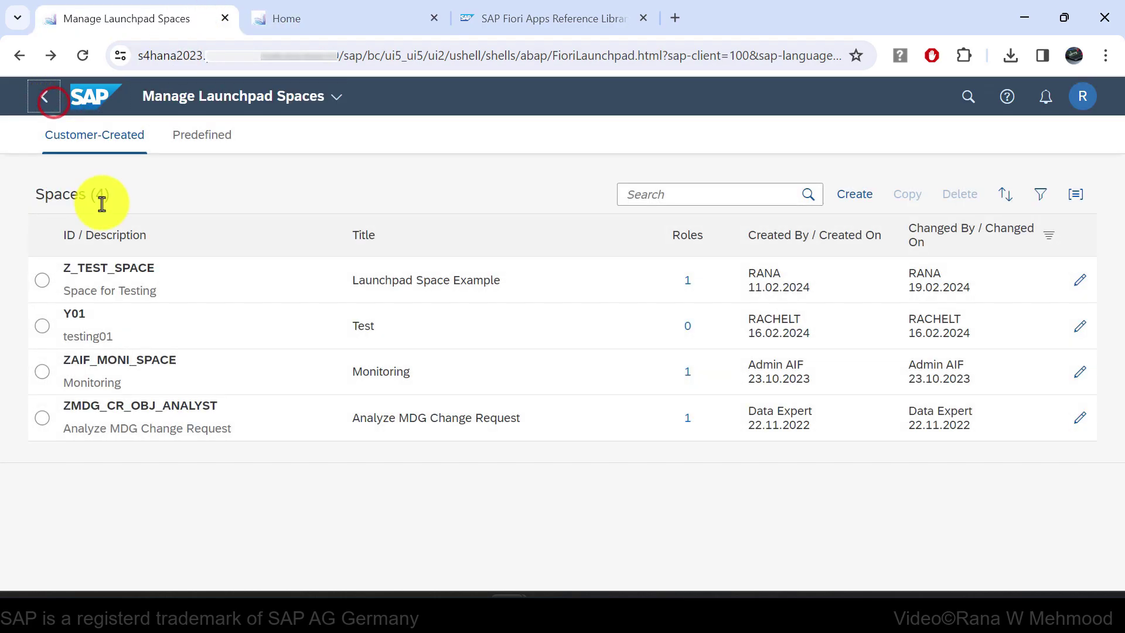
# Step: Compare the Predefined and Customer-Created lists, then open an empty Create Space form
pyautogui.click(199, 133)
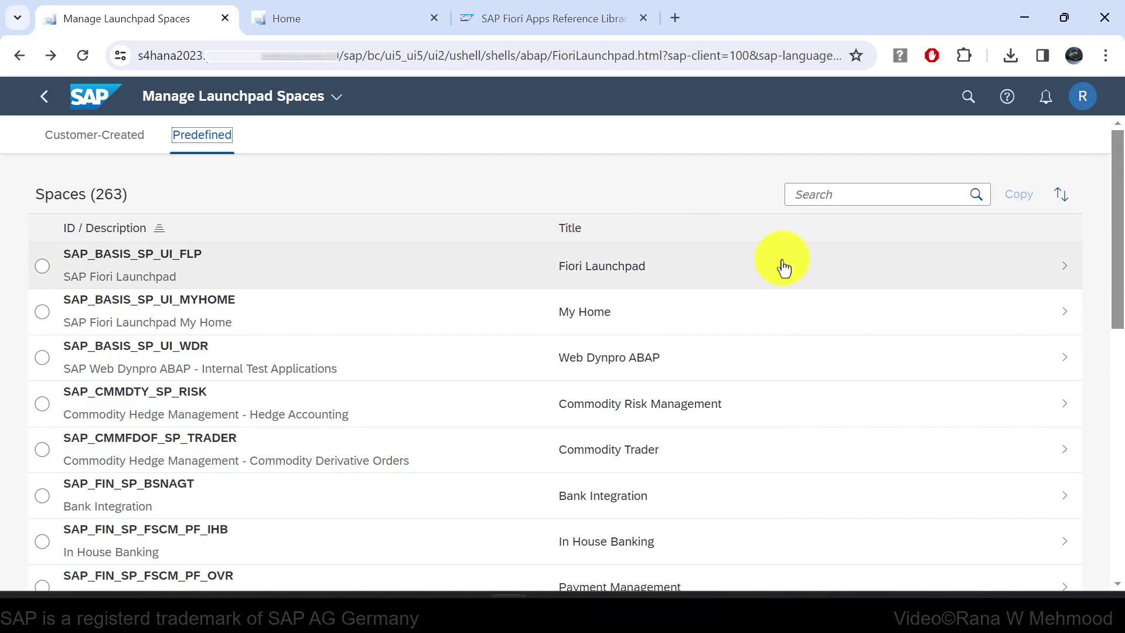
pyautogui.click(112, 141)
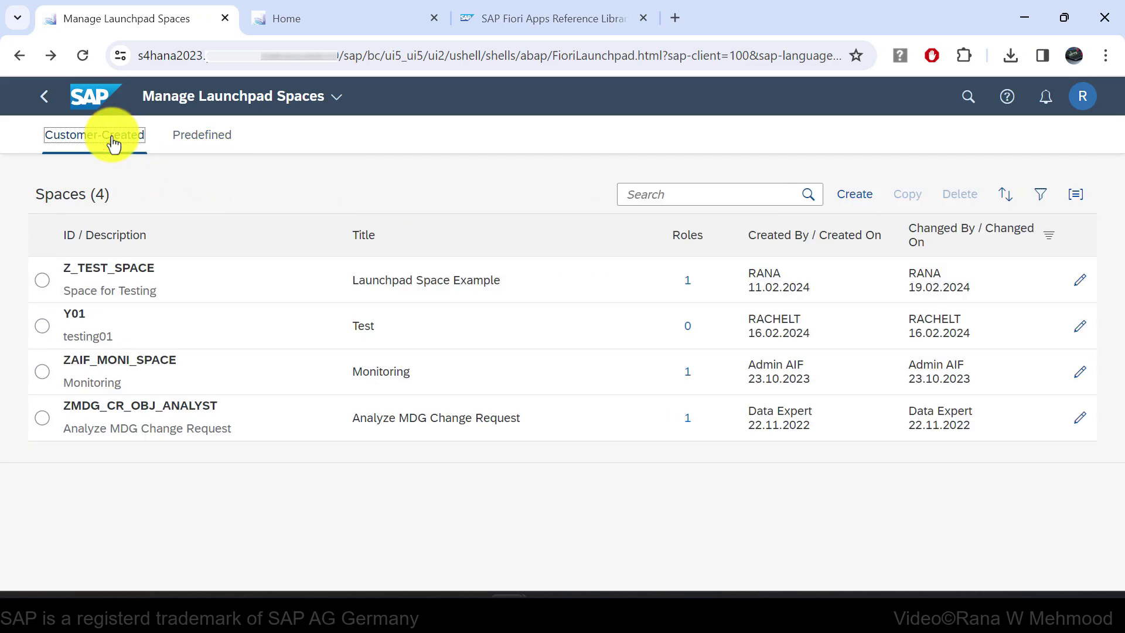
pyautogui.click(855, 195)
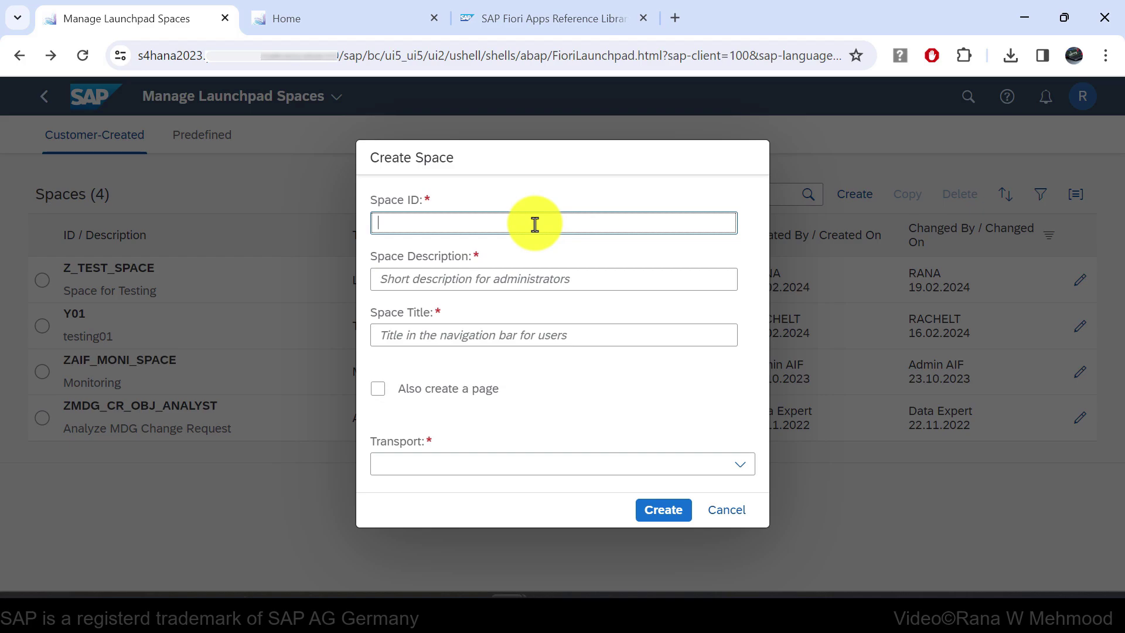
# Step: Enter space ID Z_SP_FIN_APPS_1, description 'Space for Finance Apps', title 'Space - Finance Apps'
pyautogui.write('Z')
pyautogui.write('_SP')
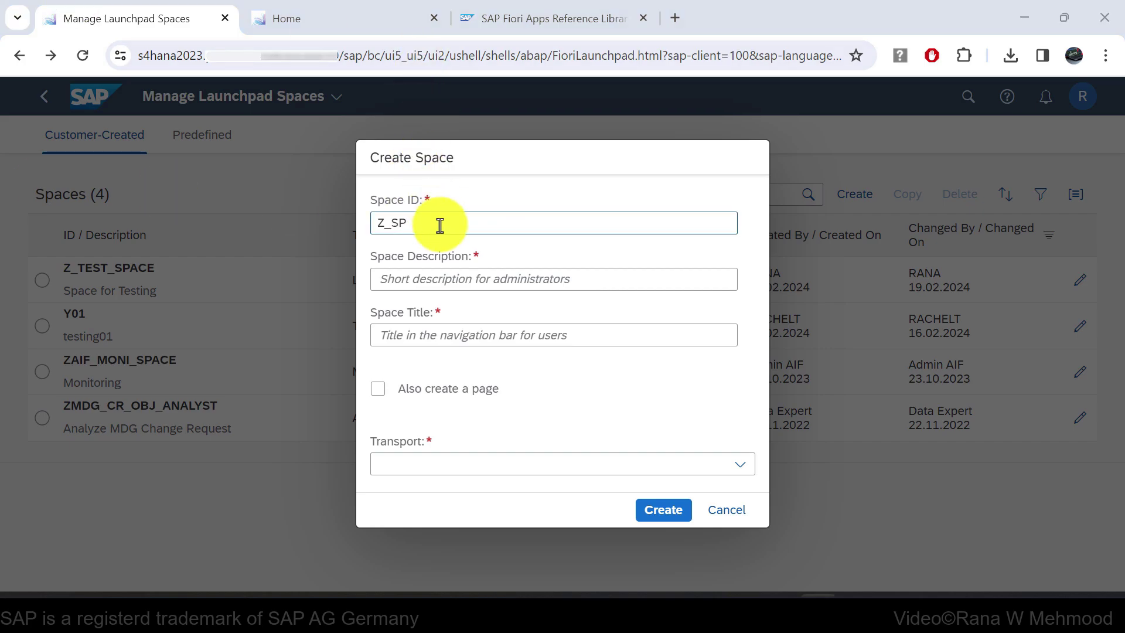
pyautogui.click(440, 225)
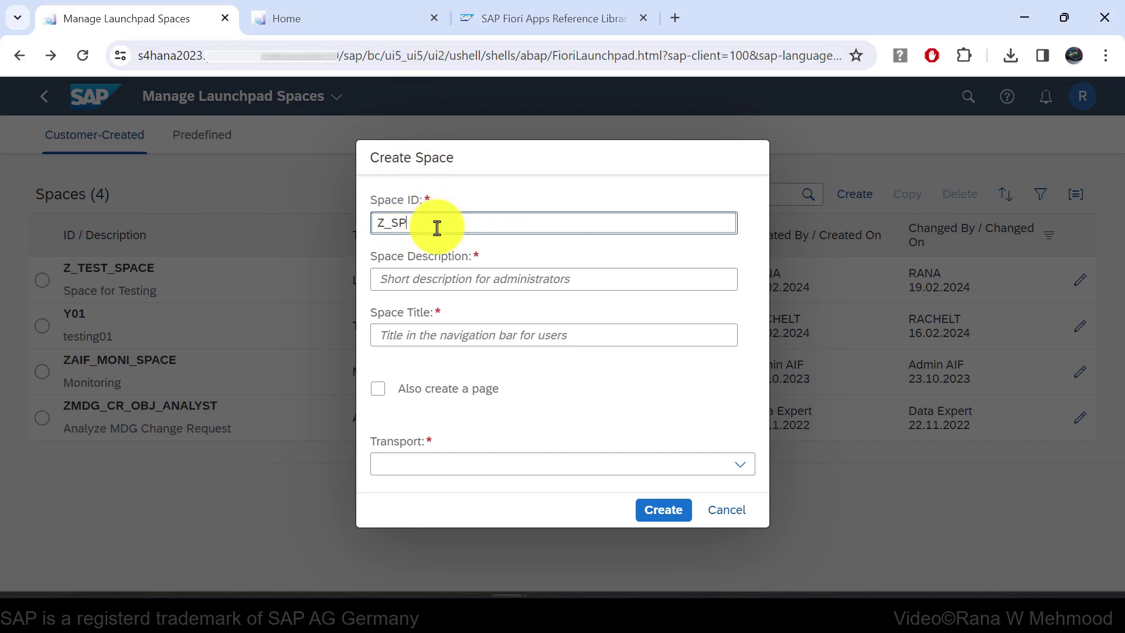
pyautogui.write('_FIN')
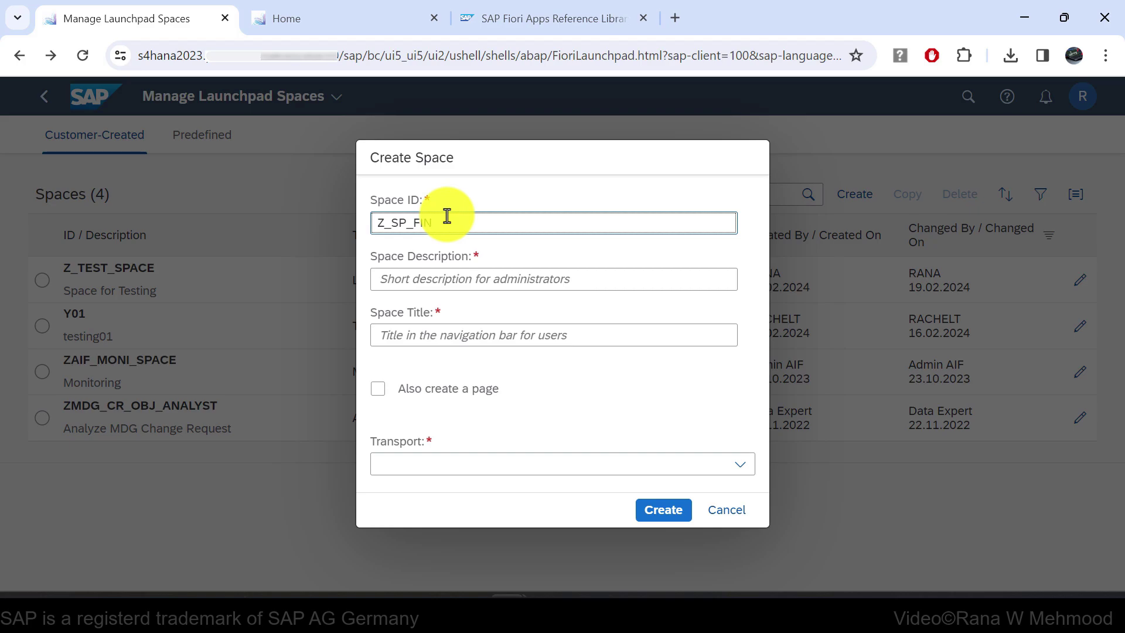
pyautogui.write('_APPS_1')
pyautogui.press('Tab')
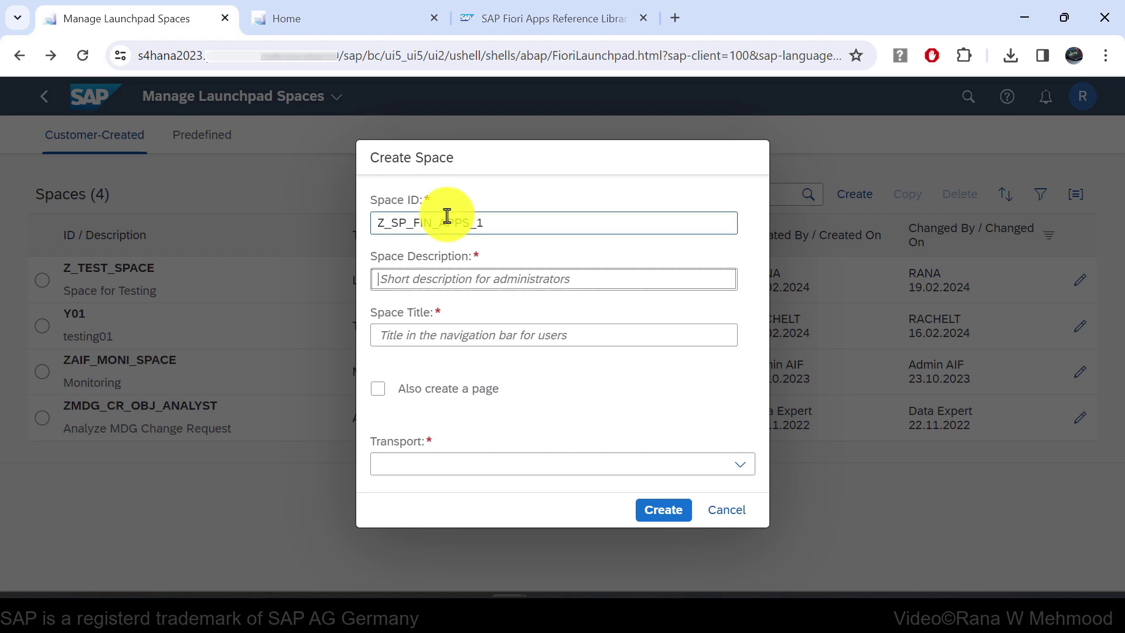
pyautogui.write('Spa')
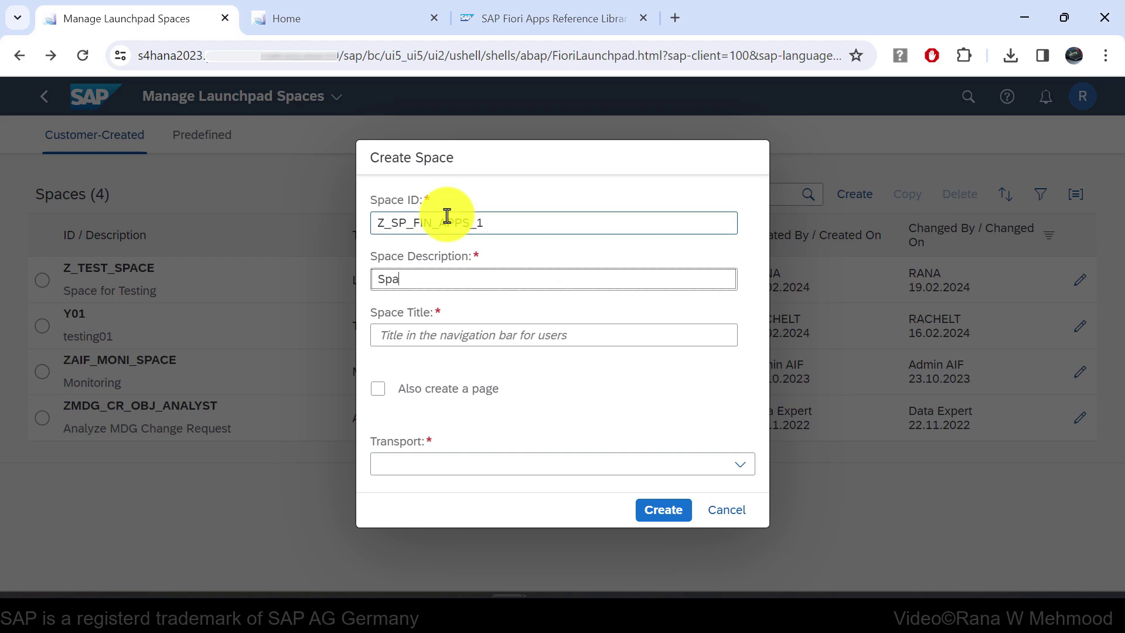
pyautogui.write('ce for Finance Apps')
pyautogui.press('Tab')
pyautogui.write('Space')
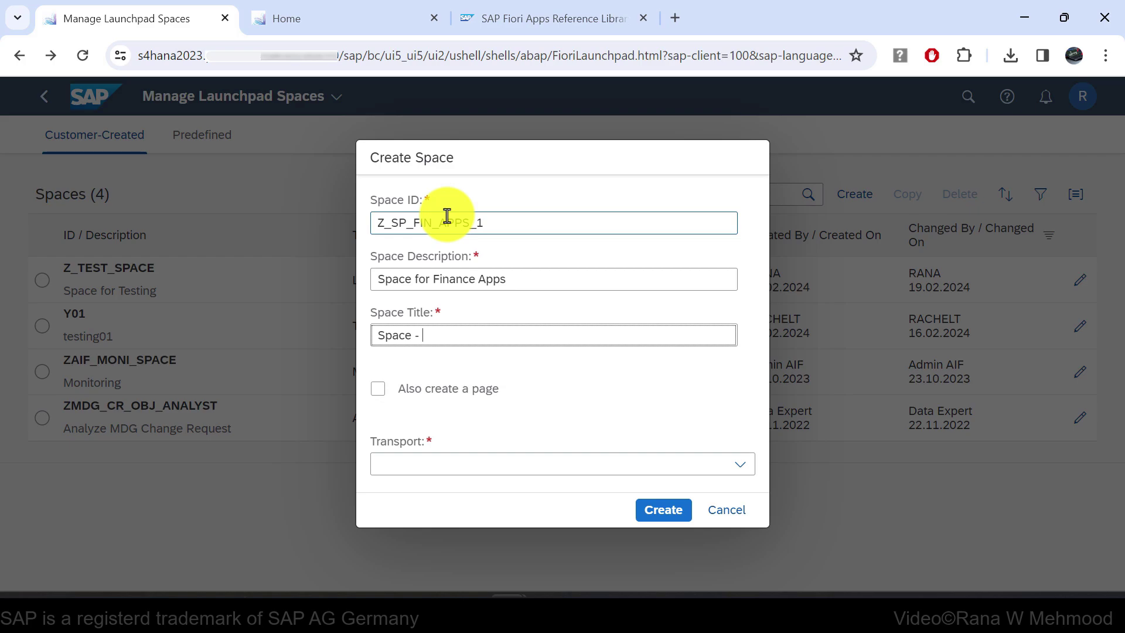
pyautogui.write(' - Finance Apps')
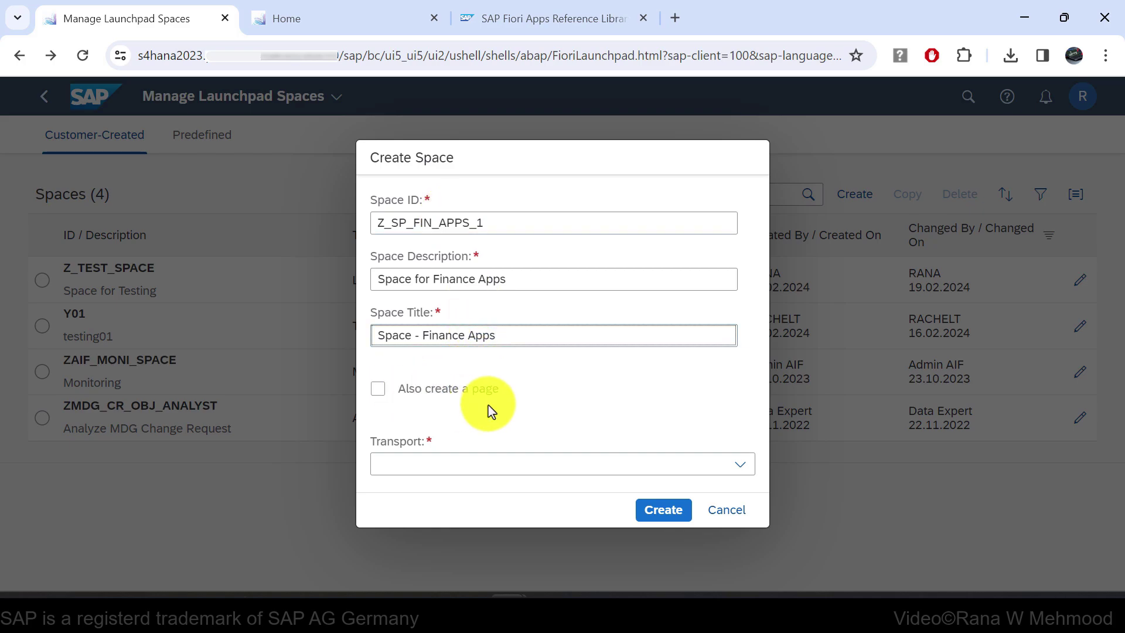
# Step: Also create page Z_PG_FIN_APPS_1 with its description and title 'Page 1 - Finance Apps'
pyautogui.click(377, 394)
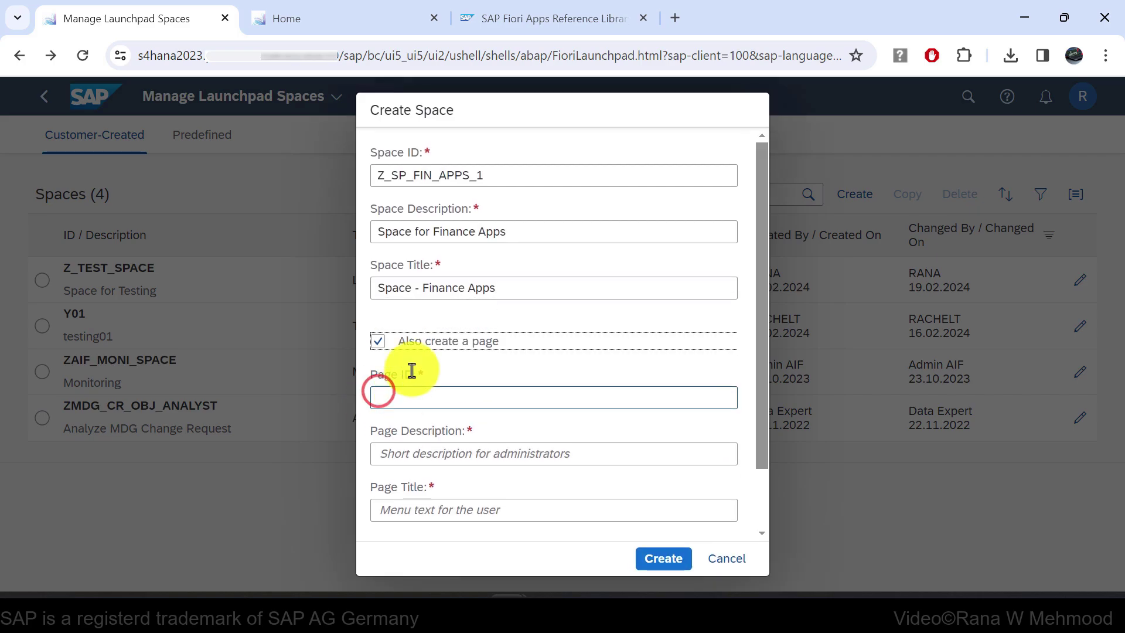
pyautogui.click(480, 397)
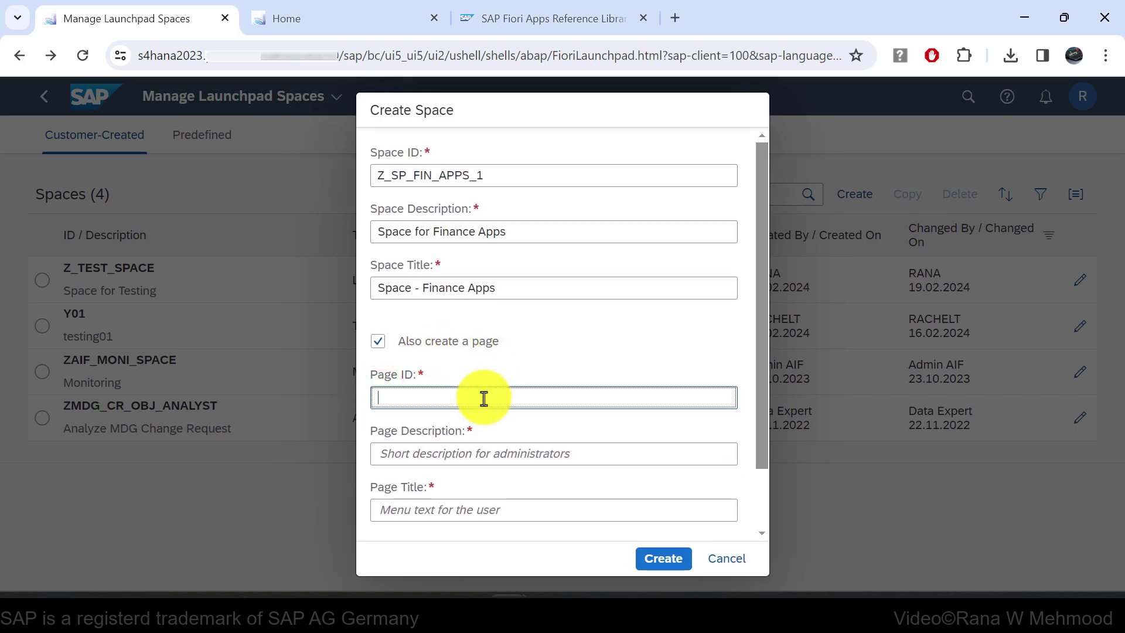
pyautogui.write('Z_PG_FIN_APPS_1')
pyautogui.click(565, 459)
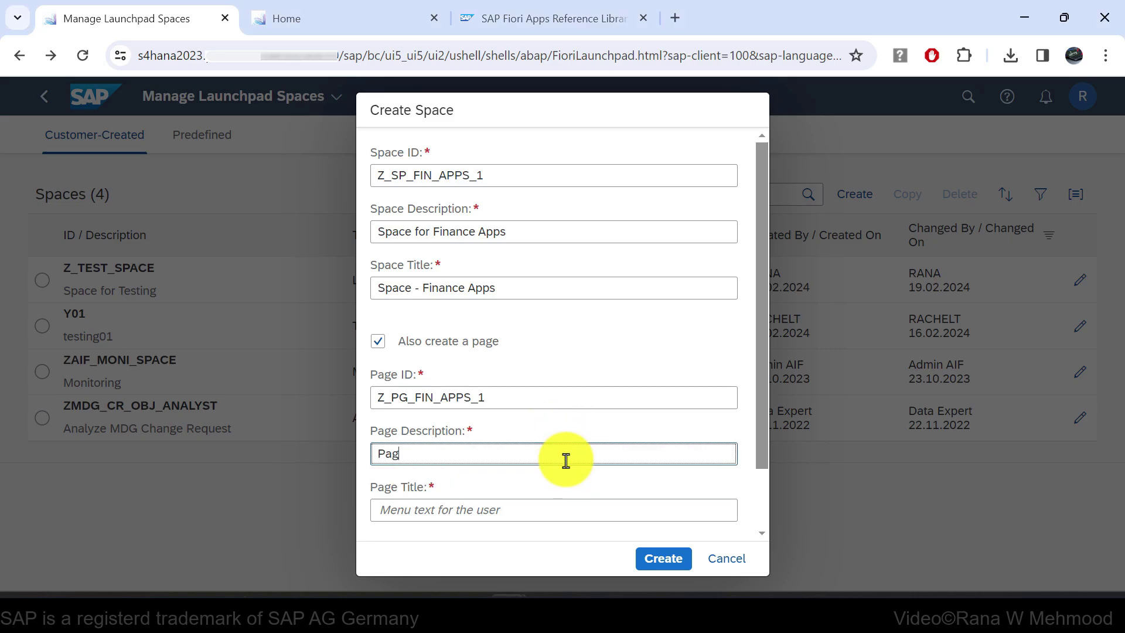
pyautogui.write('ance Apps')
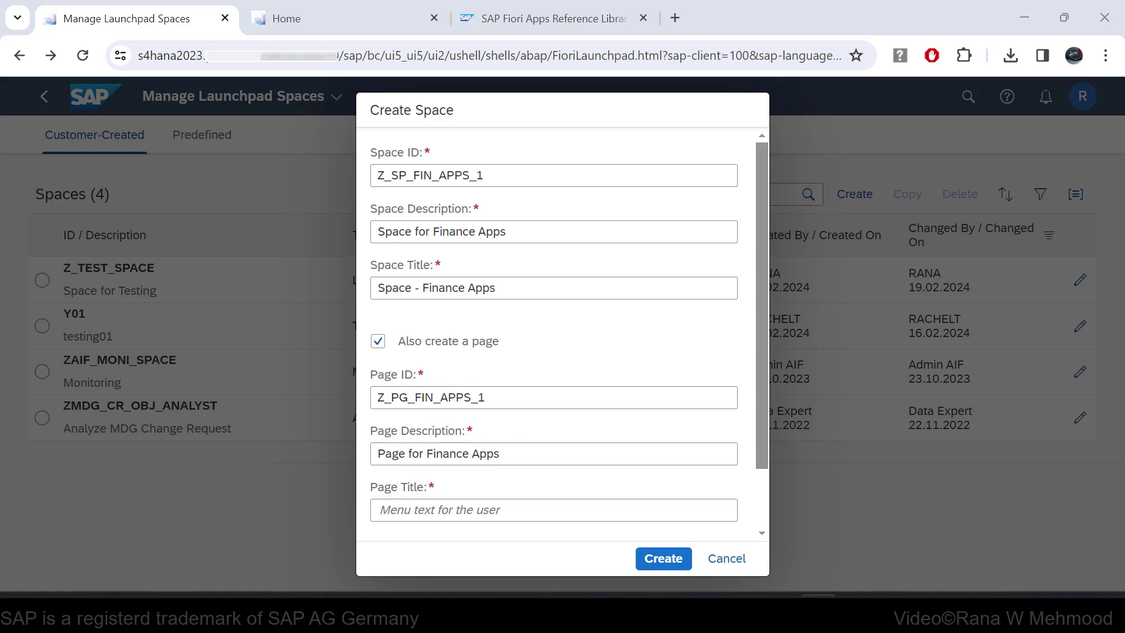
pyautogui.click(462, 511)
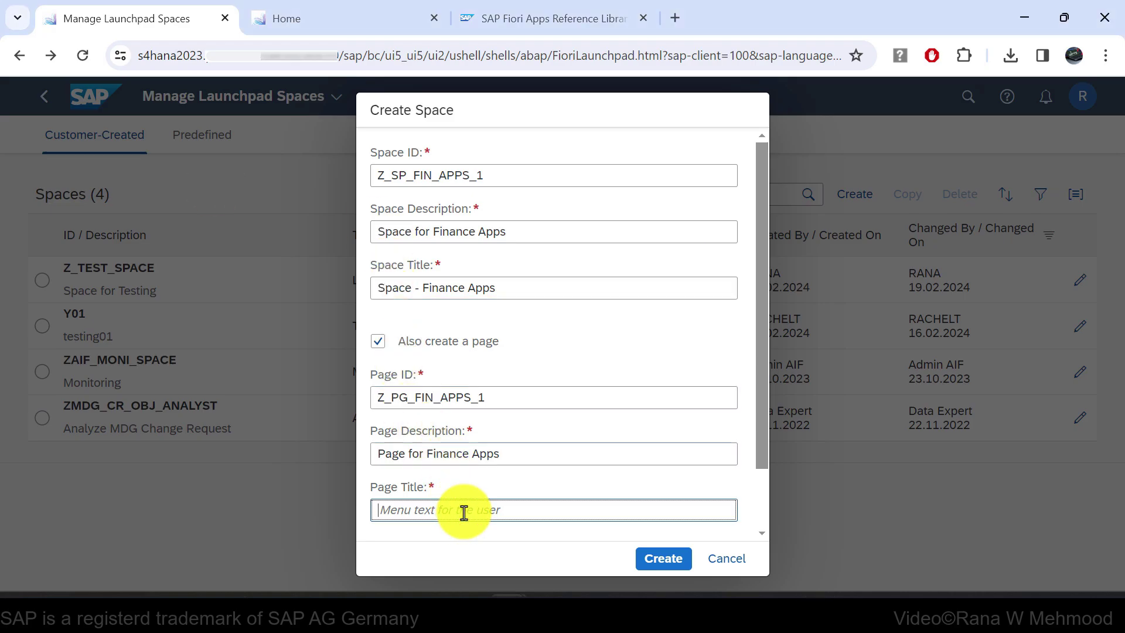
pyautogui.write('Pag')
pyautogui.write('e 2')
pyautogui.write(' - Fin')
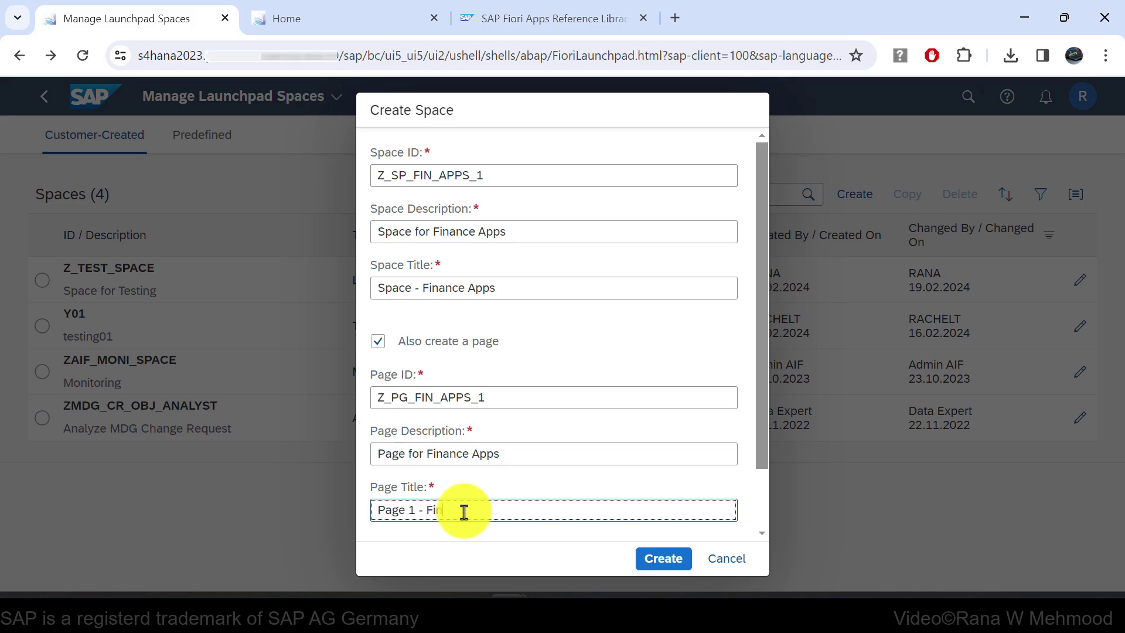
pyautogui.write('ance Apps')
# Step: Assign the transport Extra Customisation - 01 to the new space
pyautogui.scroll(-2, 625, 345)
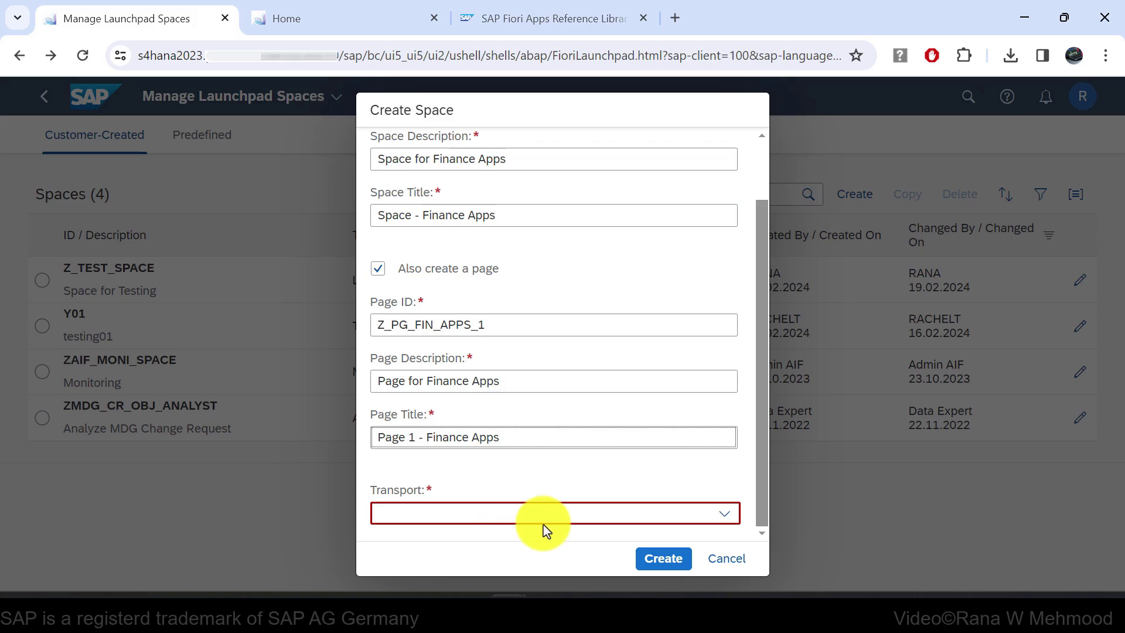
pyautogui.click(724, 514)
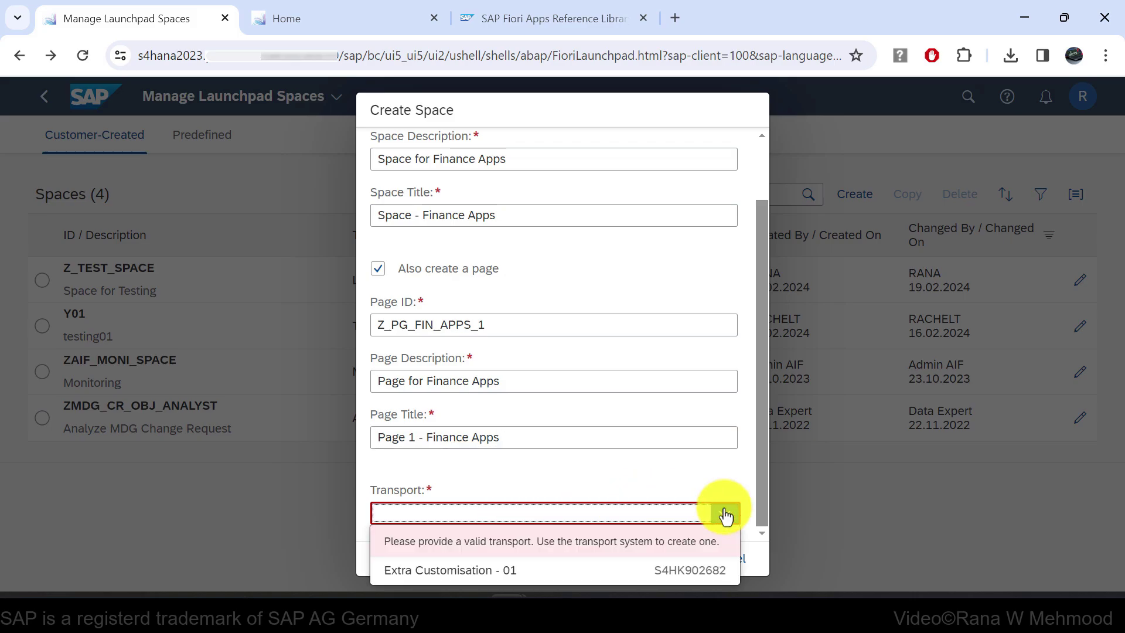
pyautogui.click(452, 571)
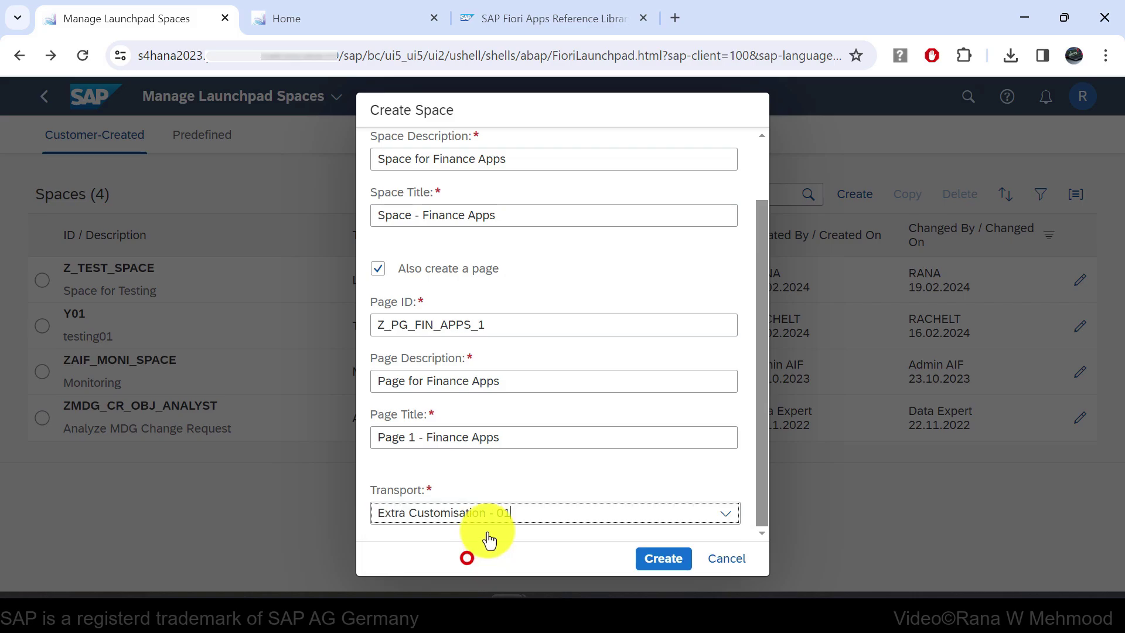
# Step: Create the space, then open its empty page Z_PG_FIN_APPS_1 from space Z_SP_FIN_APPS_1
pyautogui.click(649, 560)
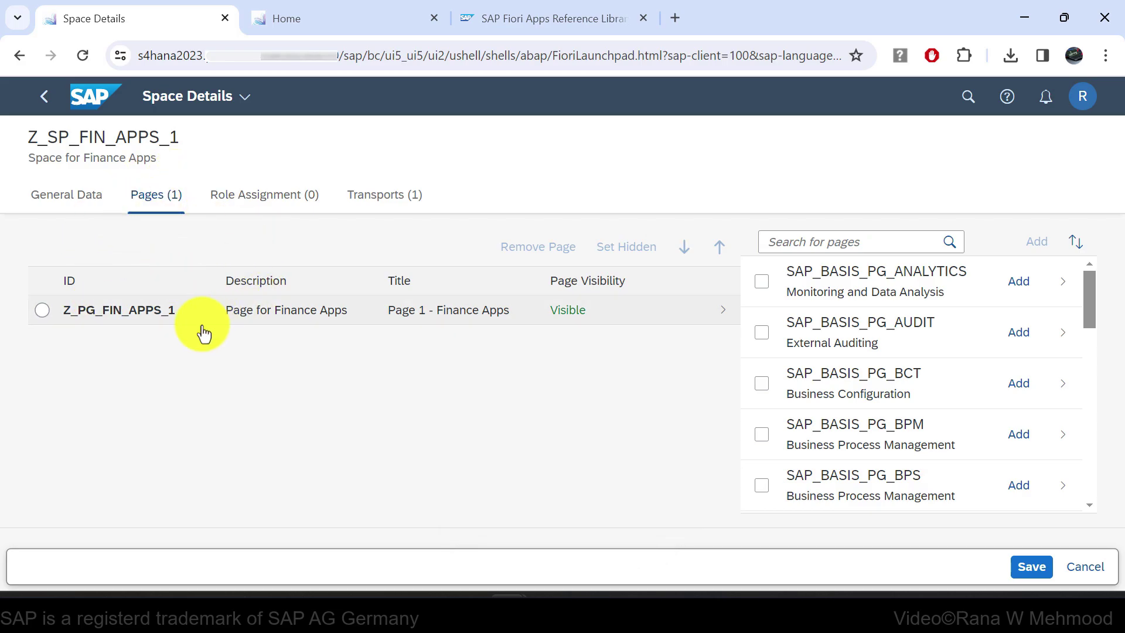
pyautogui.click(49, 97)
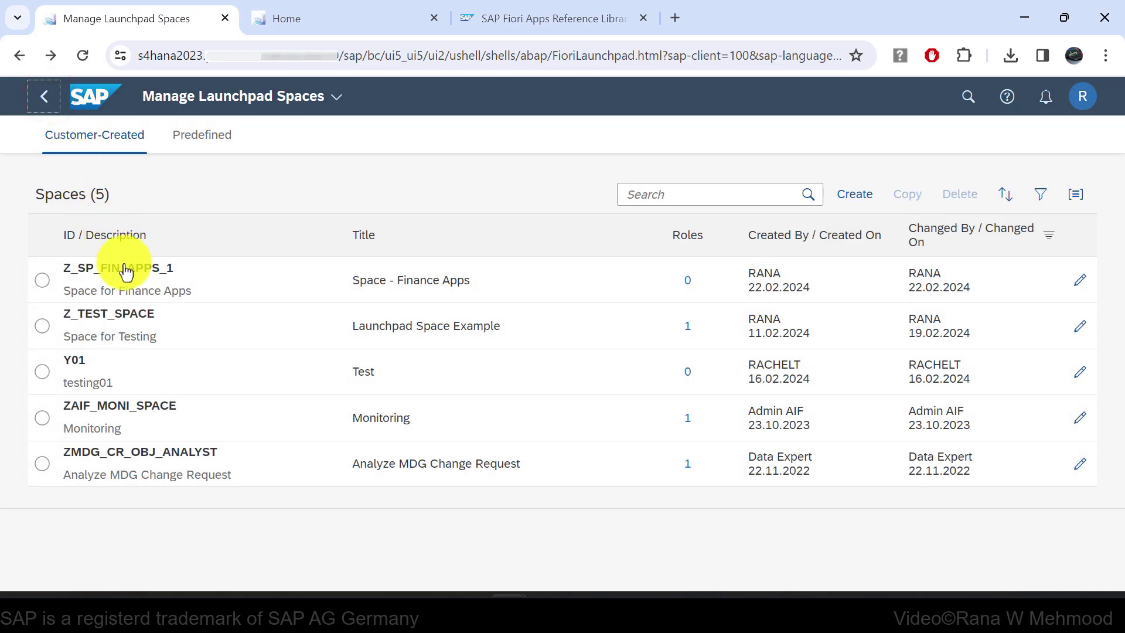
pyautogui.click(241, 294)
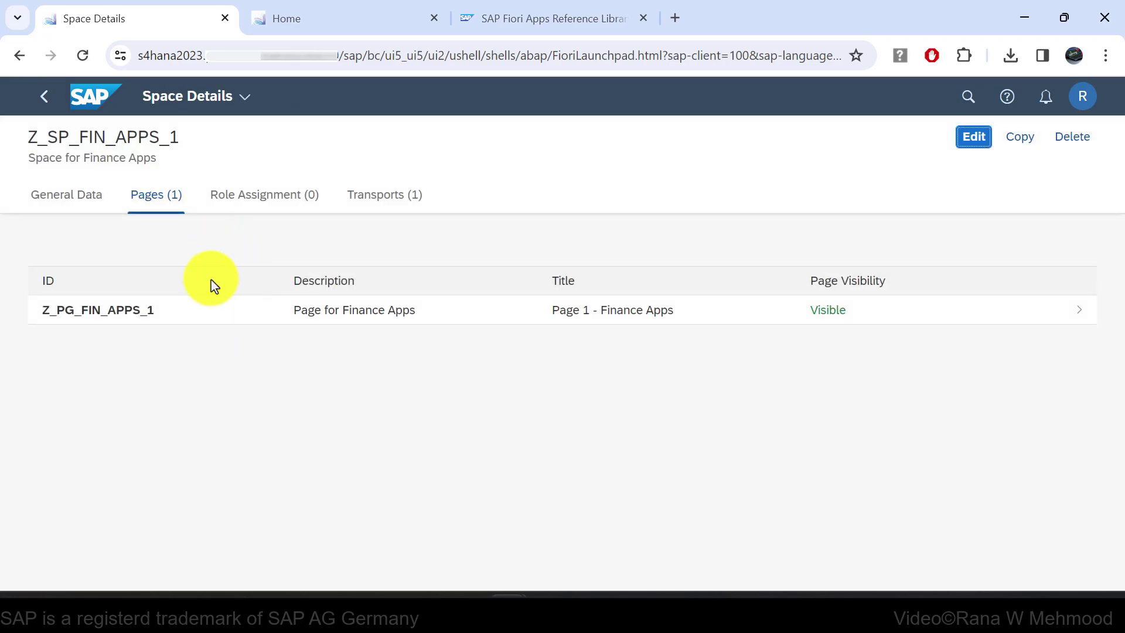
pyautogui.click(228, 310)
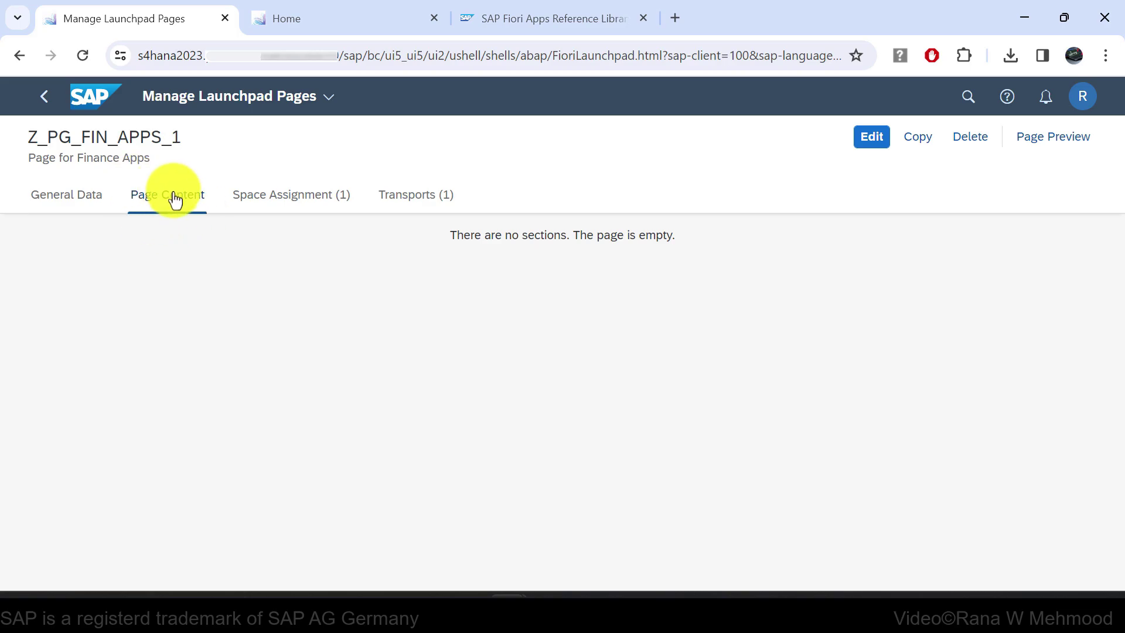
# Step: Edit the page and add sections General Ledger and Accounts Receivable
pyautogui.click(871, 137)
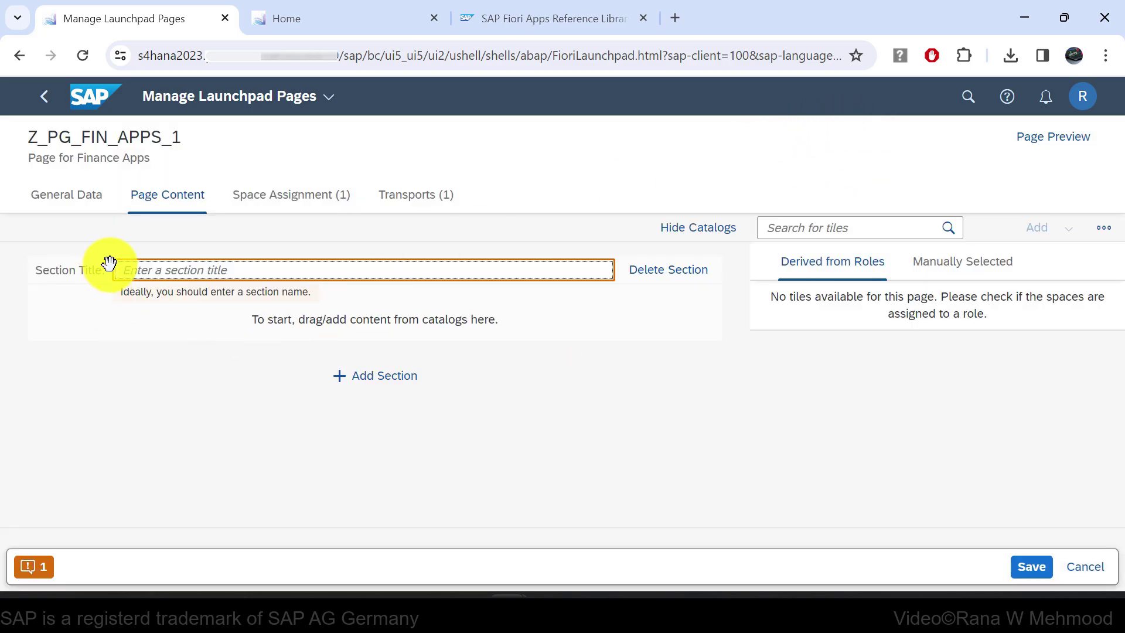
pyautogui.click(378, 273)
pyautogui.write('Ge')
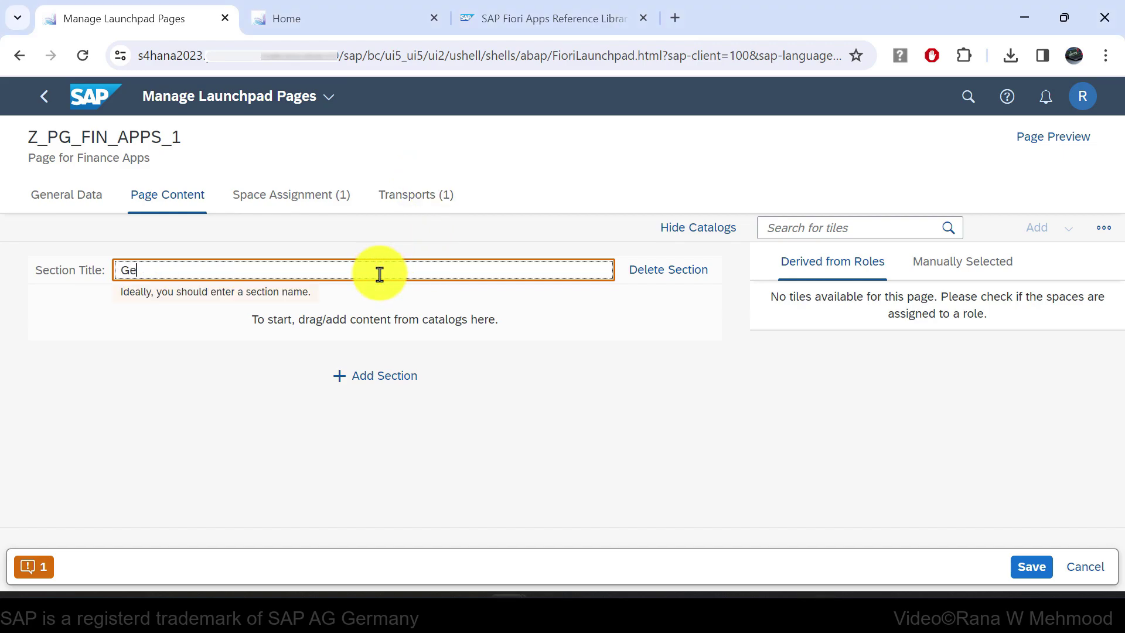
pyautogui.write('neral Ledger')
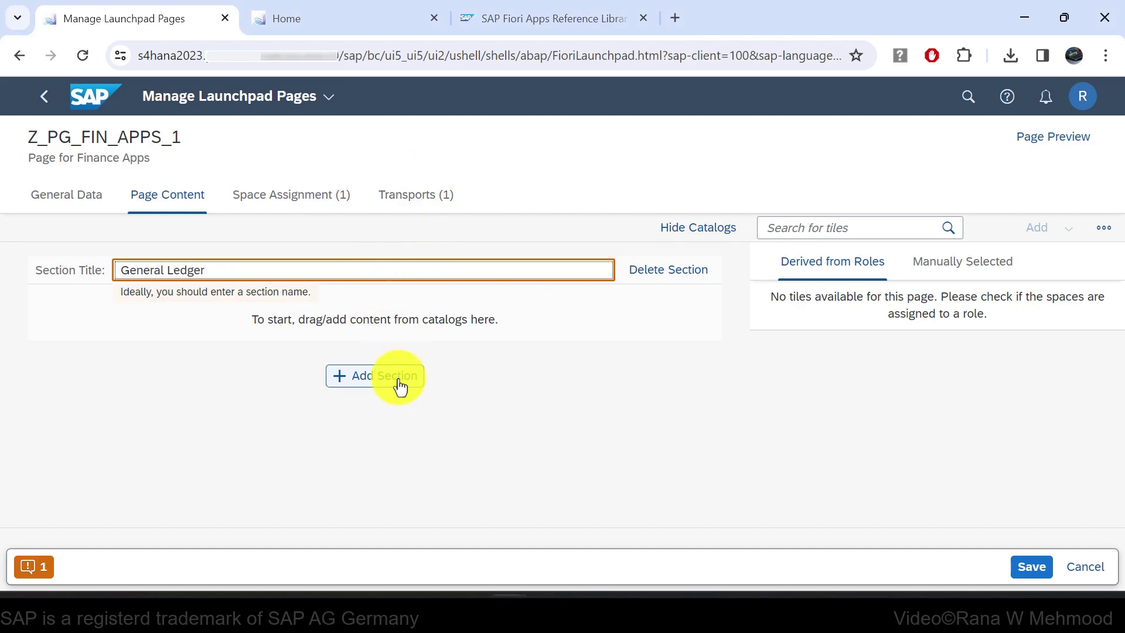
pyautogui.click(380, 376)
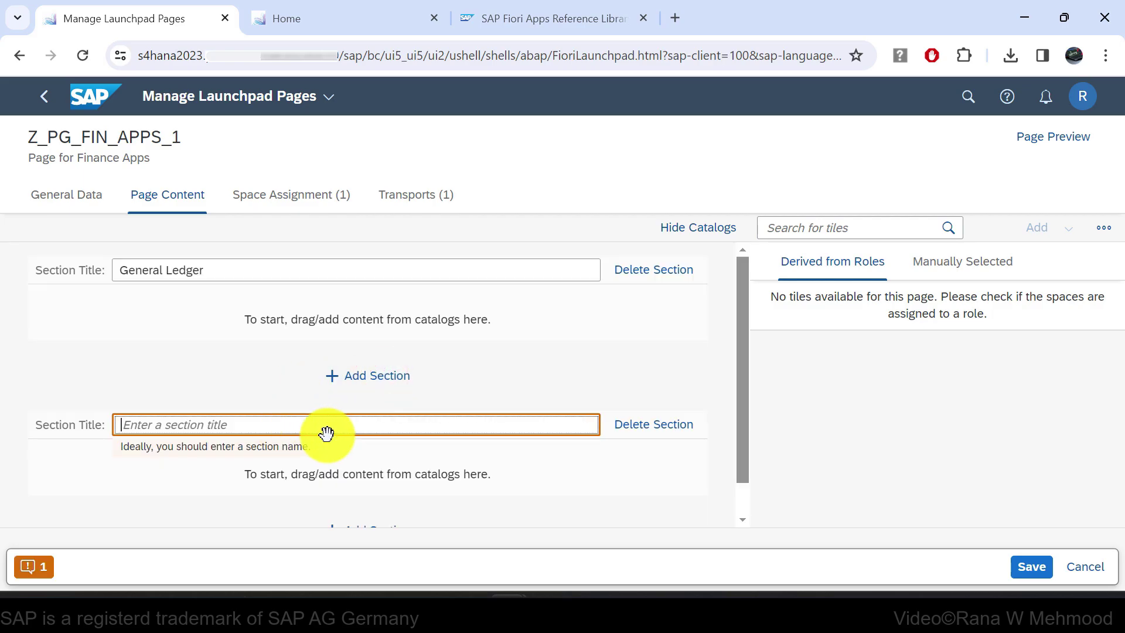
pyautogui.write('Accounts Receivable')
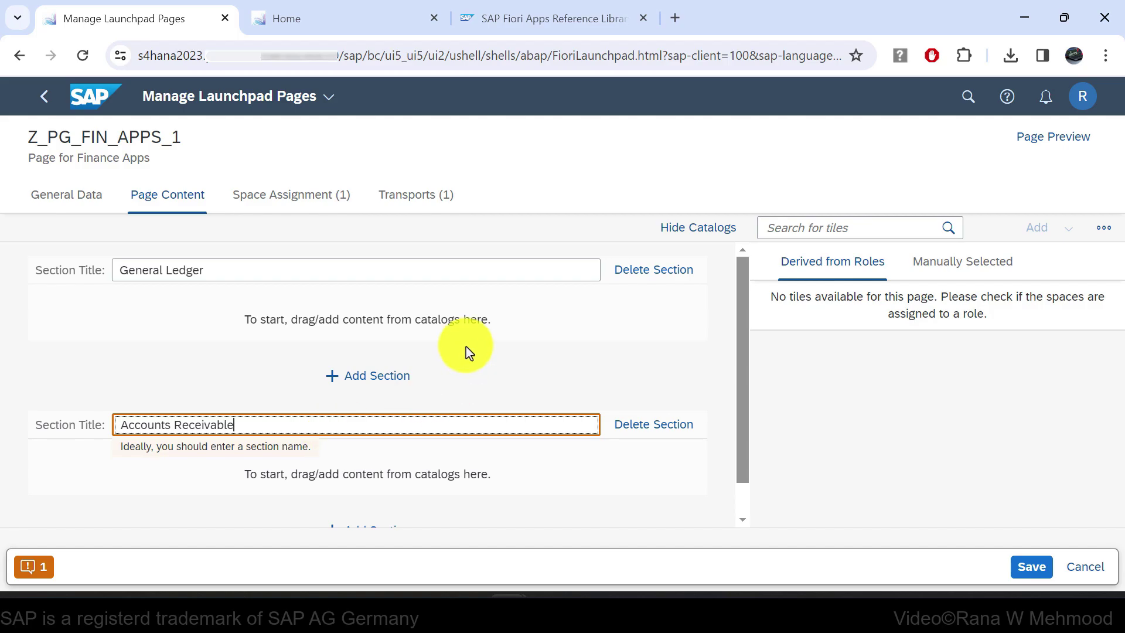
# Step: Add further sections Accounts Payable, Sales and Purchasing below them
pyautogui.scroll(-1, 445, 410)
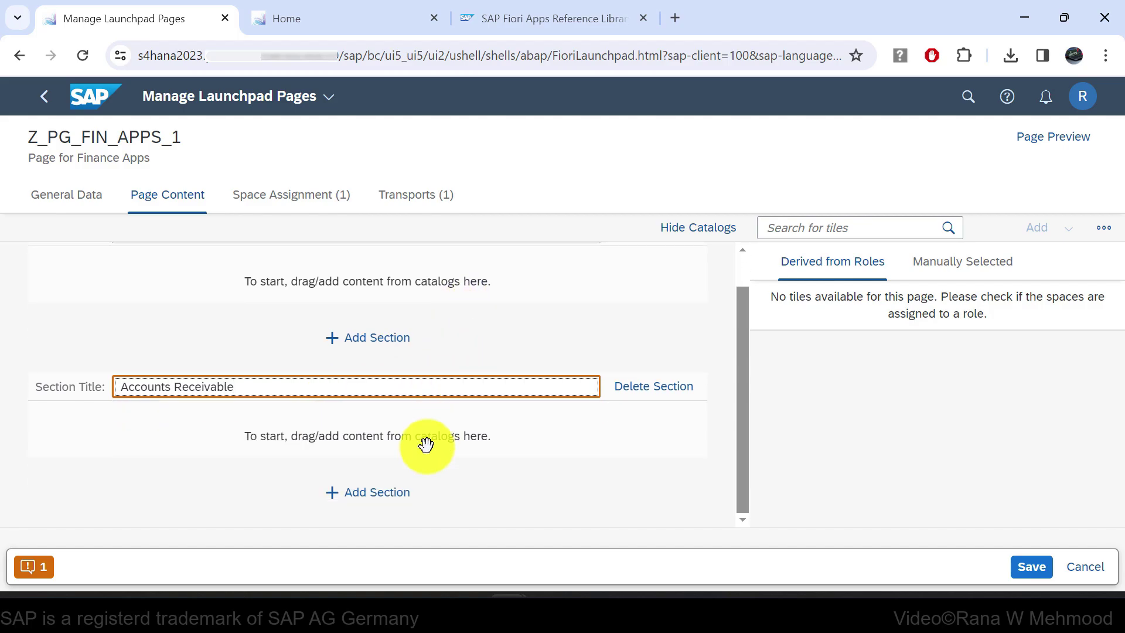
pyautogui.click(398, 498)
pyautogui.write('A')
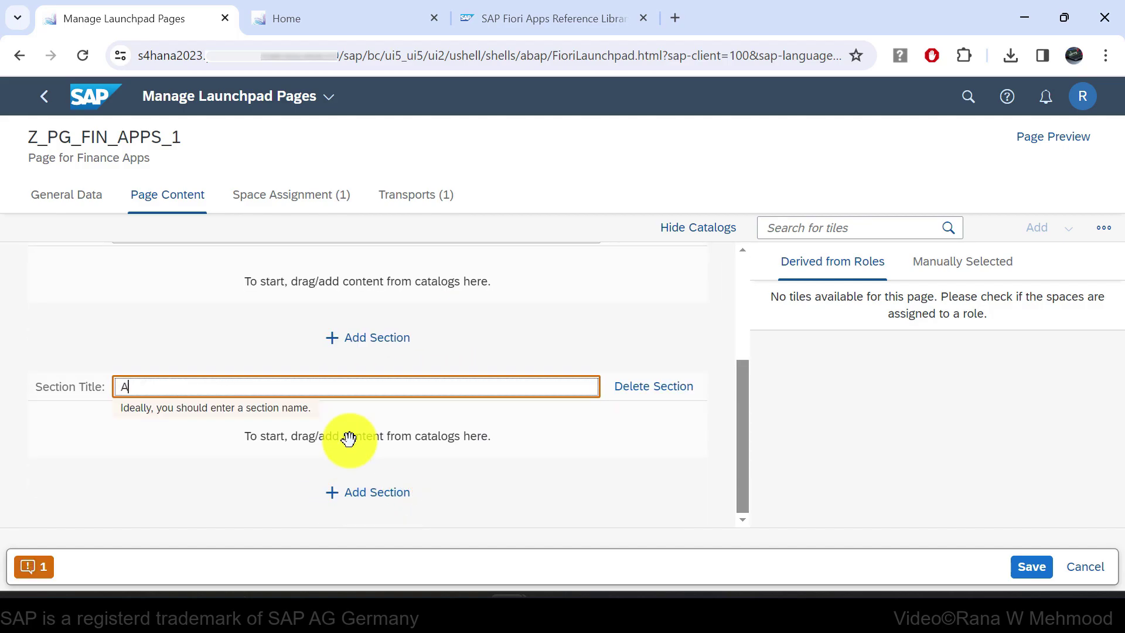
pyautogui.write('ccounts Payable')
pyautogui.click(389, 499)
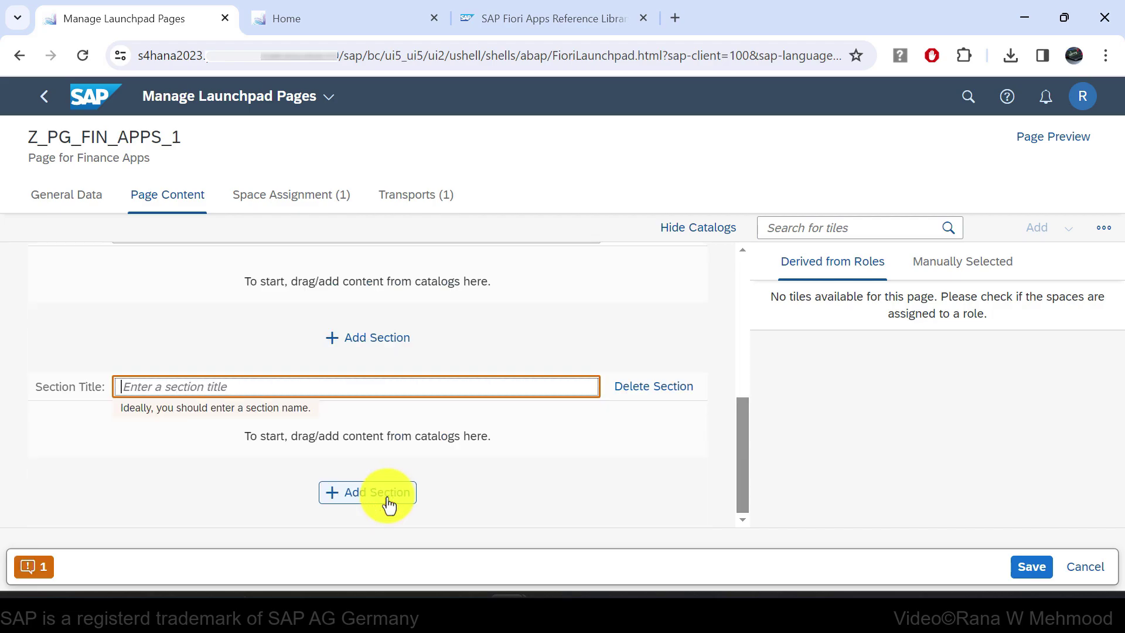
pyautogui.write('Sales')
pyautogui.click(389, 499)
pyautogui.write('Purchasing')
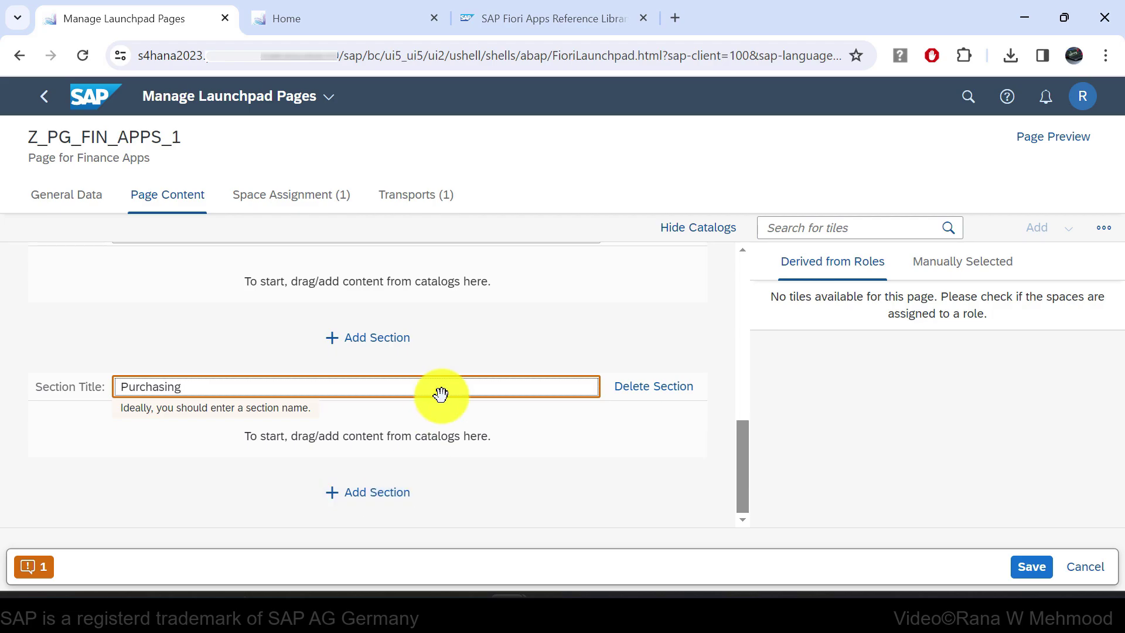
pyautogui.scroll(8, 427, 402)
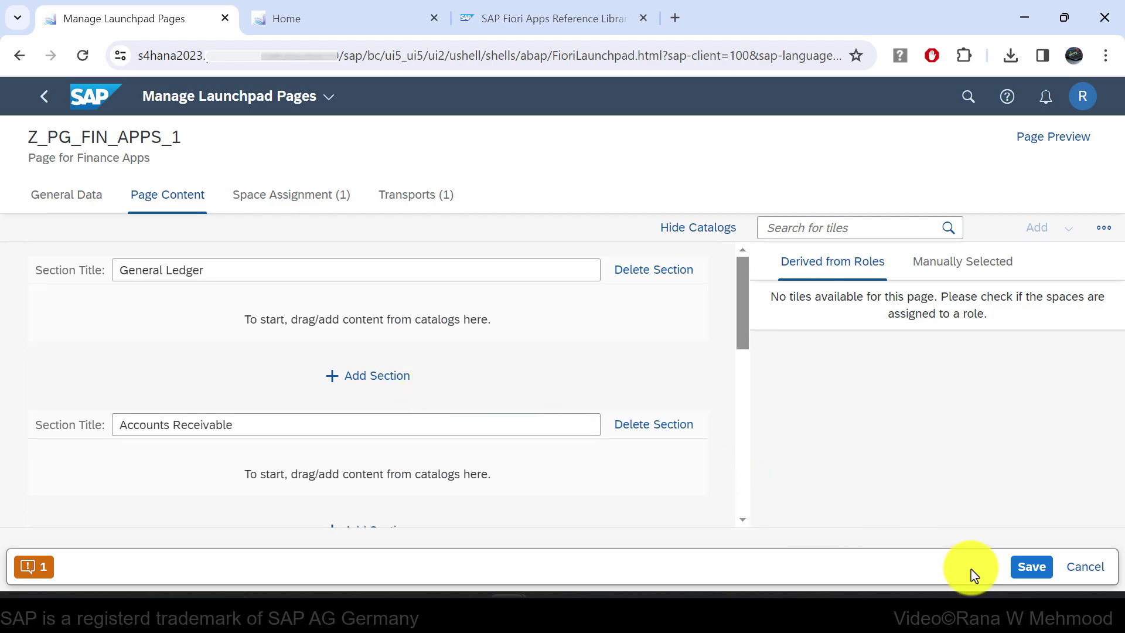
# Step: Save page Z_PG_FIN_APPS_1 with its five sections and copy its page ID from the header
pyautogui.click(1019, 567)
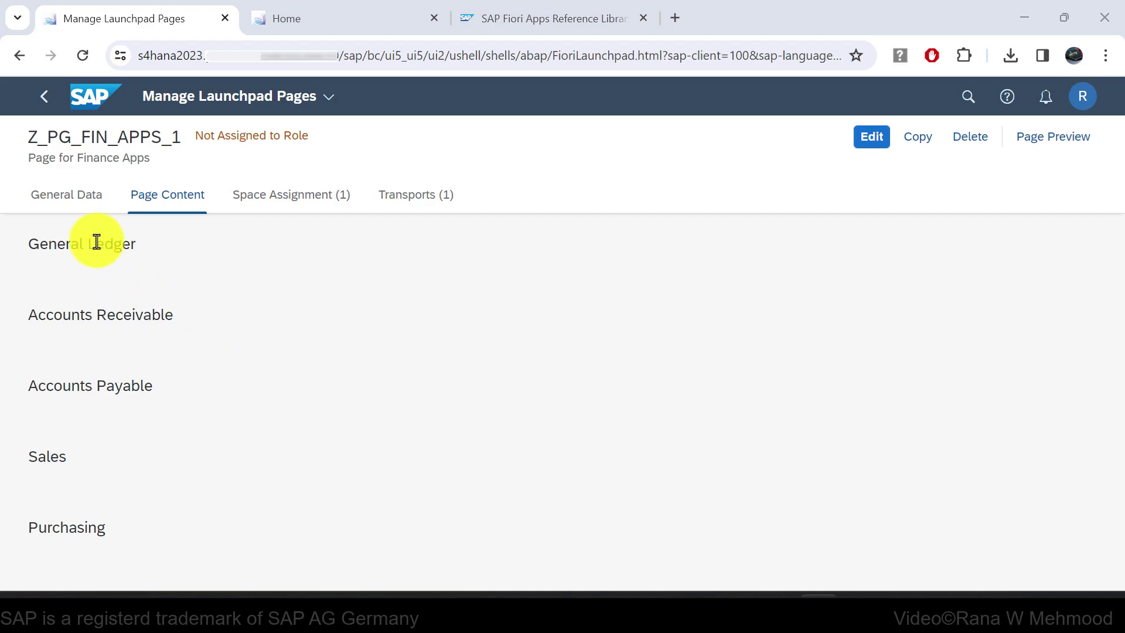
pyautogui.moveTo(28, 138); pyautogui.dragTo(179, 141)
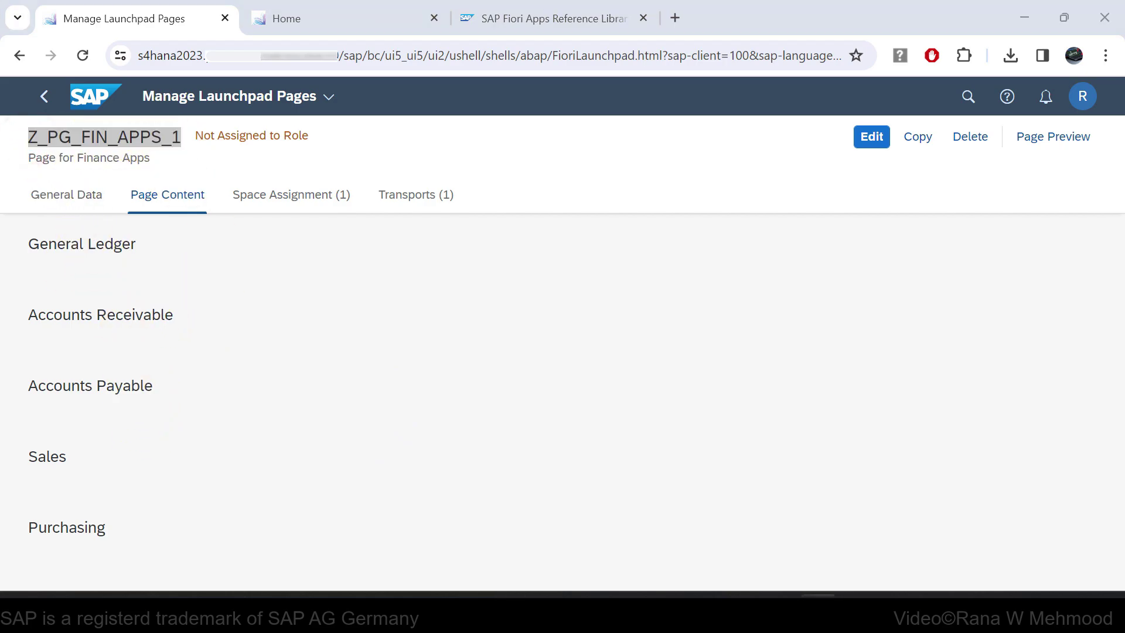
pyautogui.click(248, 228)
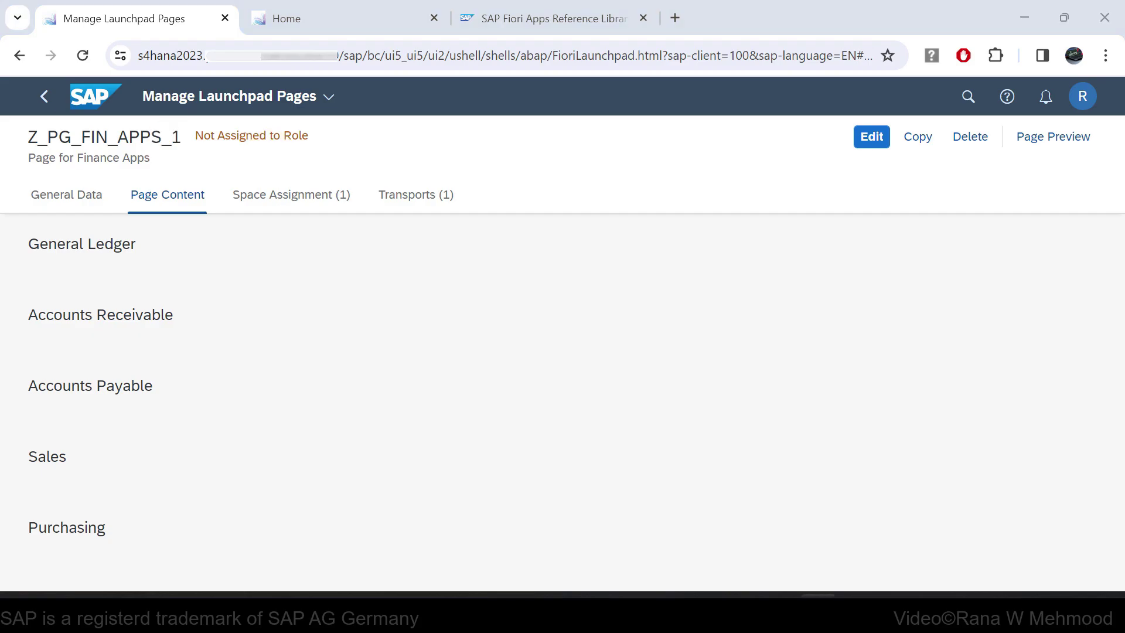
# Step: Open role Z_FIN_FIORI_ROLE_1 in change mode in PFCG and select Custom Finance Group on its Menu
pyautogui.moveTo(622, 593)
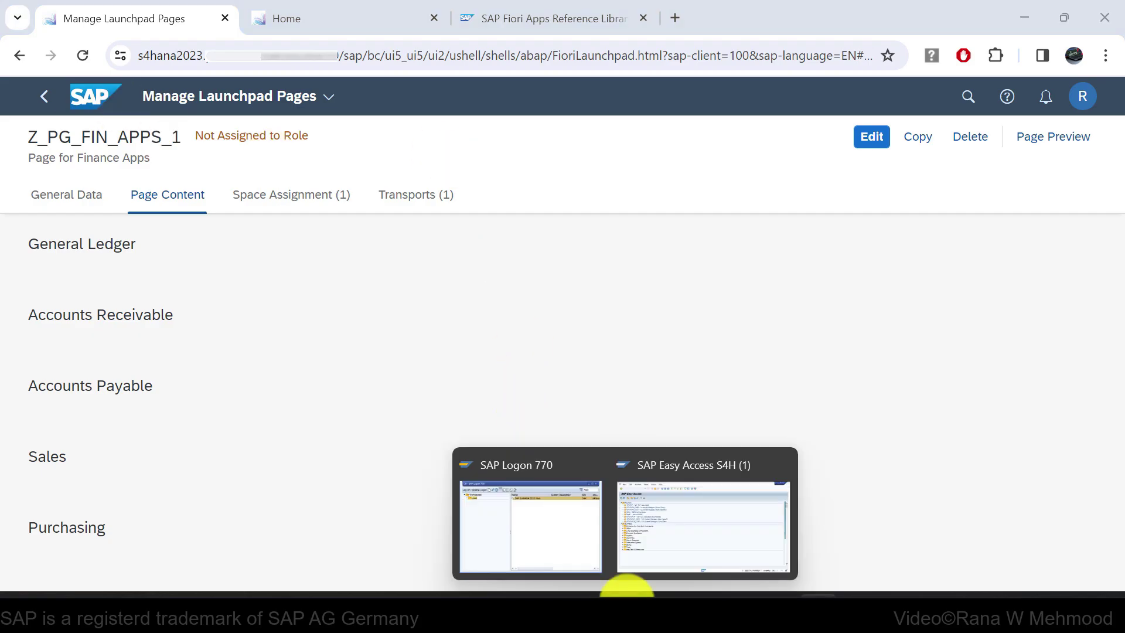
pyautogui.click(652, 540)
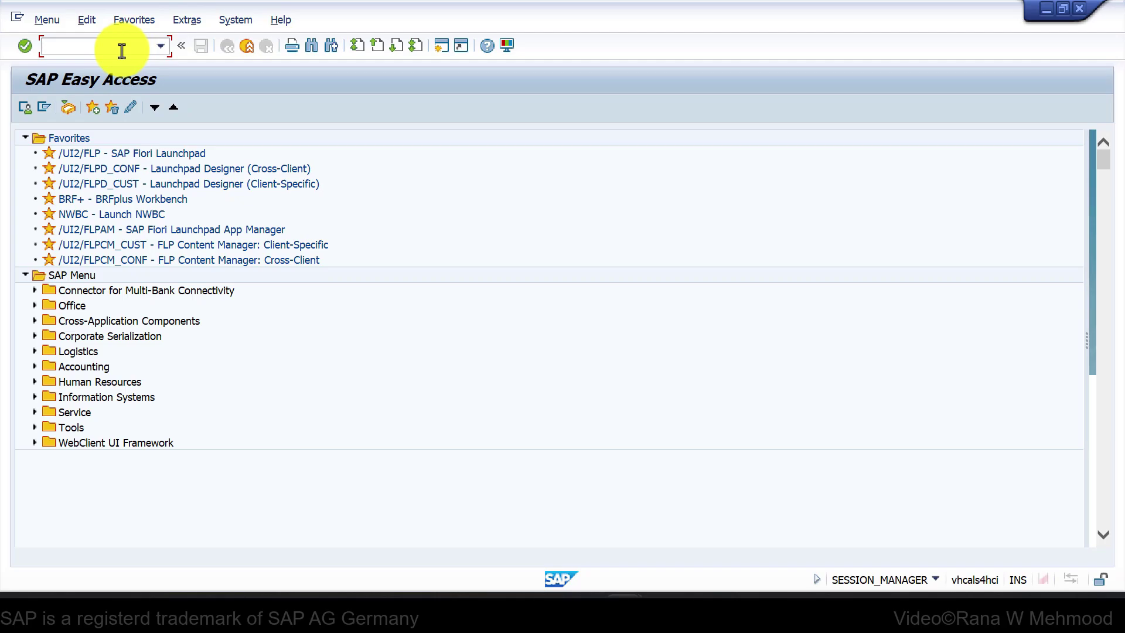
pyautogui.press('Return')
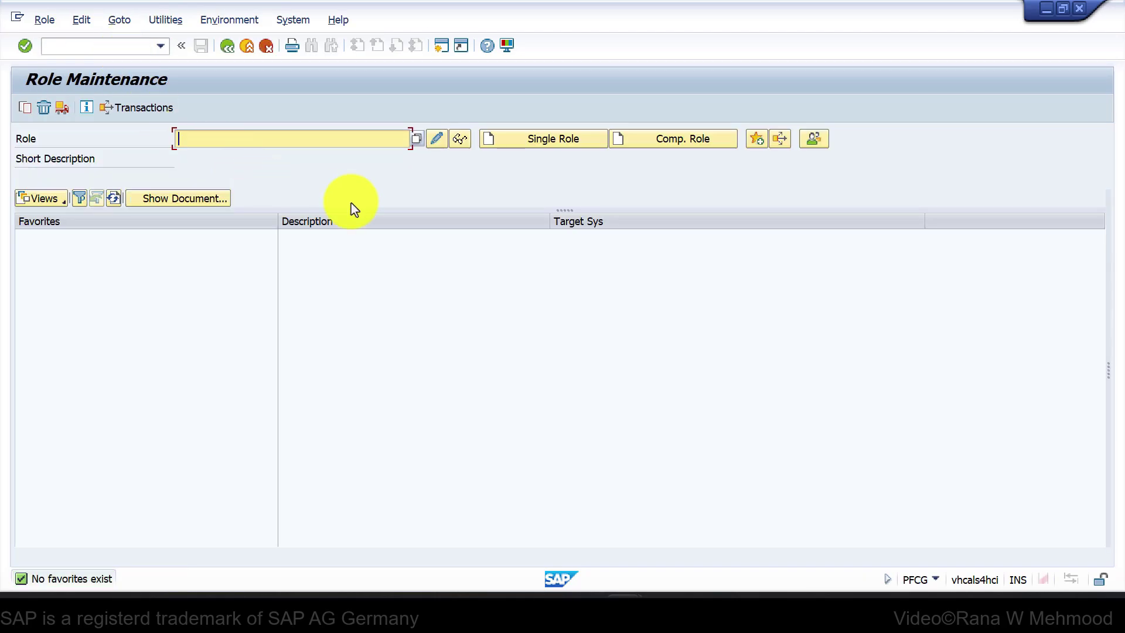
pyautogui.write('Z')
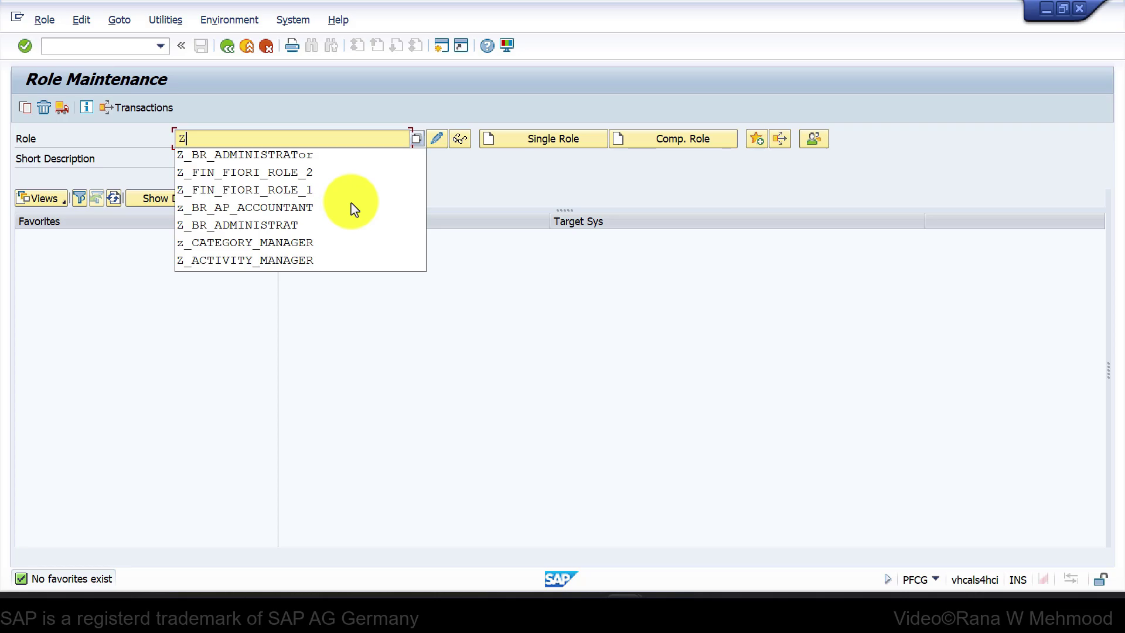
pyautogui.click(326, 194)
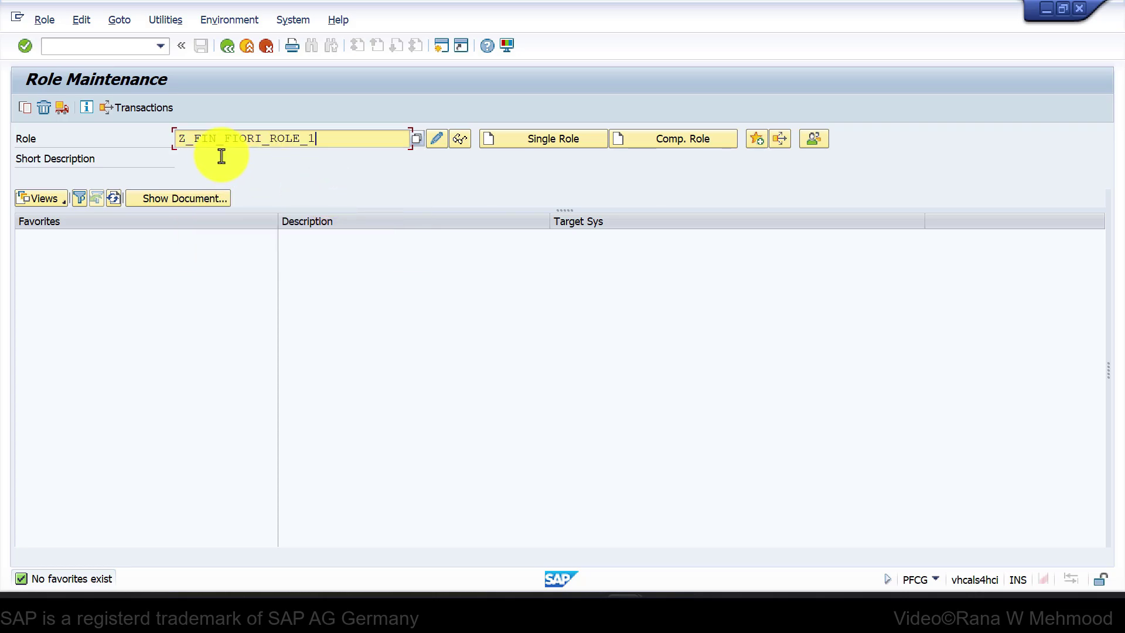
pyautogui.click(433, 139)
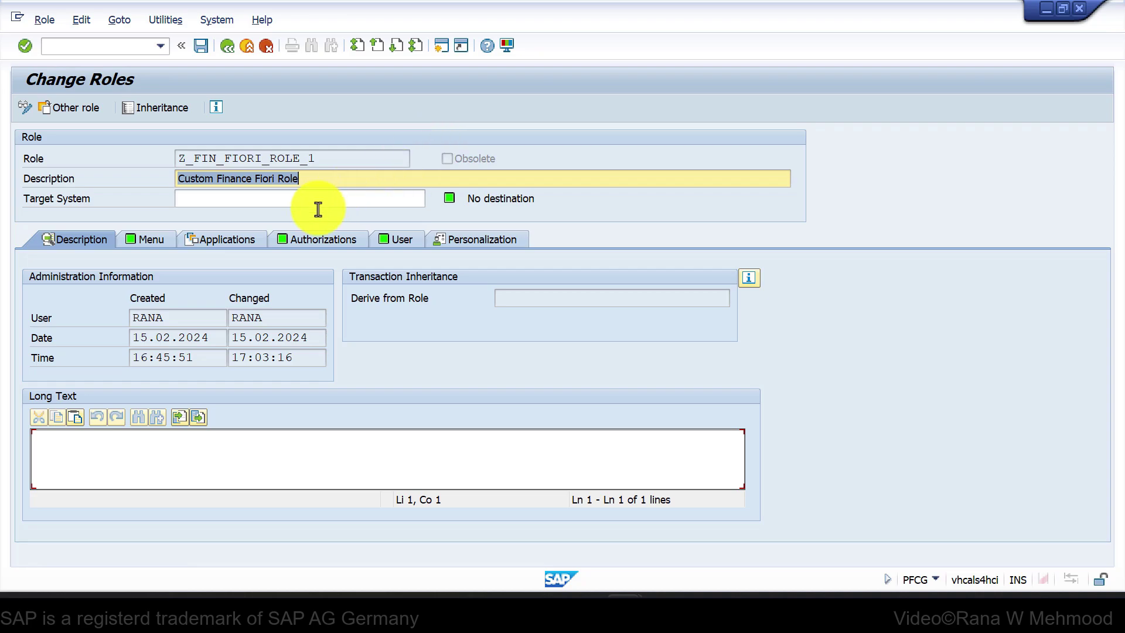
pyautogui.click(151, 239)
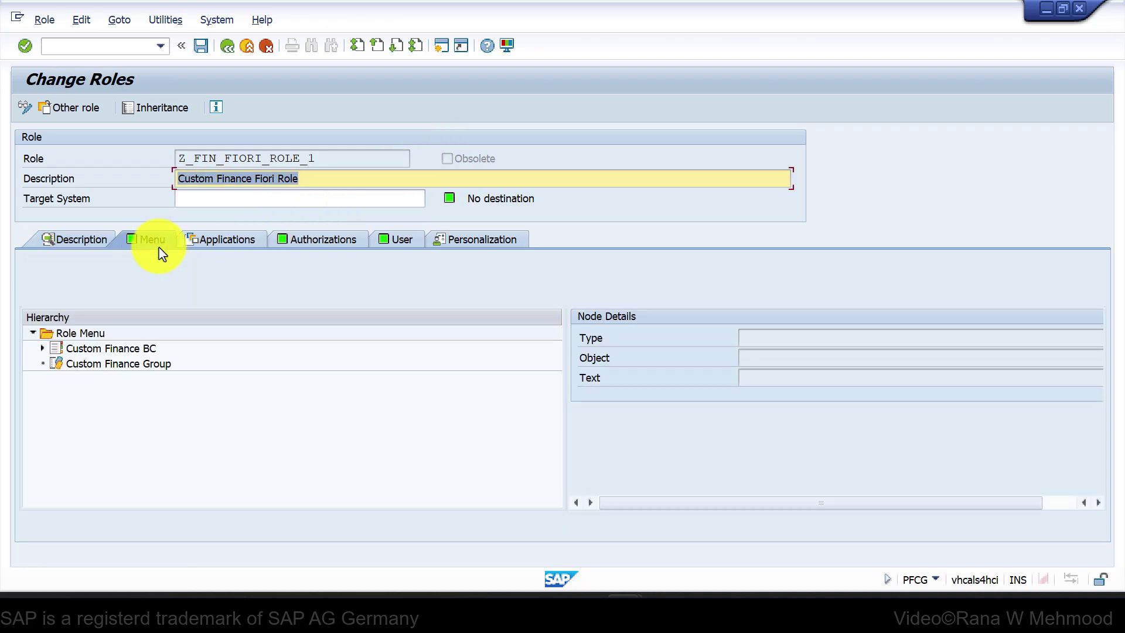
pyautogui.click(117, 348)
pyautogui.click(119, 364)
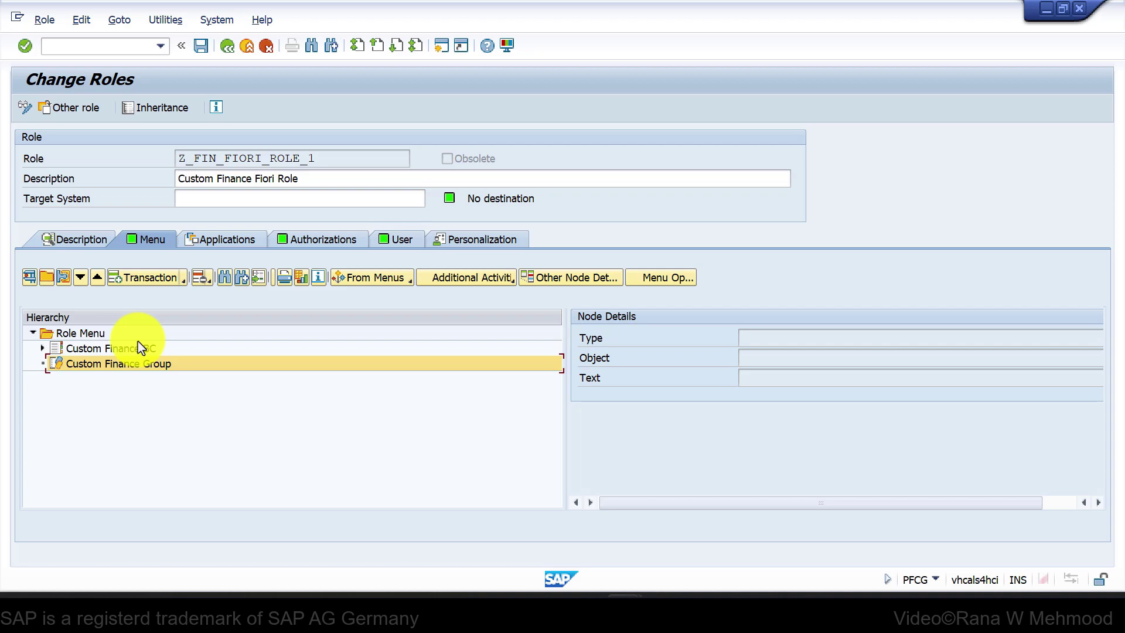
# Step: Insert a Launchpad Space node Z_SP_FIN_APPS_1 into the role menu and save role Z_FIN_FIORI_ROLE_1
pyautogui.click(182, 281)
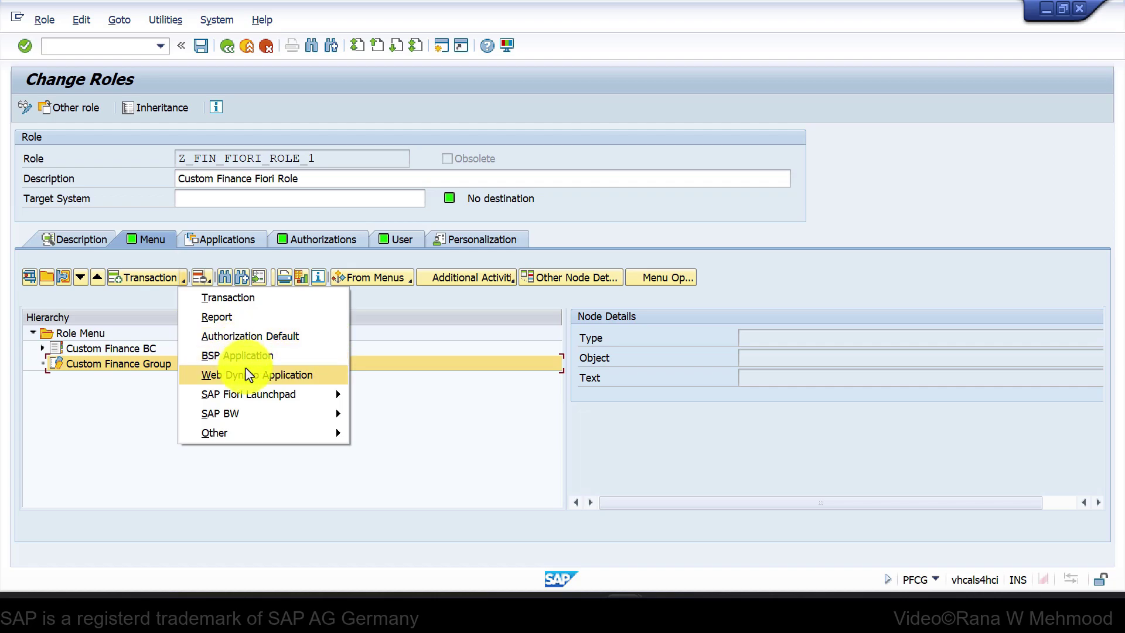
pyautogui.moveTo(258, 402)
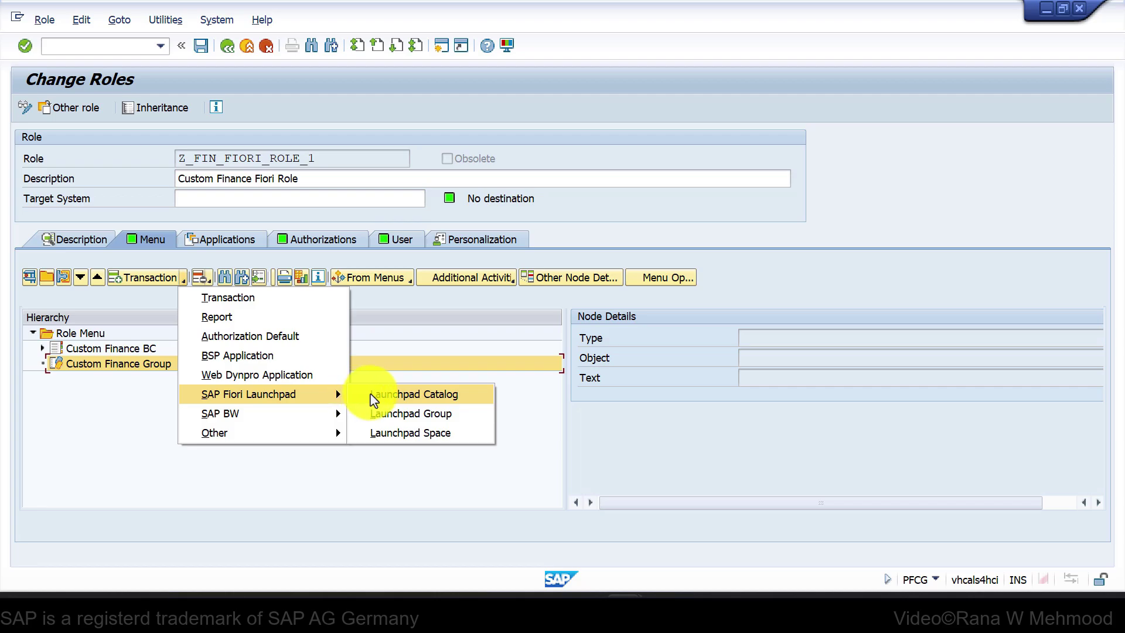
pyautogui.click(416, 434)
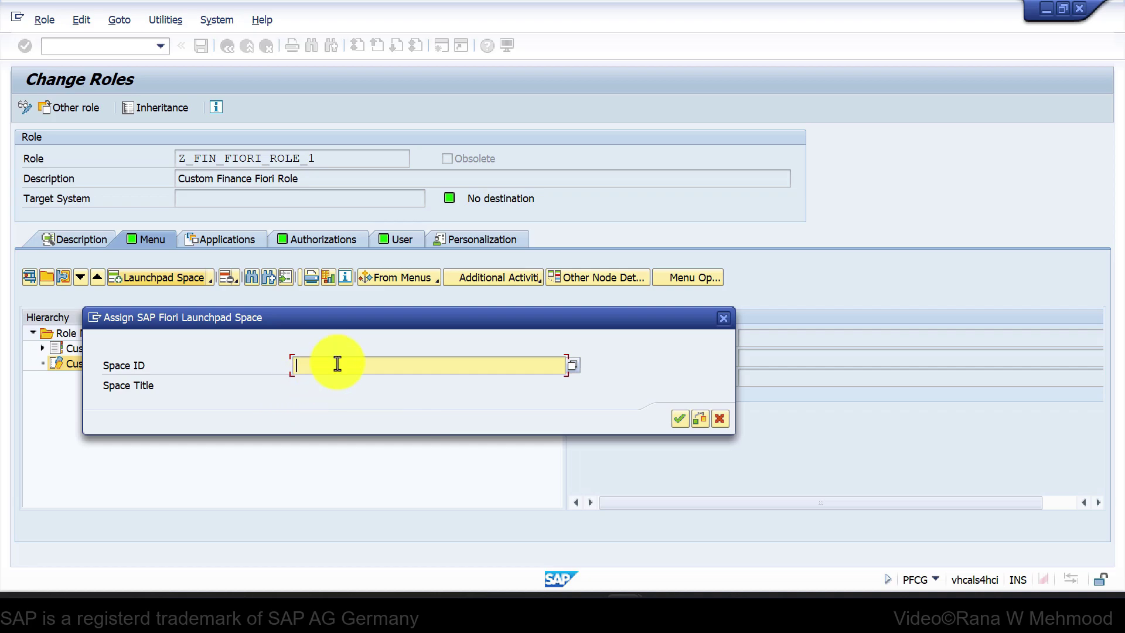
pyautogui.write('Z_SP_FIN_APPS_1')
pyautogui.click(671, 417)
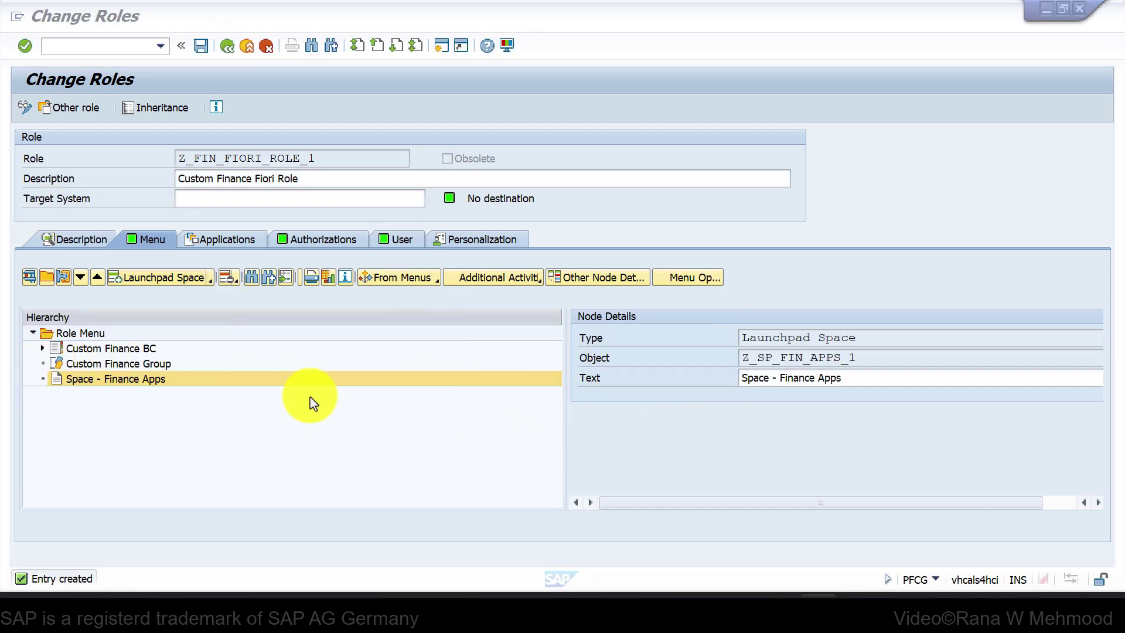
pyautogui.click(197, 47)
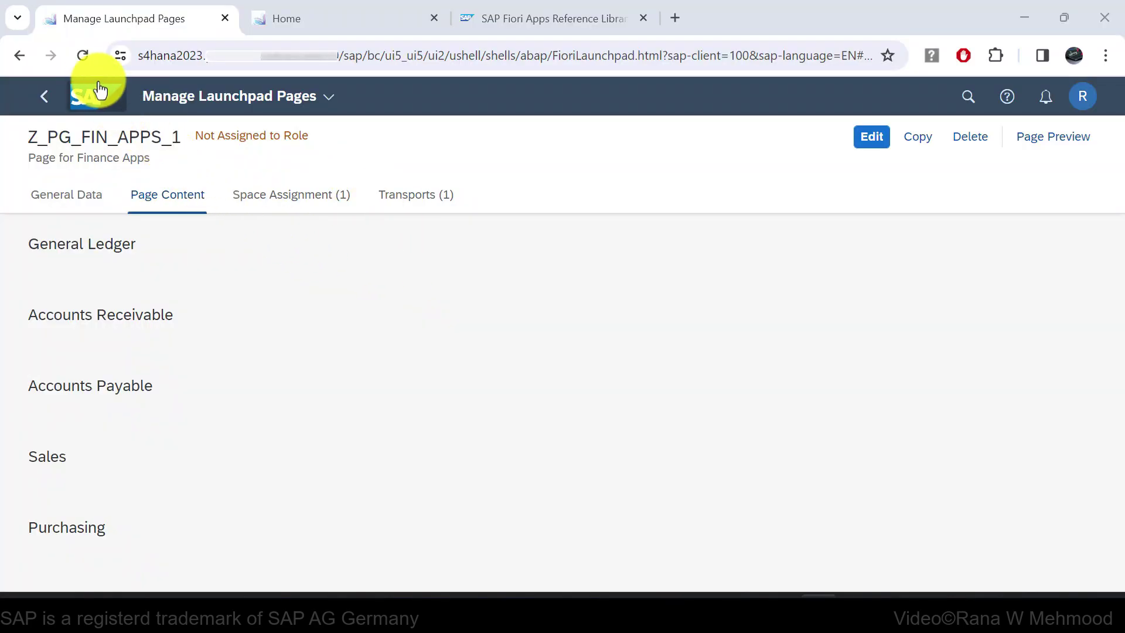
pyautogui.click(83, 55)
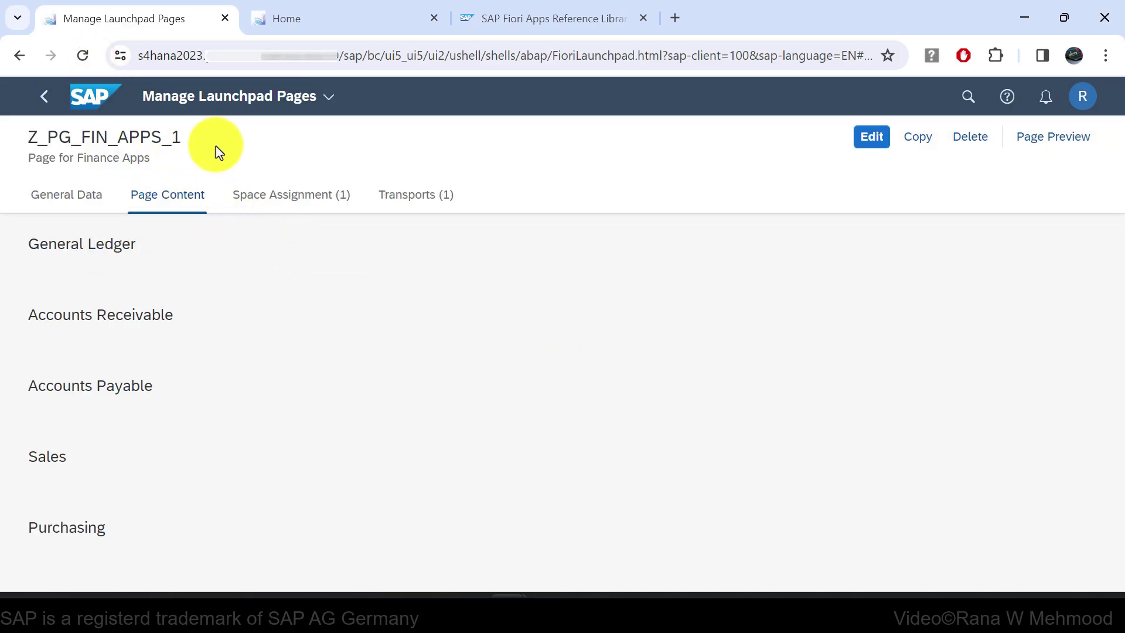
pyautogui.click(51, 96)
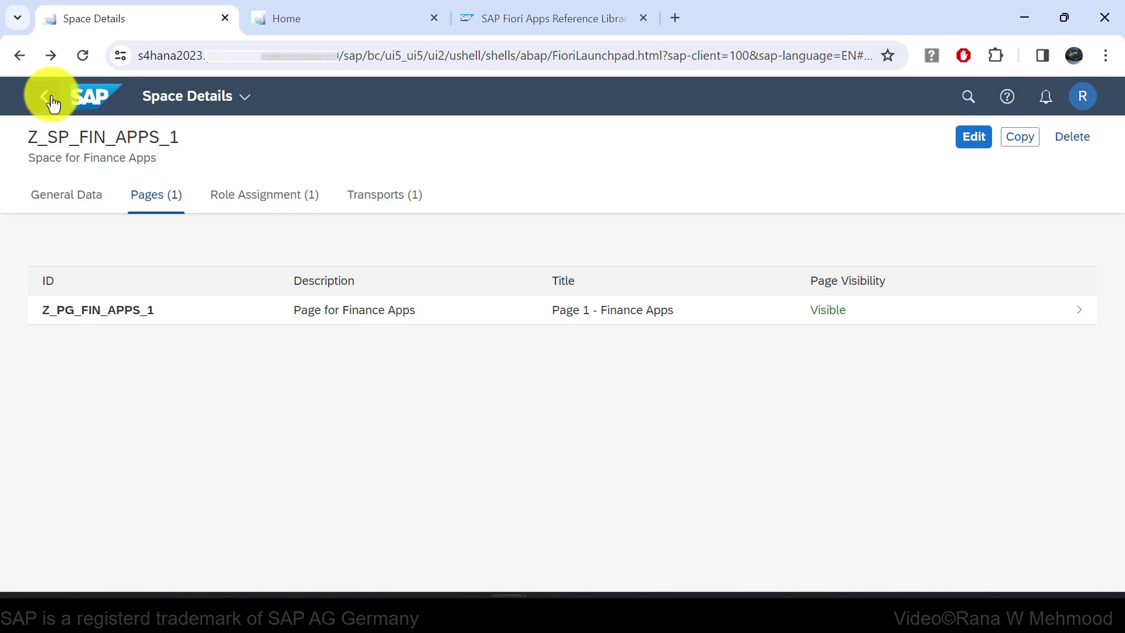
pyautogui.click(51, 98)
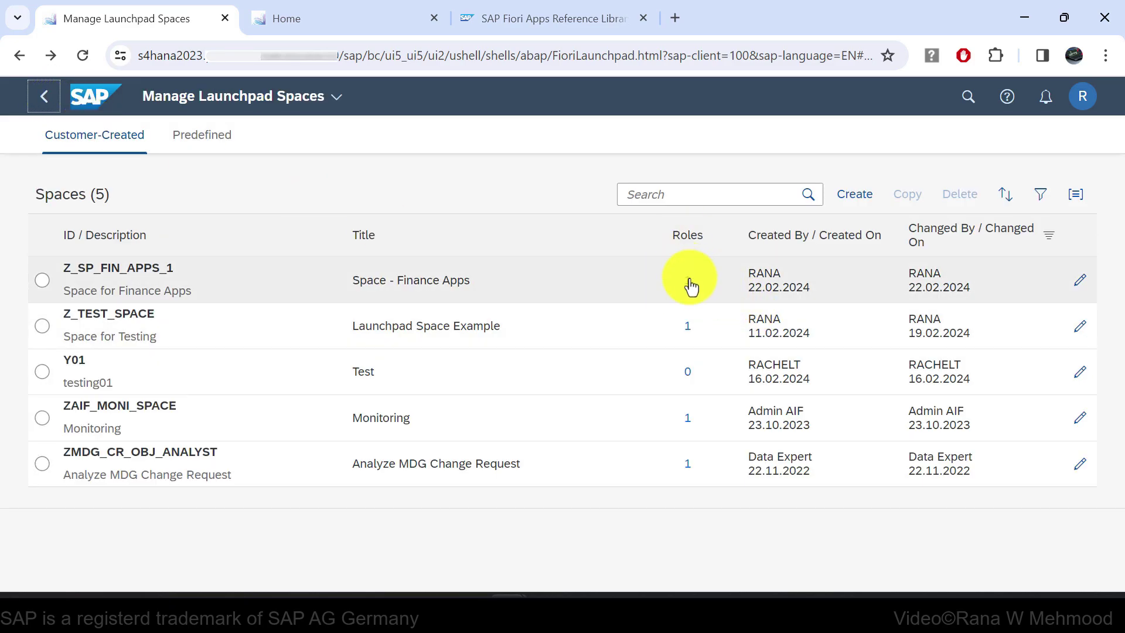
pyautogui.click(251, 282)
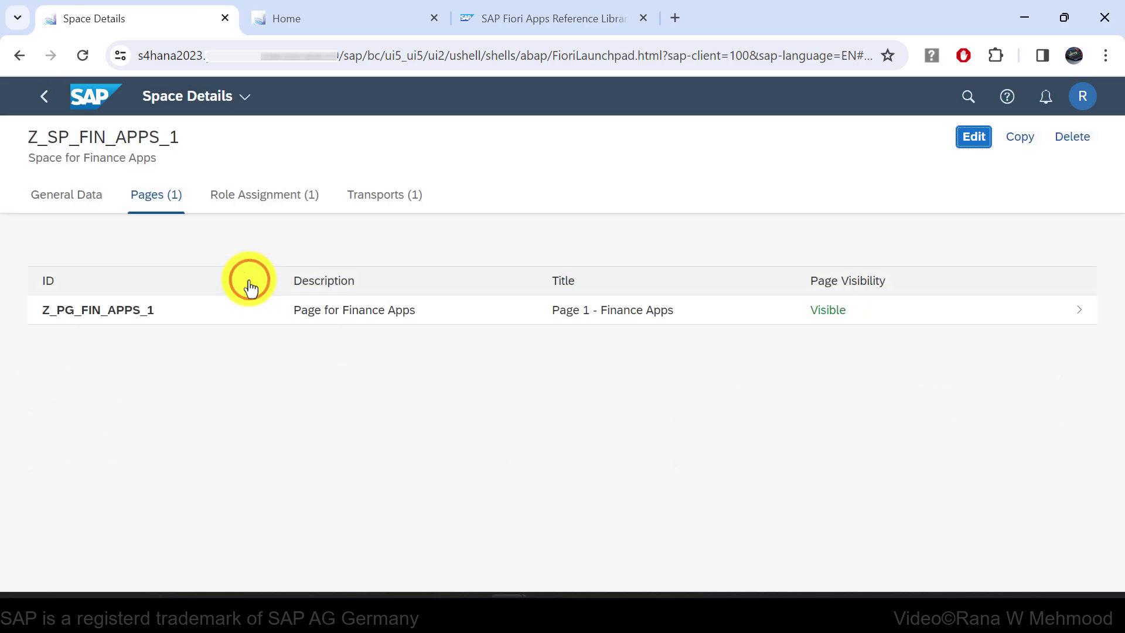
pyautogui.click(282, 205)
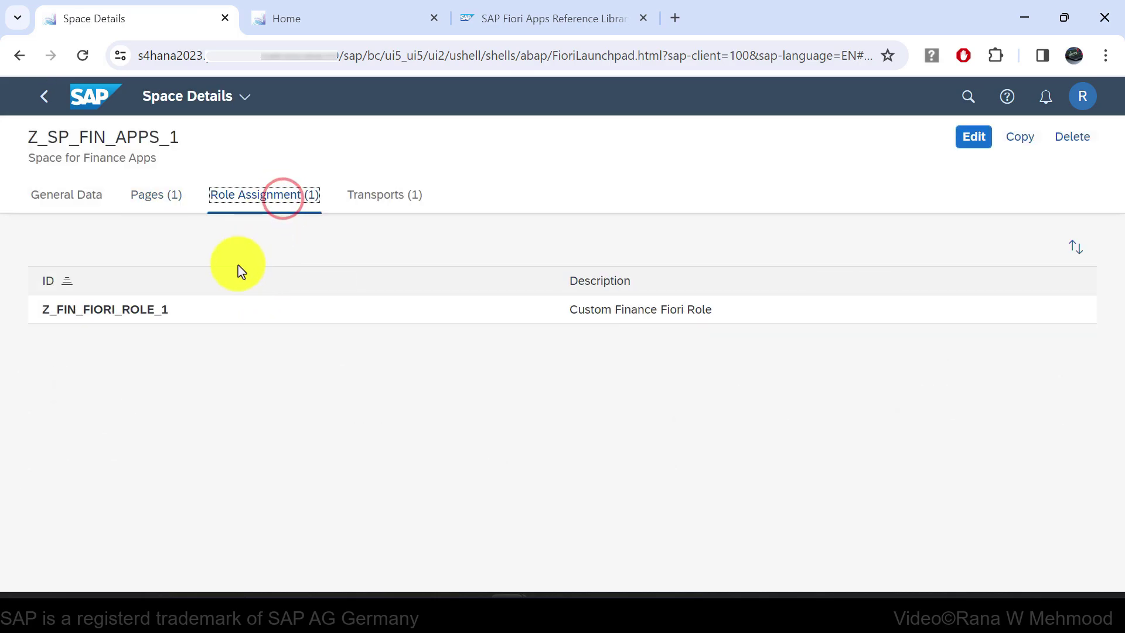
pyautogui.moveTo(192, 308); pyautogui.dragTo(38, 312)
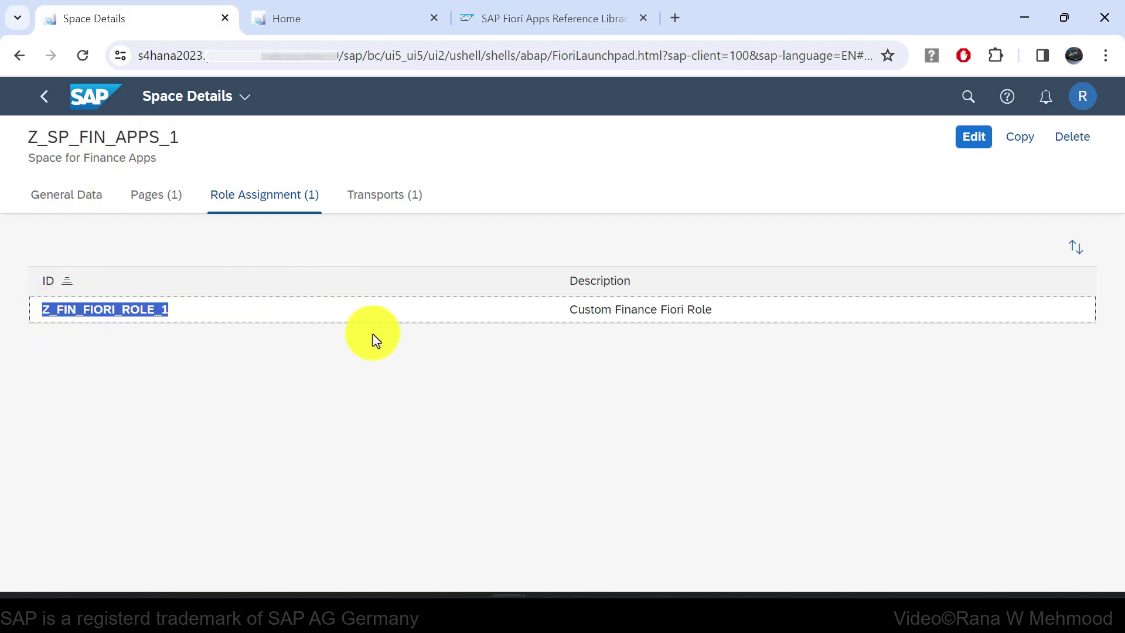
pyautogui.click(392, 197)
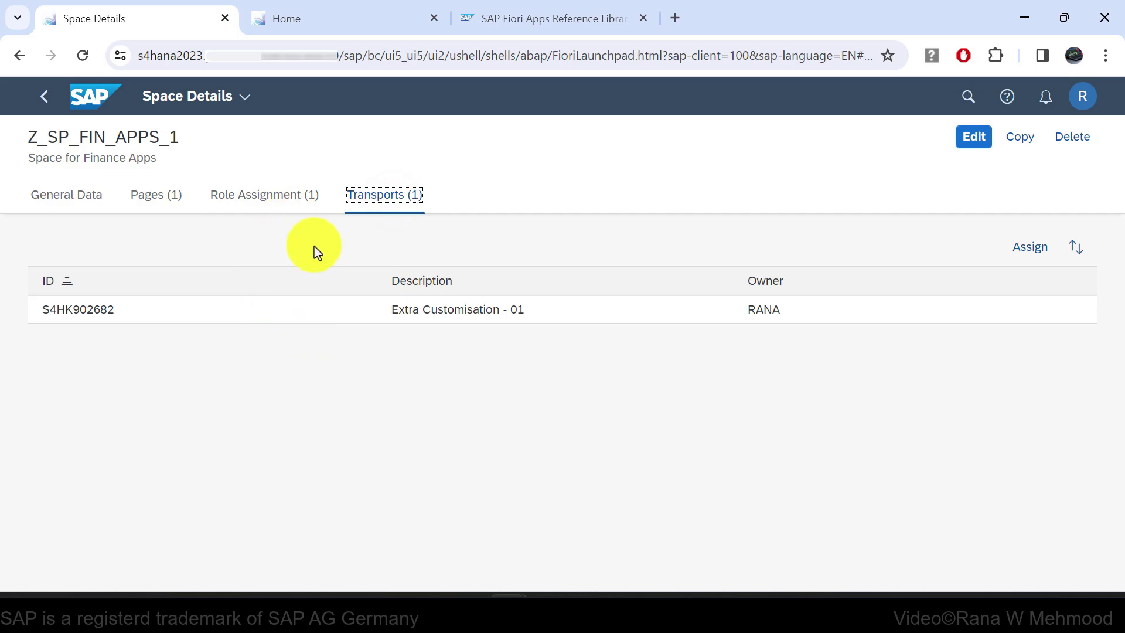
pyautogui.click(143, 200)
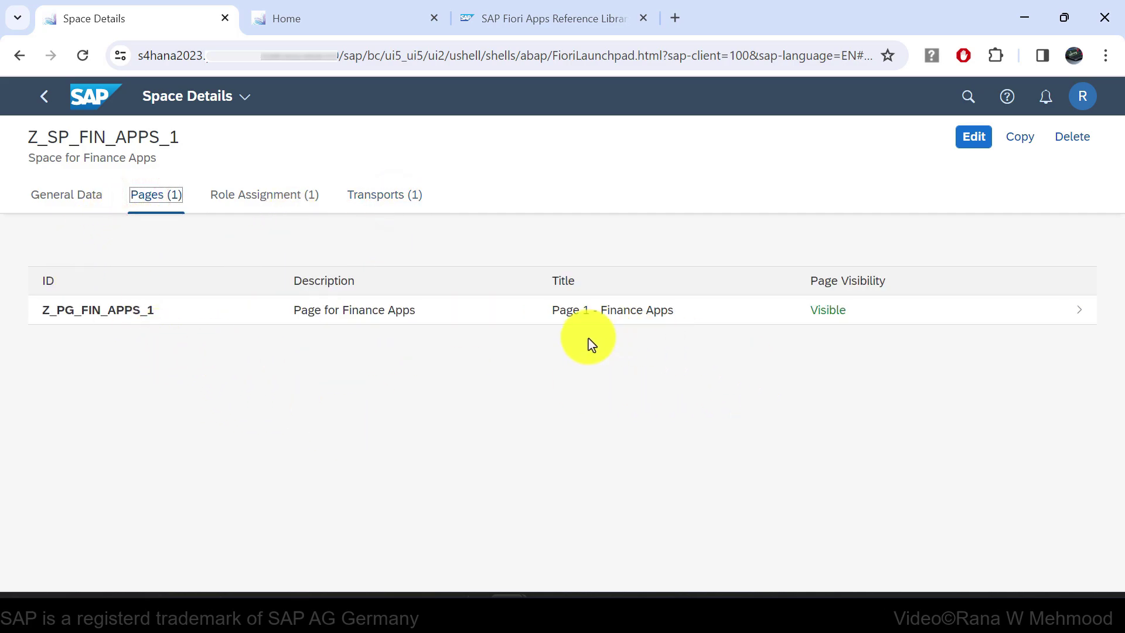
pyautogui.click(482, 314)
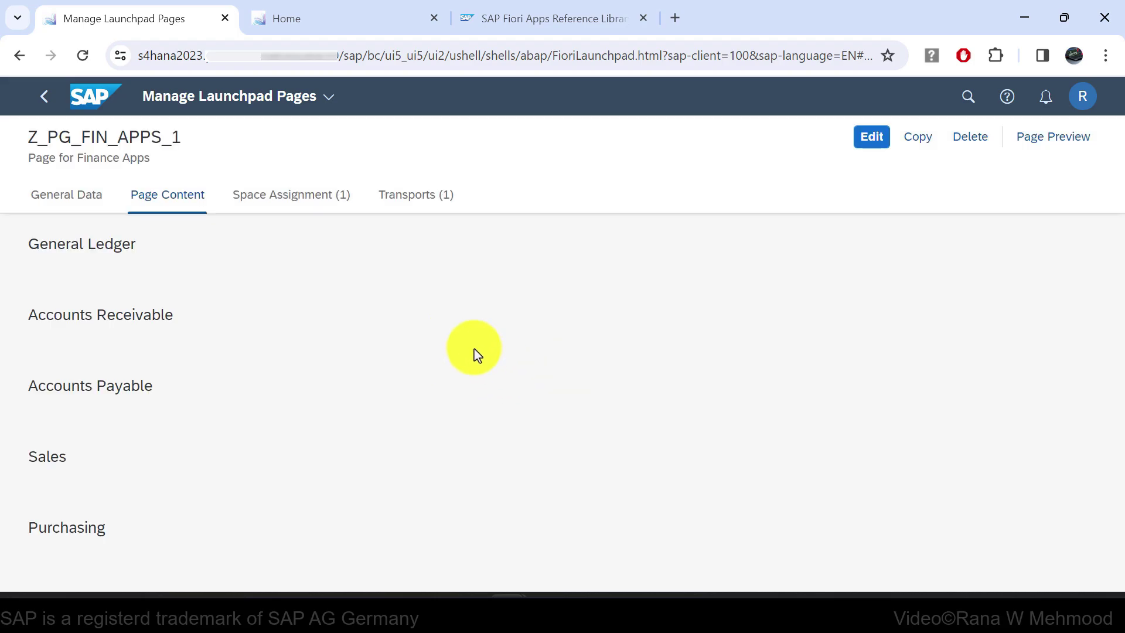
# Step: In edit mode, add the Asset Accounting Overview tile from Derived from Roles to General Ledger
pyautogui.click(871, 140)
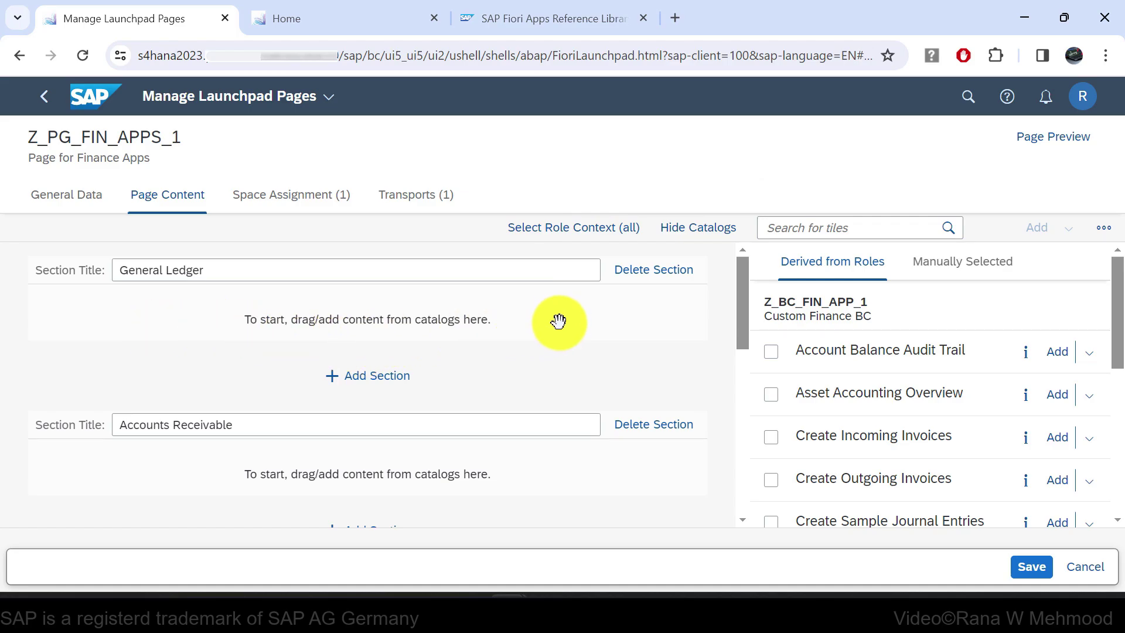
pyautogui.click(944, 270)
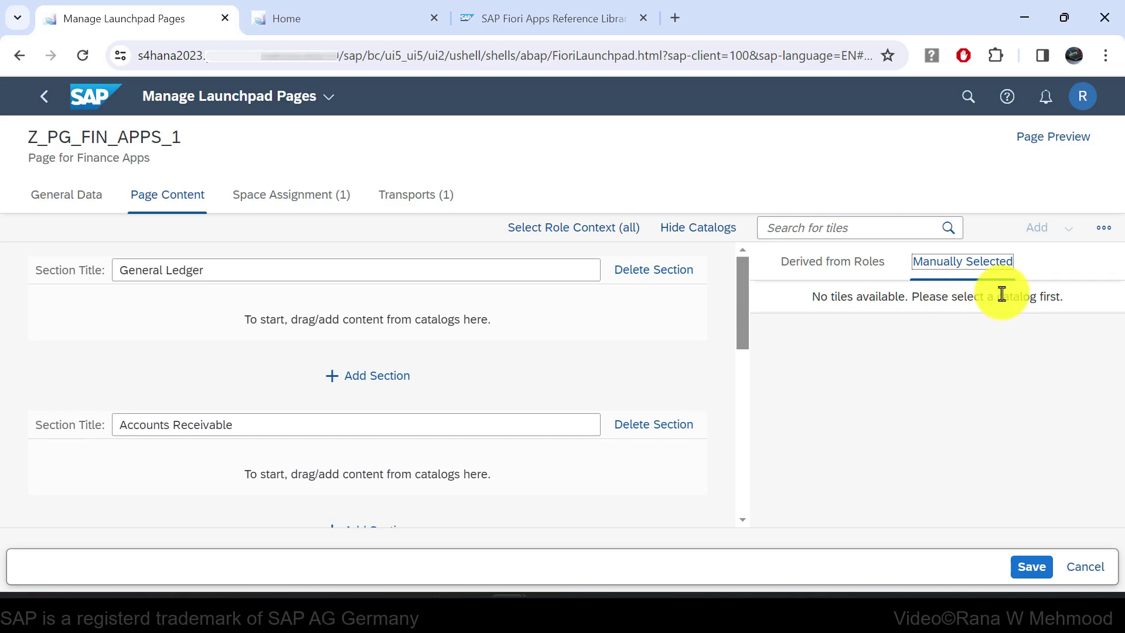
pyautogui.click(837, 277)
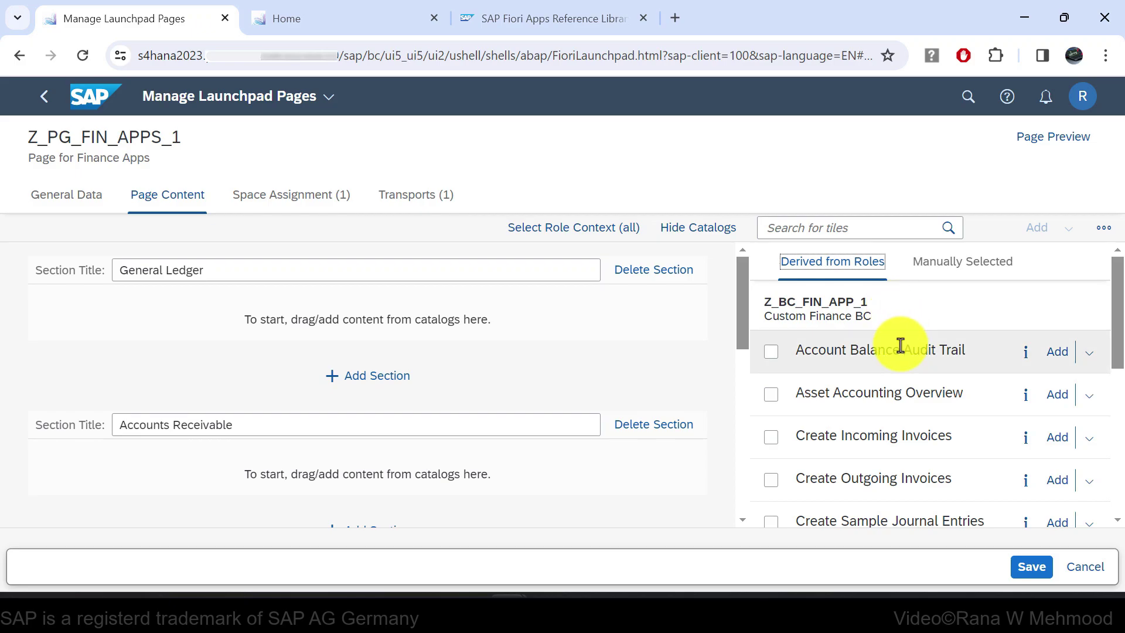
pyautogui.click(1054, 403)
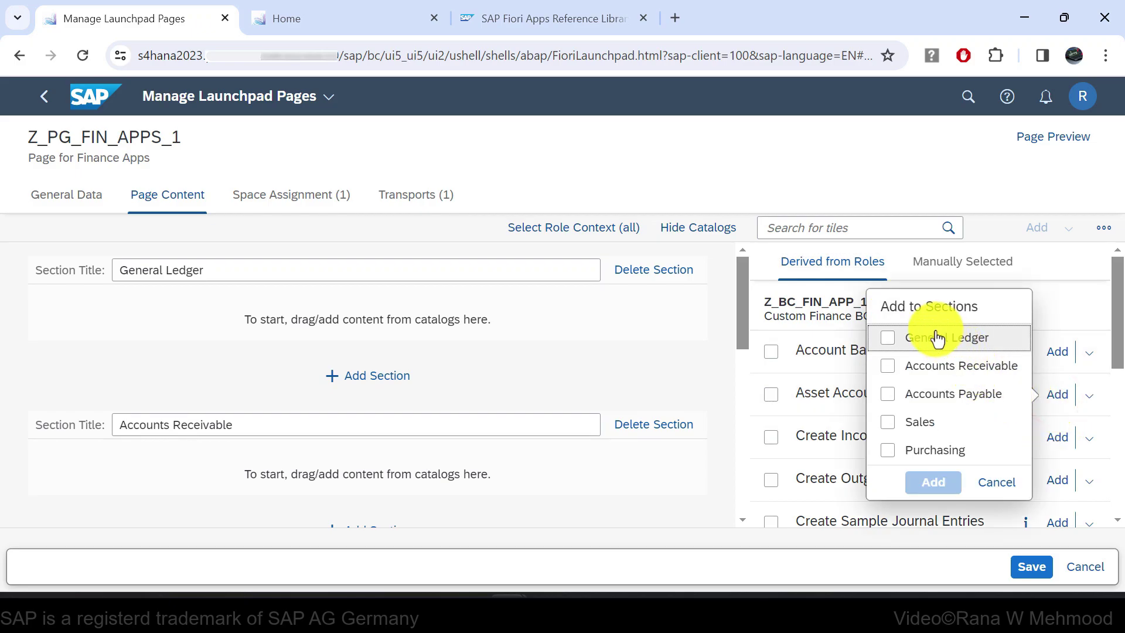
pyautogui.click(888, 340)
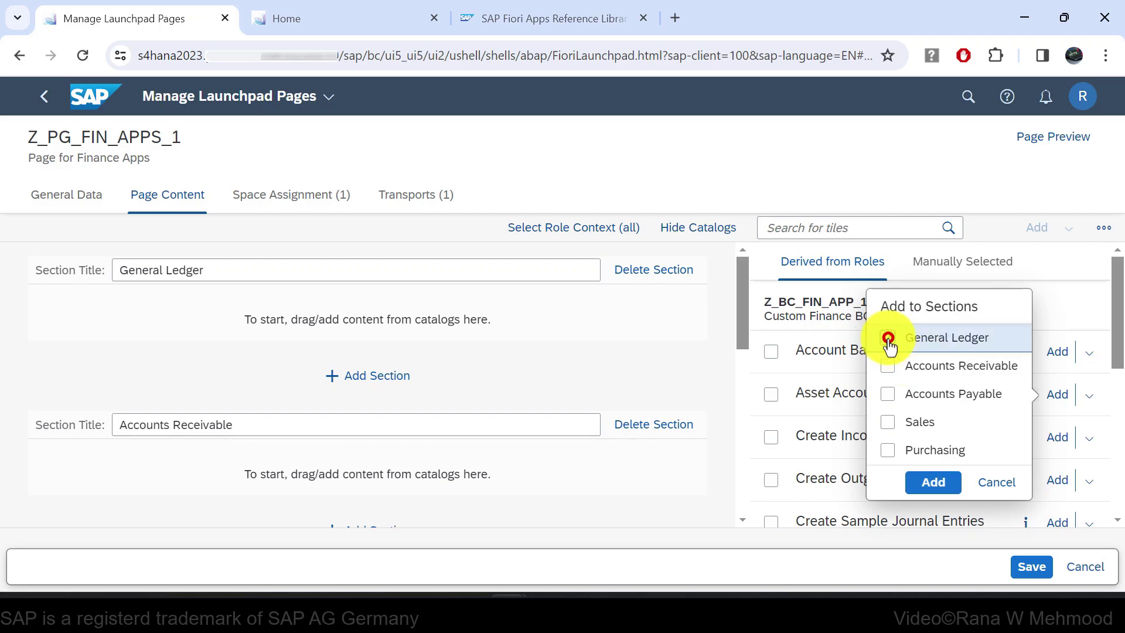
pyautogui.click(933, 482)
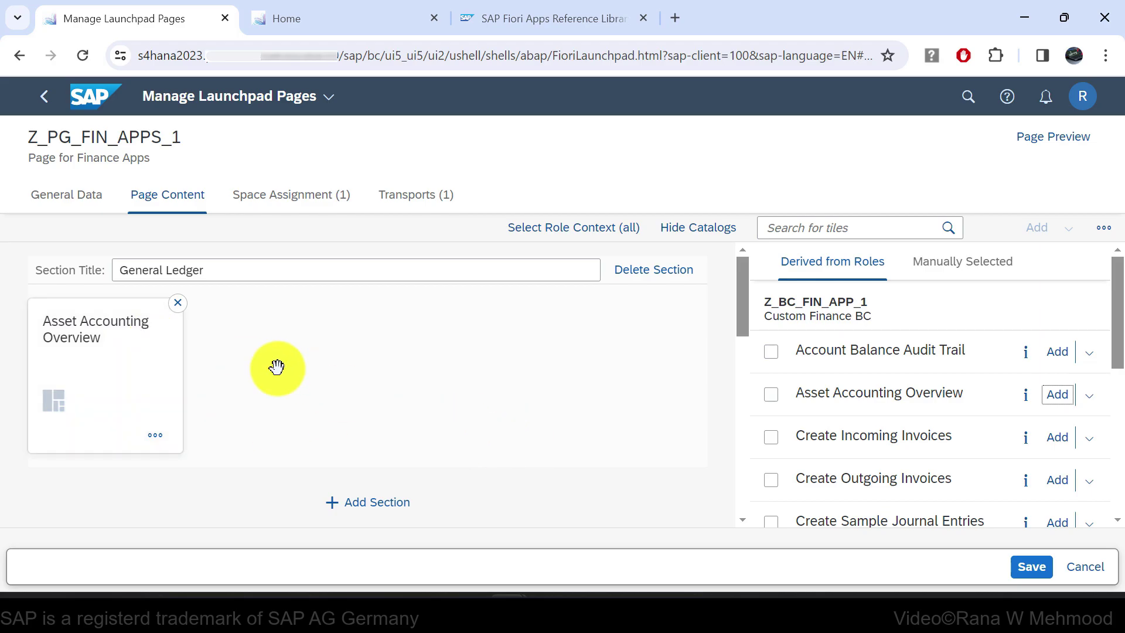
# Step: Add the Create Outgoing Invoices tile to the General Ledger section
pyautogui.click(1054, 492)
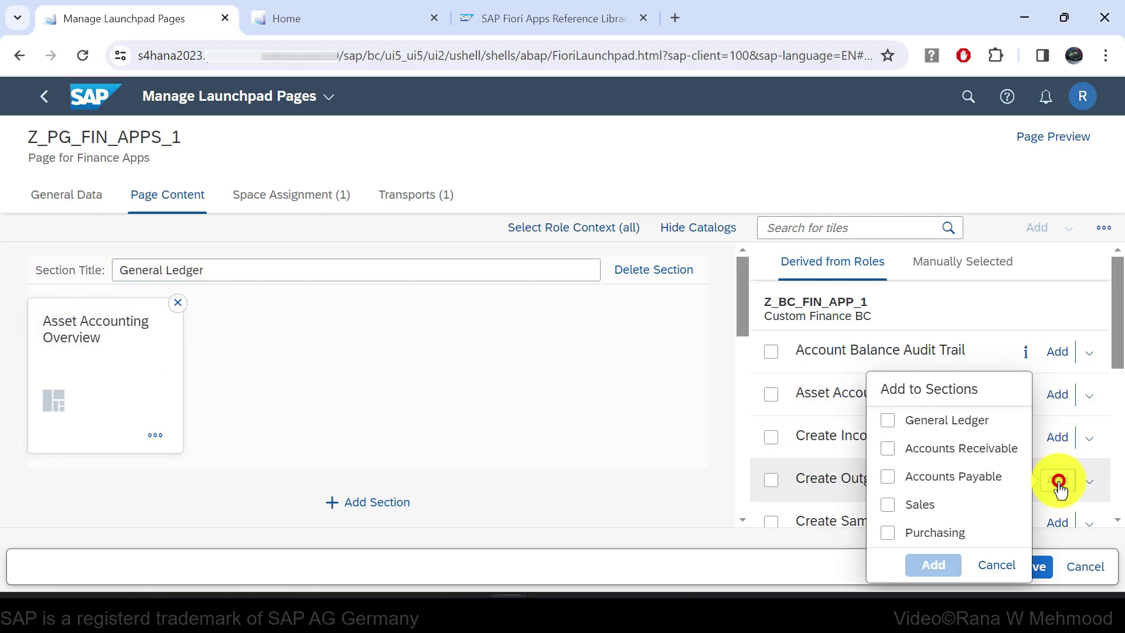
pyautogui.click(888, 421)
pyautogui.click(932, 564)
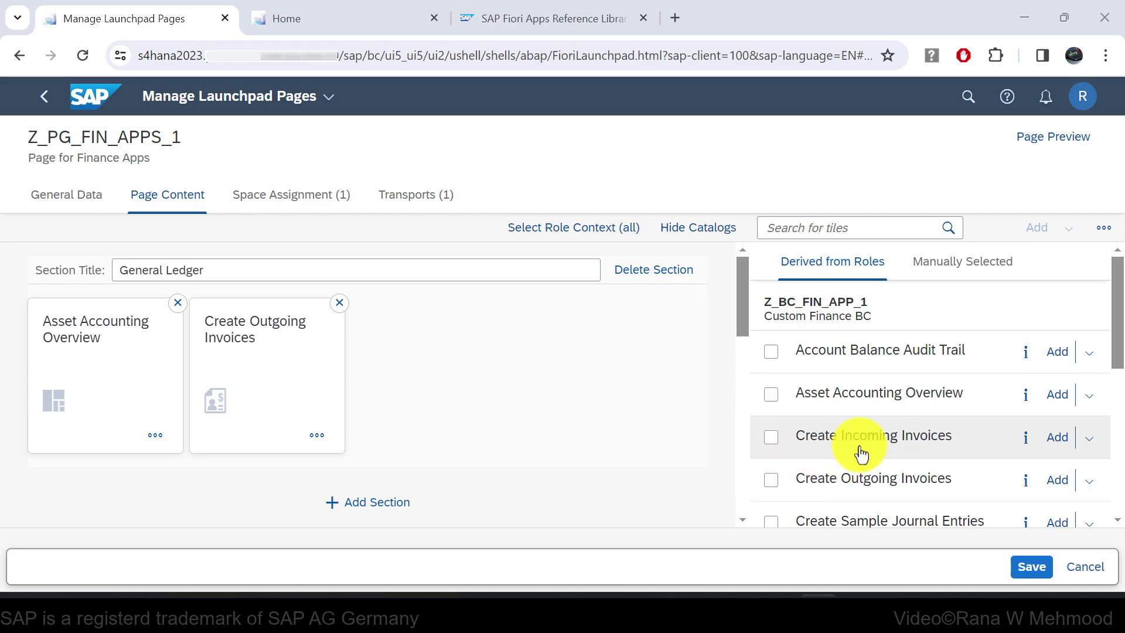
# Step: Add Create Outgoing Invoices, Currency Exchange Rates, Display G/L Account Balances and Manage Chart of Accounts to General Ledger
pyautogui.click(772, 481)
pyautogui.scroll(-3, 814, 437)
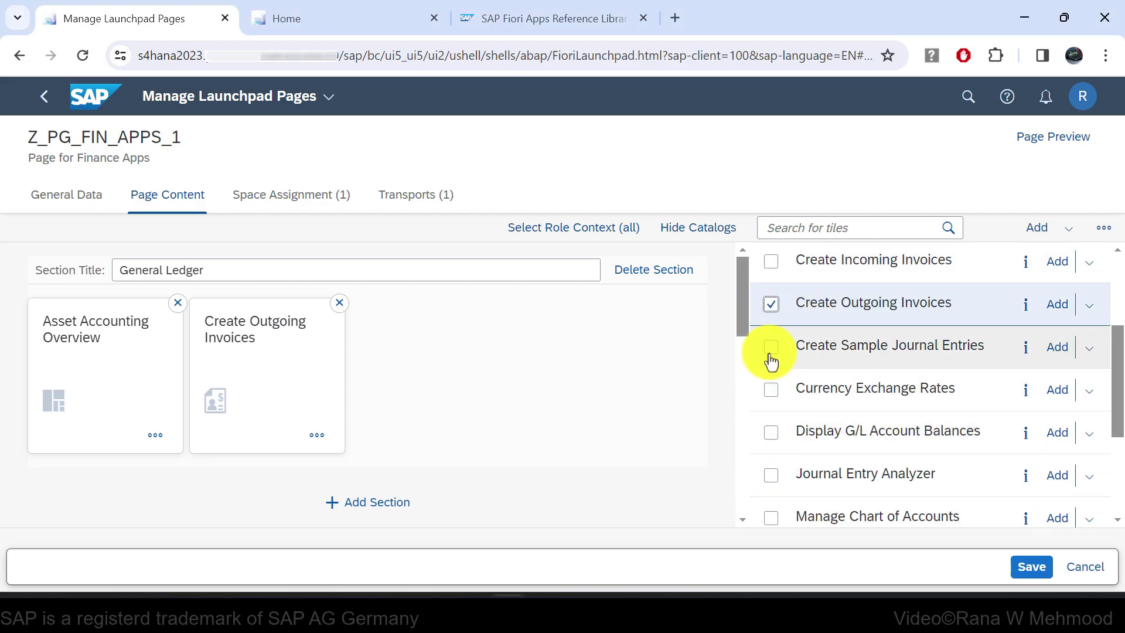
pyautogui.click(771, 389)
pyautogui.click(771, 433)
pyautogui.scroll(-3, 770, 432)
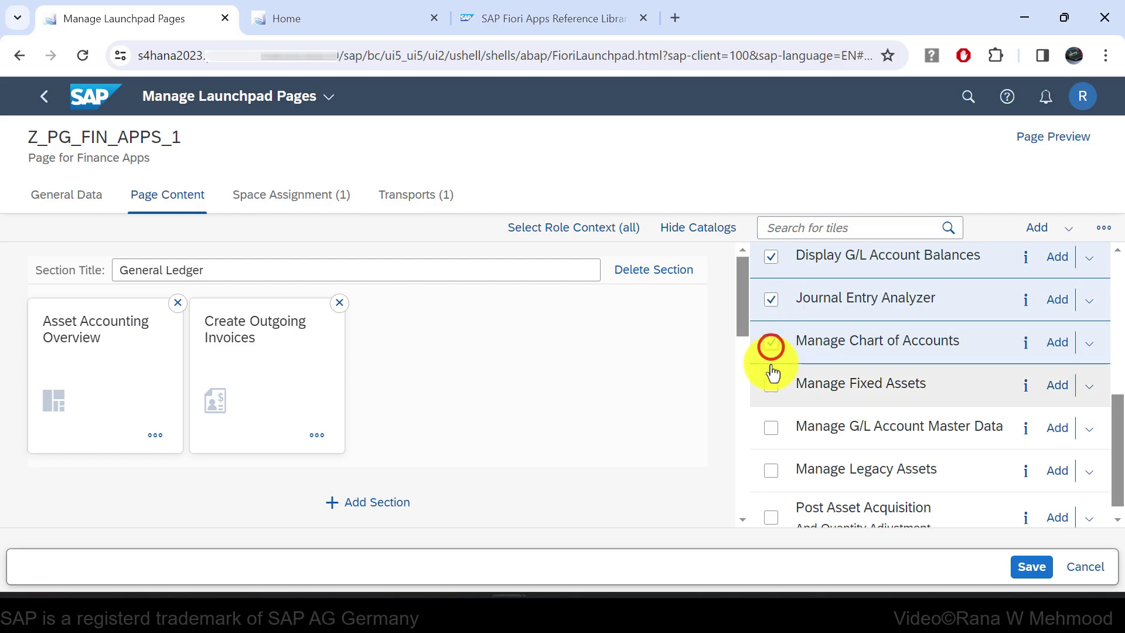
pyautogui.click(771, 342)
pyautogui.click(1034, 227)
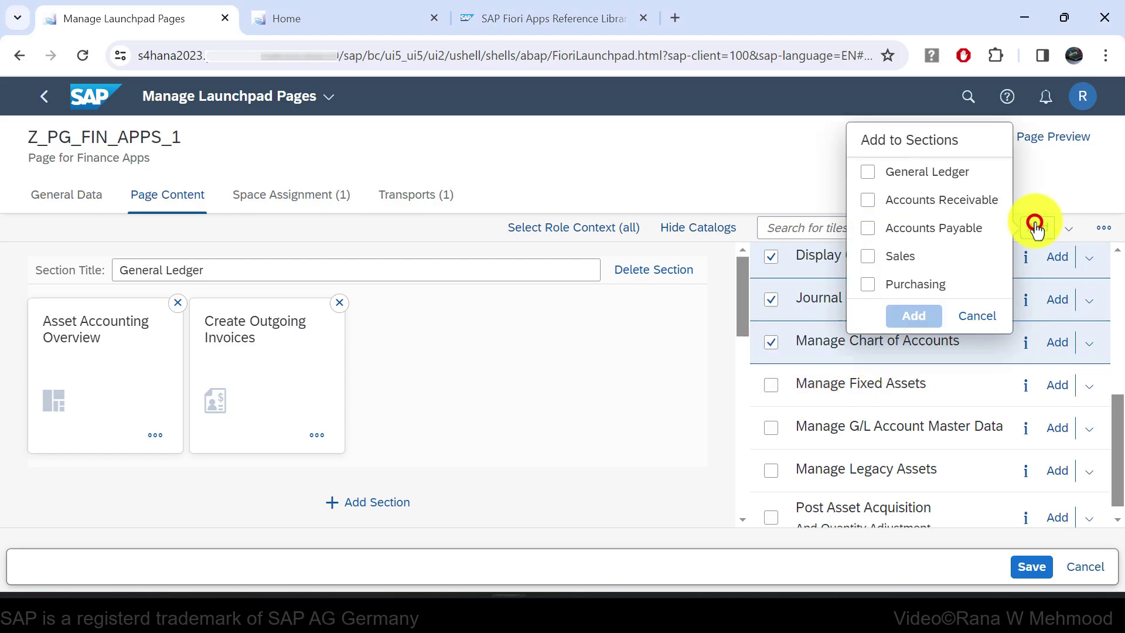
pyautogui.click(869, 173)
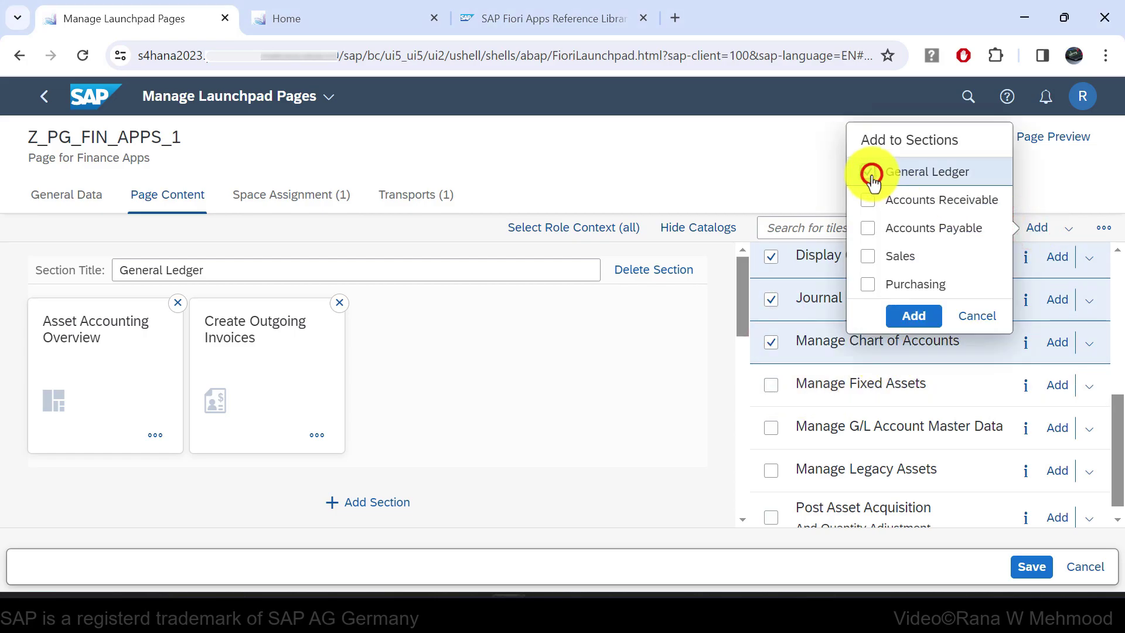
pyautogui.click(916, 317)
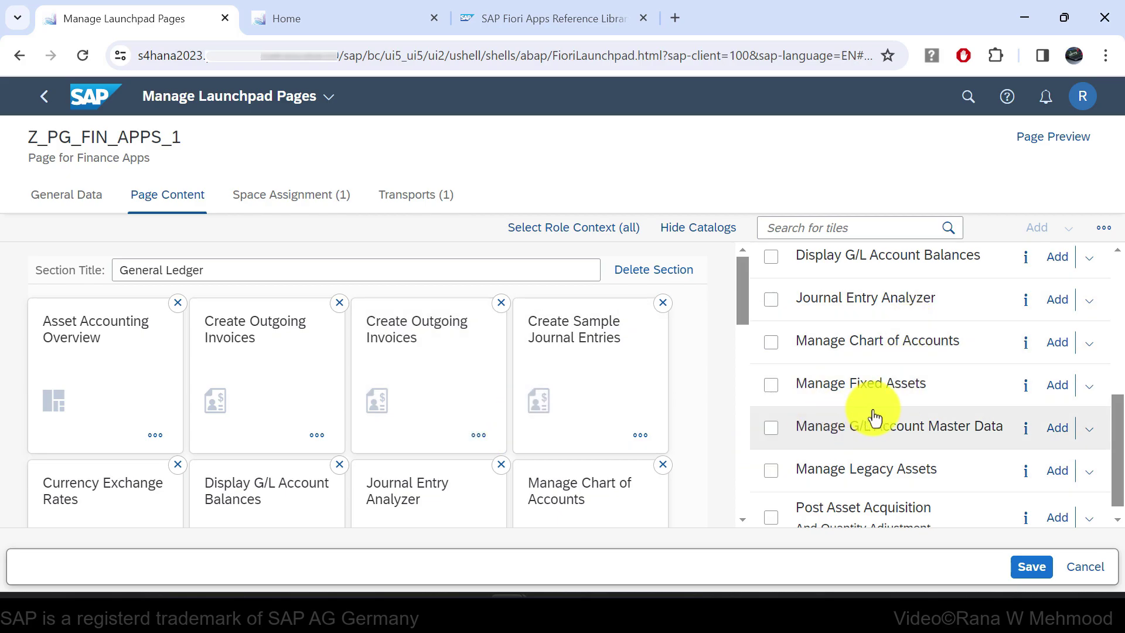
# Step: Review the General Ledger tiles and switch to the Manually Selected catalog view
pyautogui.scroll(-1, 874, 413)
pyautogui.scroll(6, 896, 392)
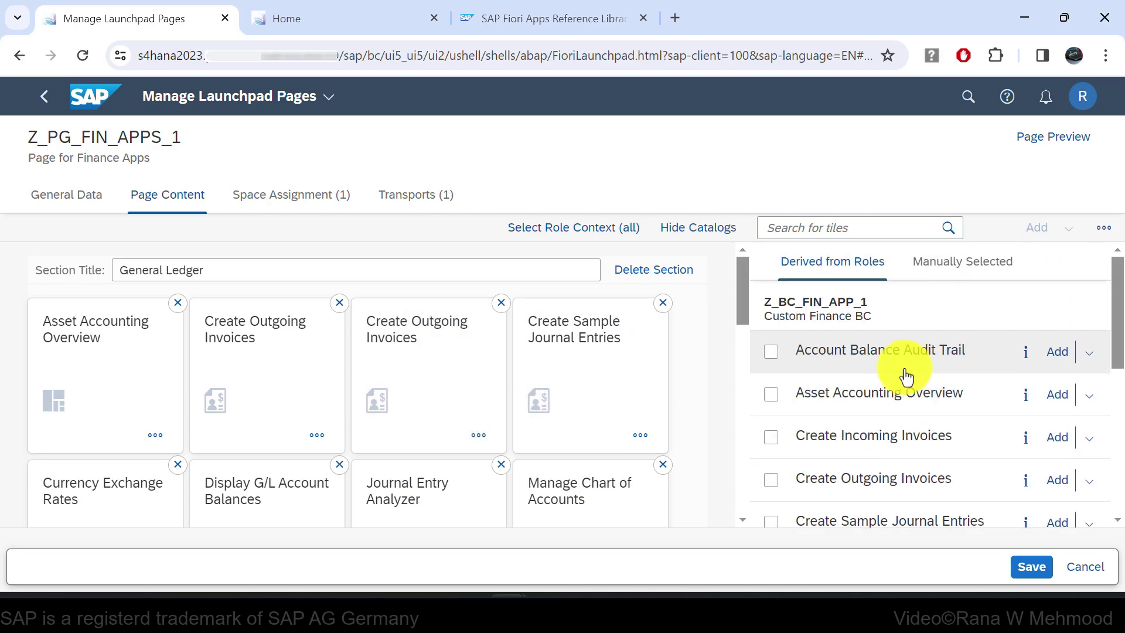
pyautogui.click(992, 285)
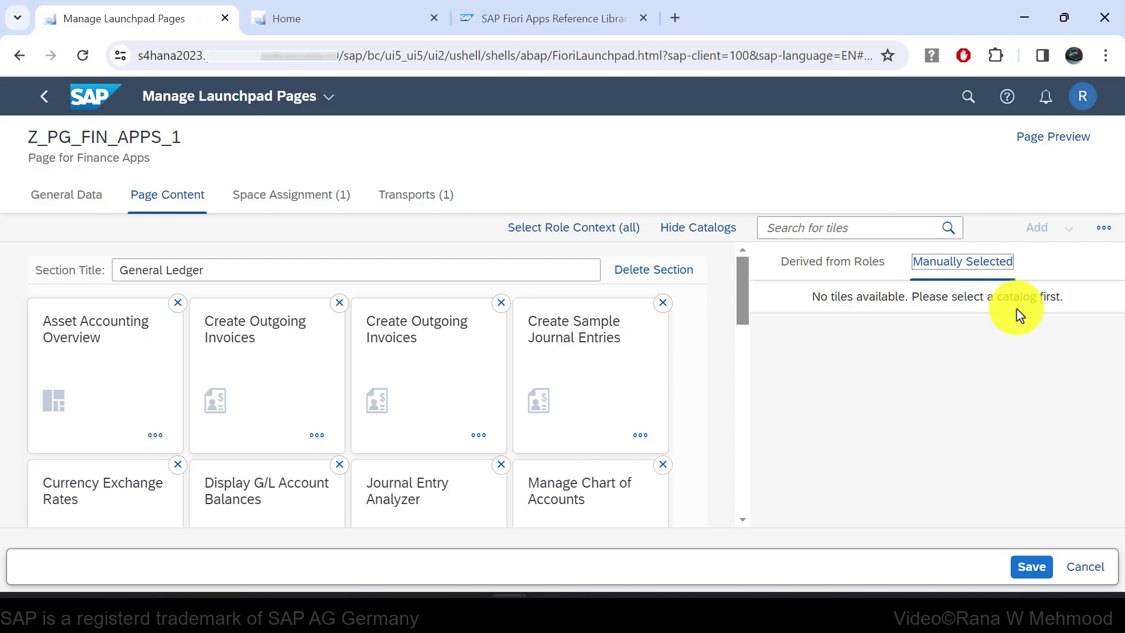
# Step: In the Fiori Apps Reference Library, open the Manage Sales Orders app details from All apps
pyautogui.click(574, 24)
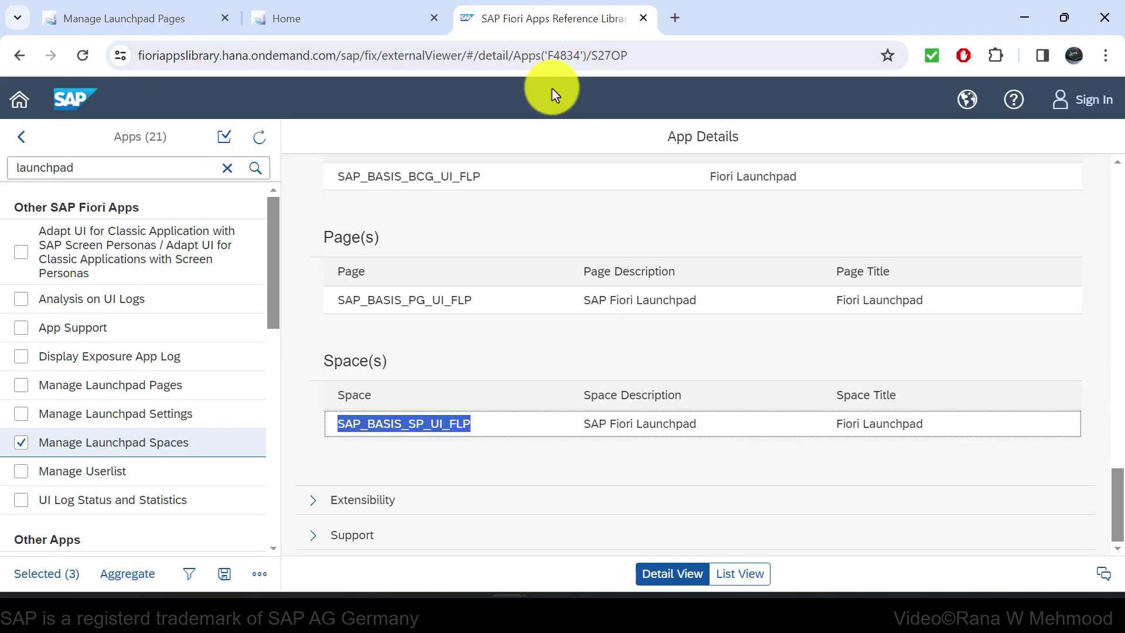
pyautogui.click(21, 137)
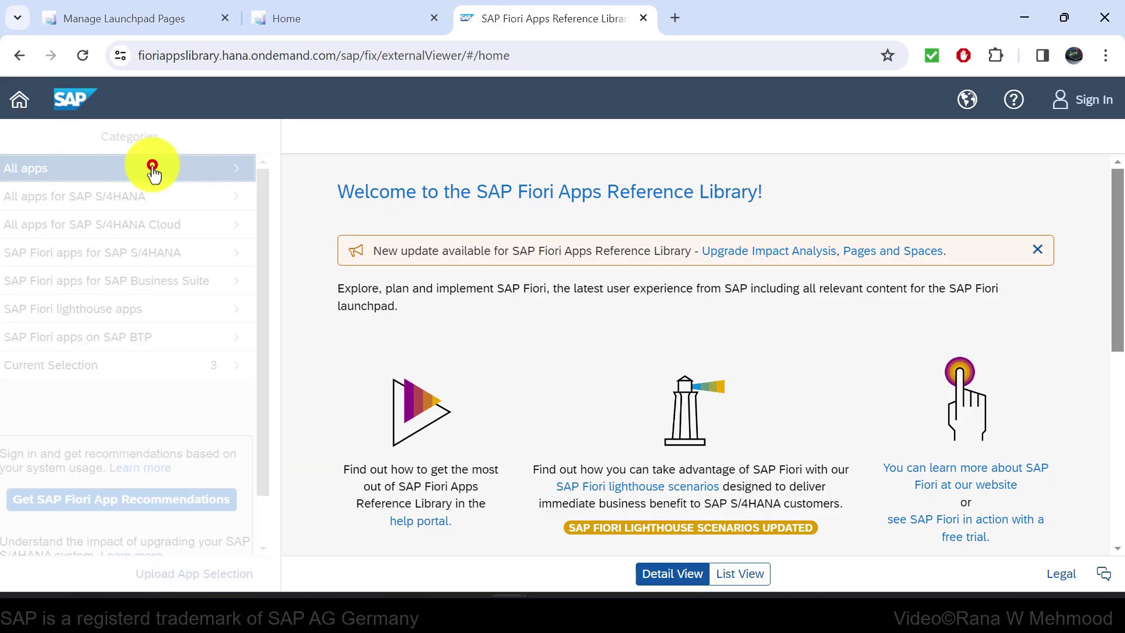
pyautogui.click(152, 168)
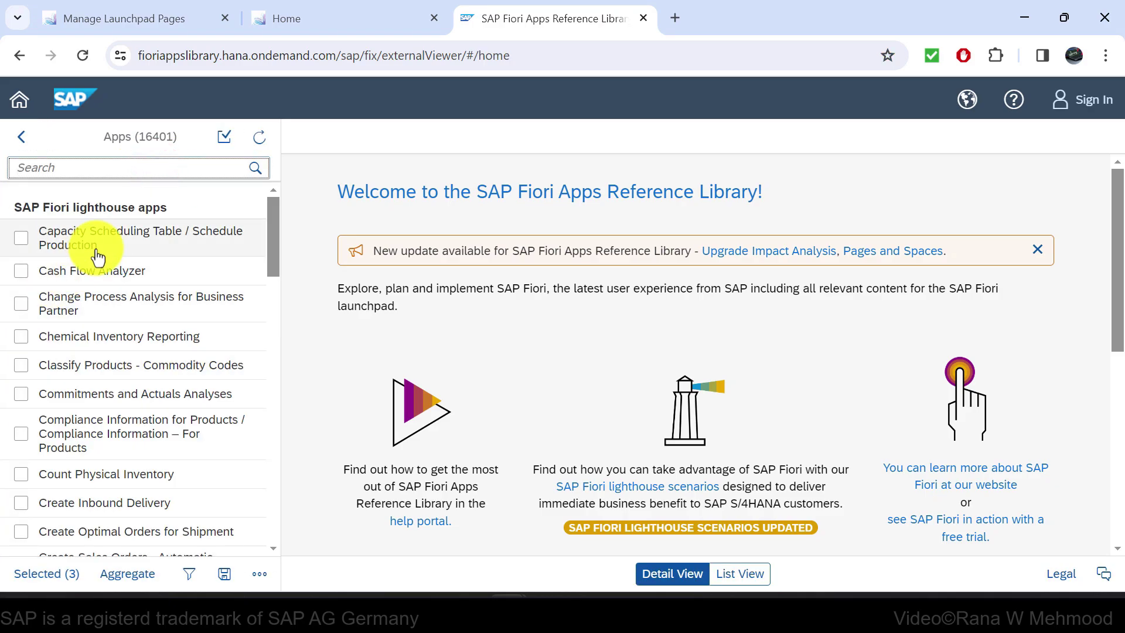
pyautogui.scroll(-15, 117, 292)
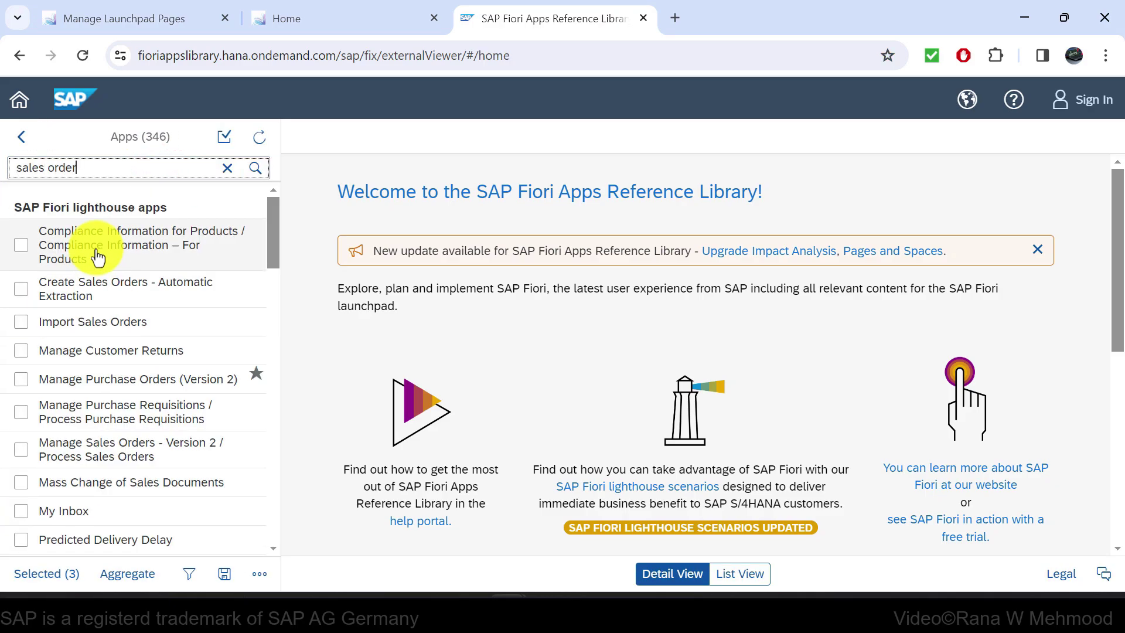
pyautogui.scroll(-10, 156, 276)
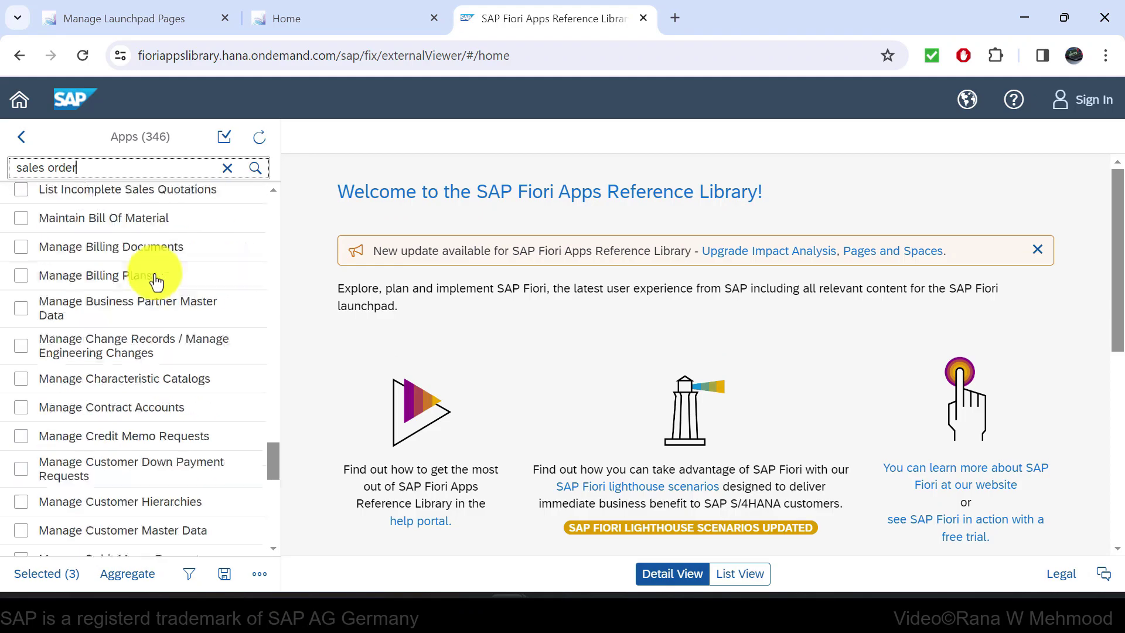
pyautogui.click(20, 416)
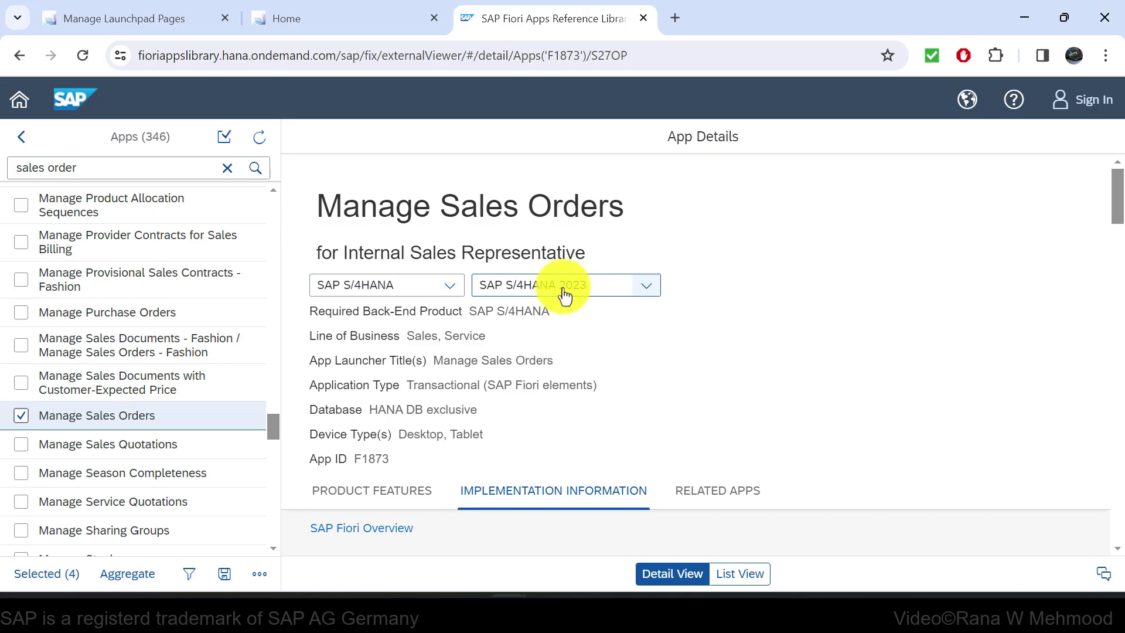
# Step: Copy its business catalog ID SAP_SD_BC_SO_PROC_OP and return to the launchpad page editor
pyautogui.scroll(-5, 735, 328)
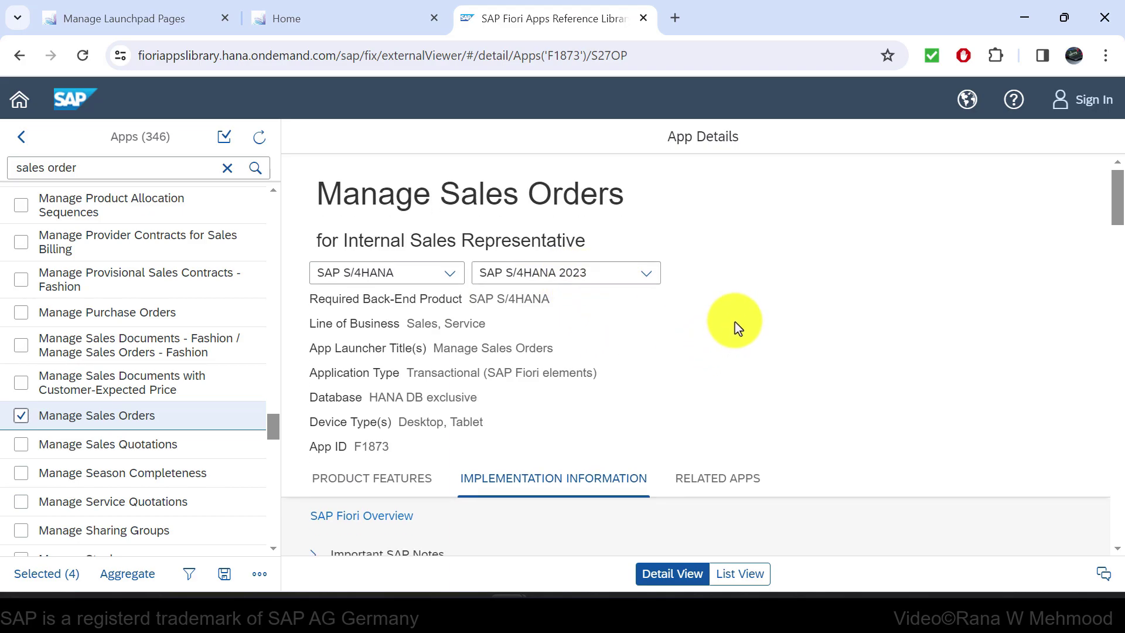
pyautogui.scroll(-10, 656, 387)
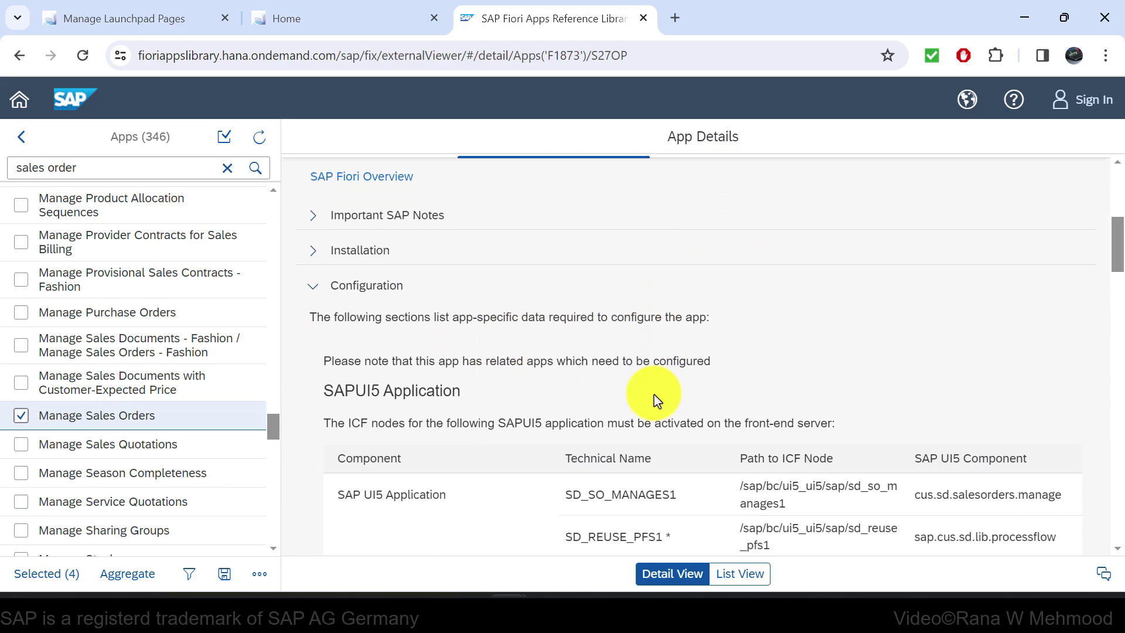
pyautogui.scroll(-10, 653, 392)
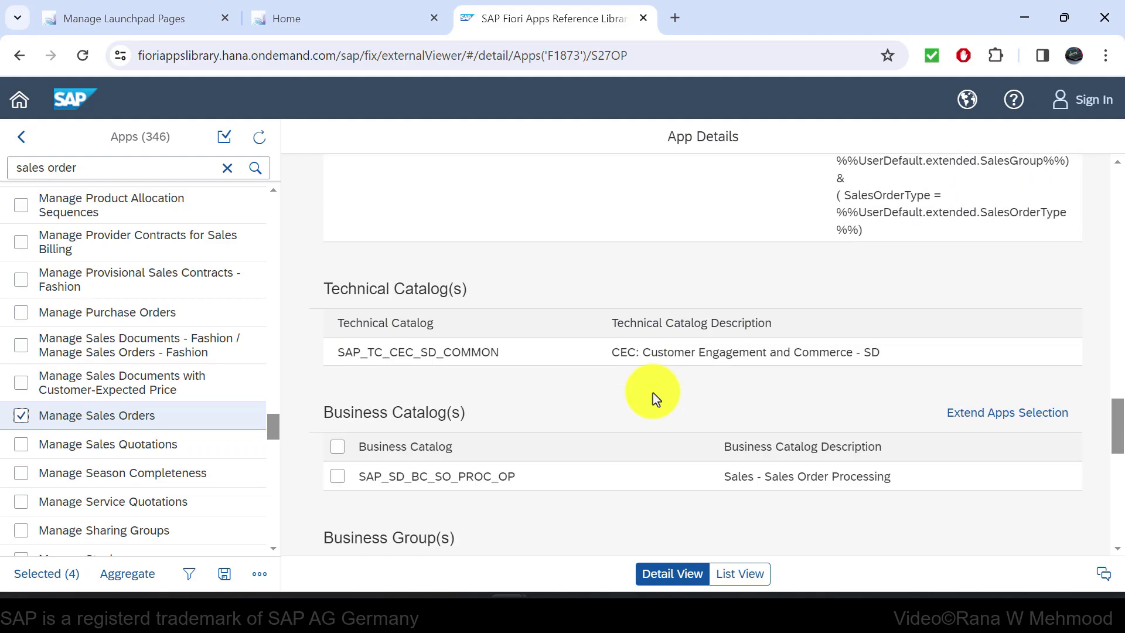
pyautogui.moveTo(322, 237); pyautogui.dragTo(468, 236)
pyautogui.click(532, 304)
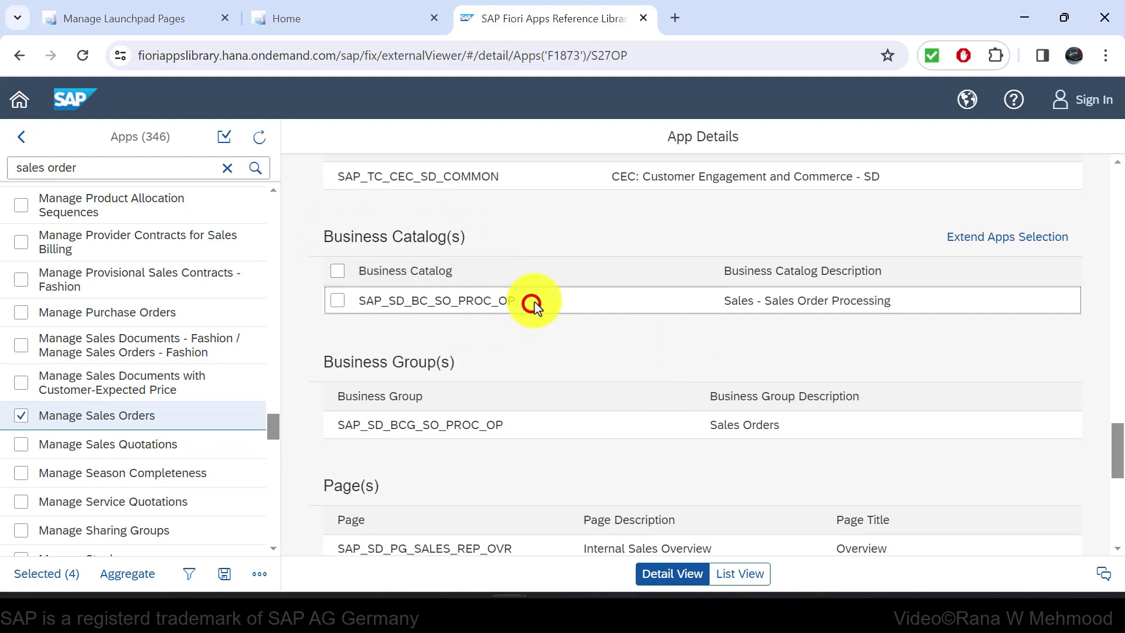
pyautogui.moveTo(405, 300); pyautogui.dragTo(362, 301)
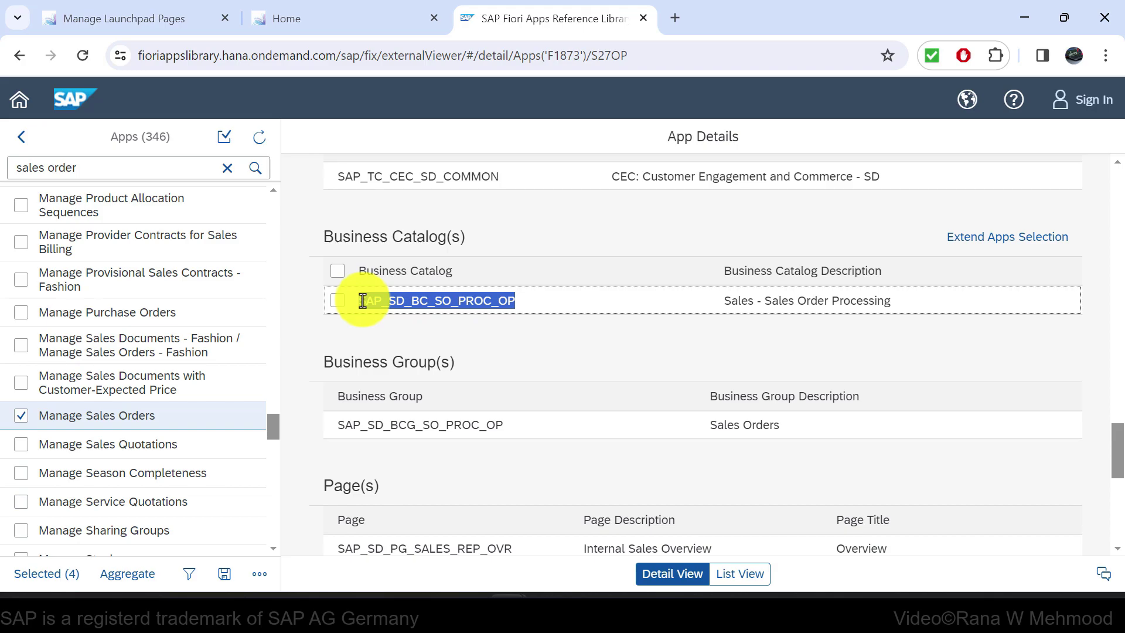
pyautogui.click(143, 22)
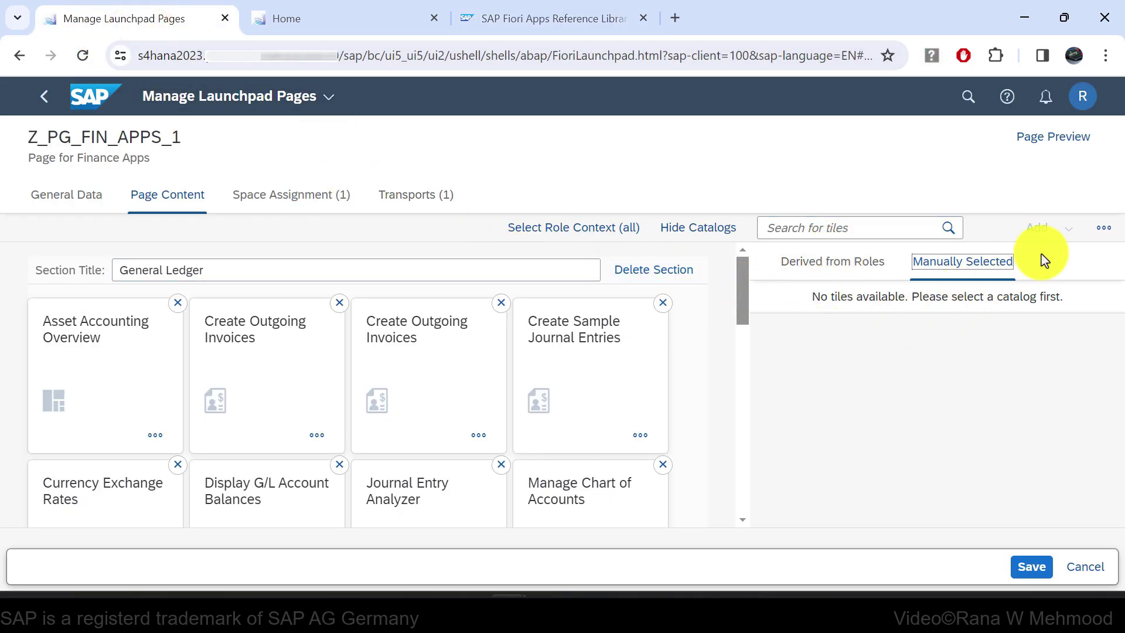
# Step: Search for and select catalog SAP_SD_BC_SO_PROC_OP in the Select Catalogs dialog
pyautogui.click(1103, 230)
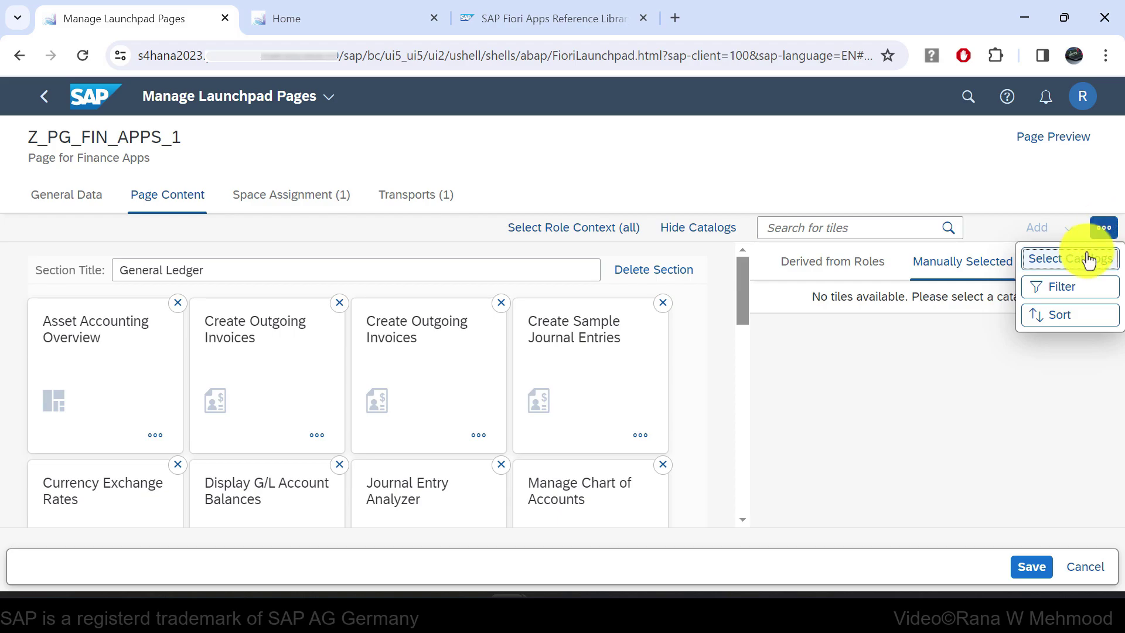
pyautogui.click(1066, 261)
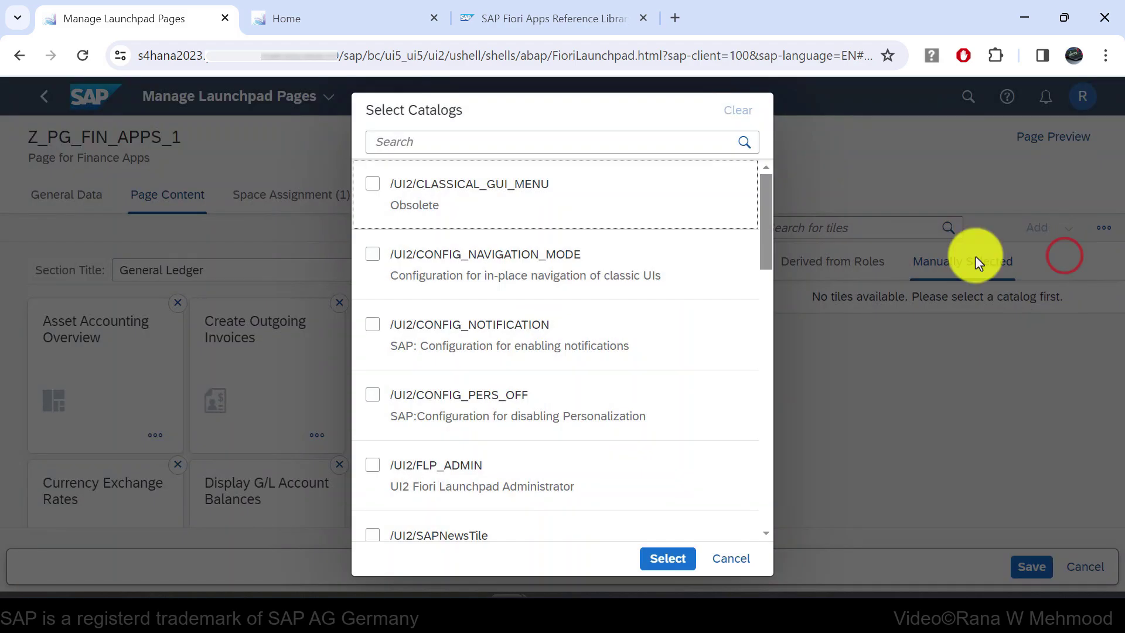
pyautogui.click(482, 143)
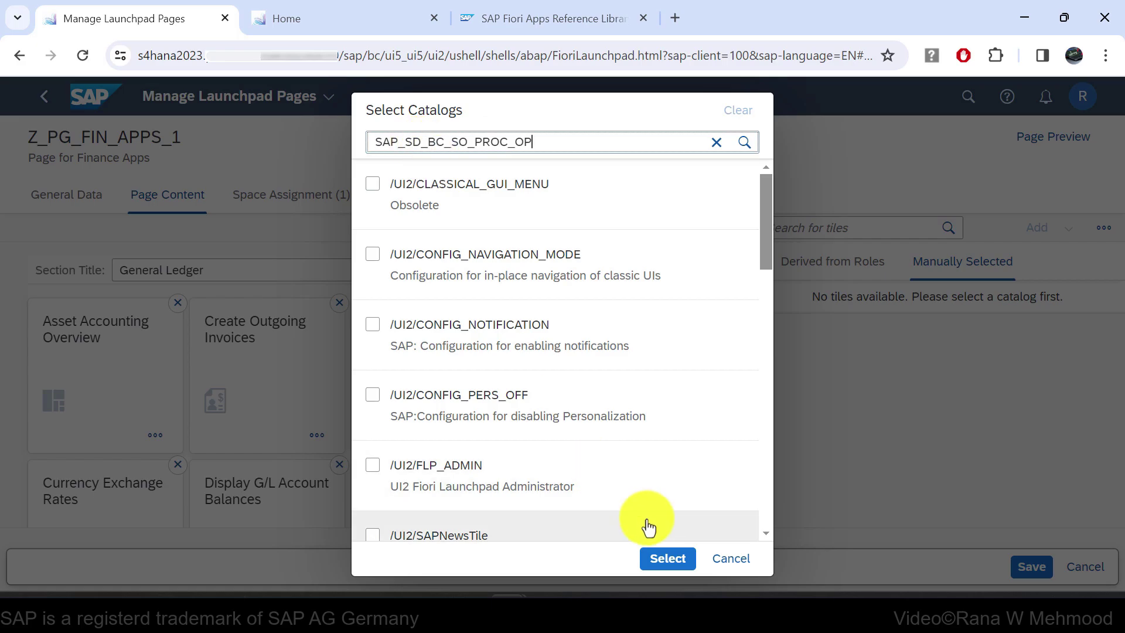
pyautogui.click(743, 144)
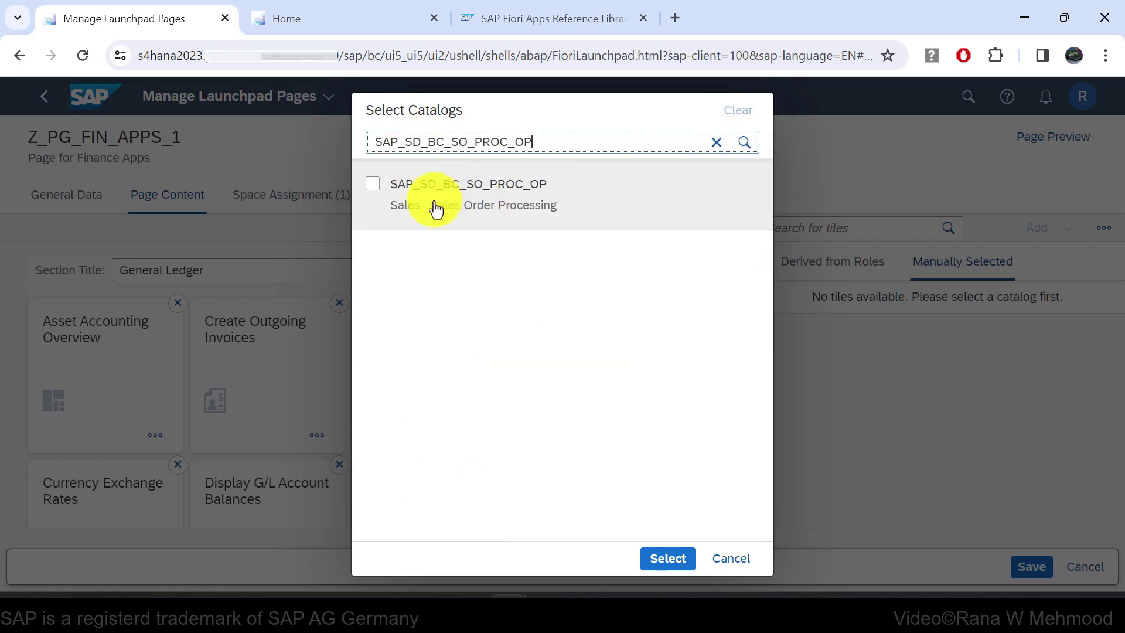
pyautogui.click(373, 185)
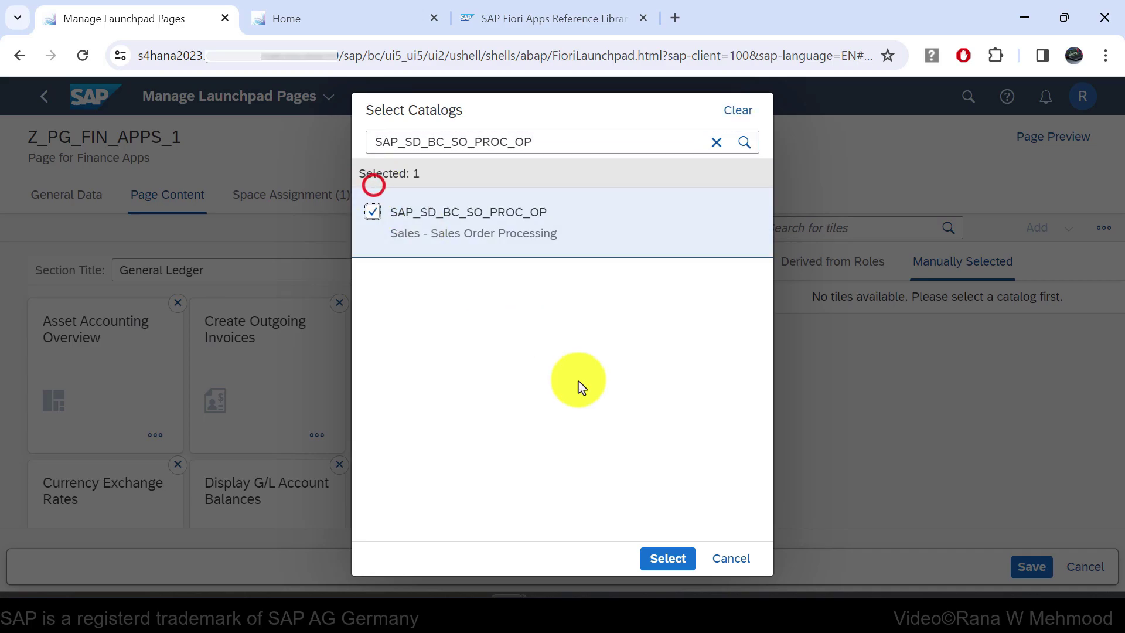
pyautogui.click(667, 559)
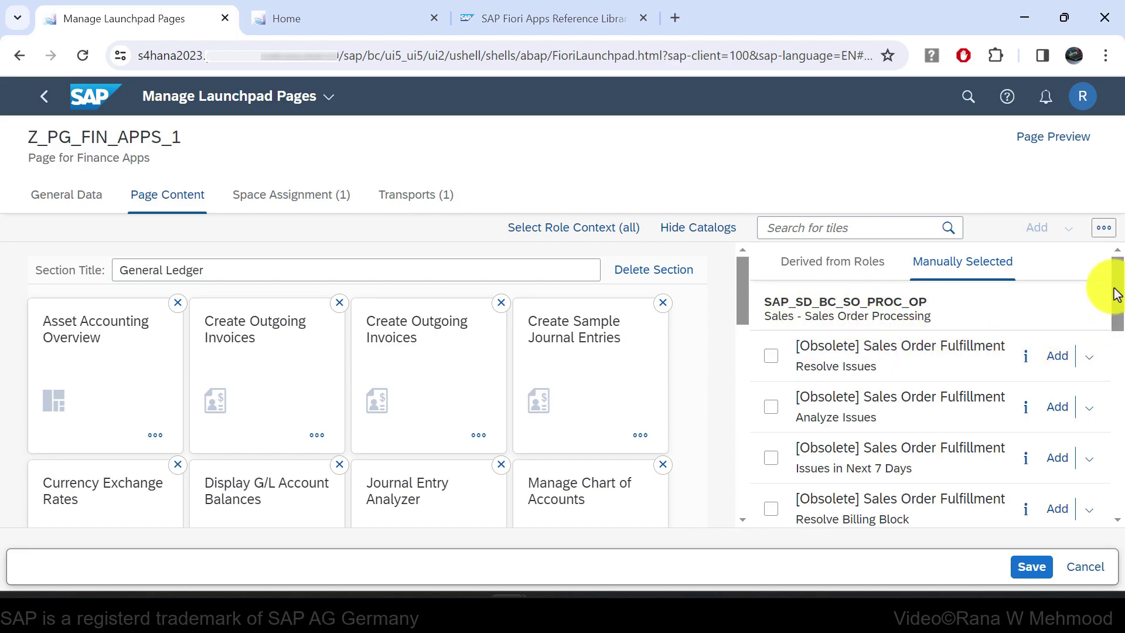
# Step: Add Create Sales Orders VA01, List Sales Orders VA05, Manage Sales Orders Version 2 and Track Sales Orders to Sales
pyautogui.moveTo(1115, 293); pyautogui.dragTo(1112, 427)
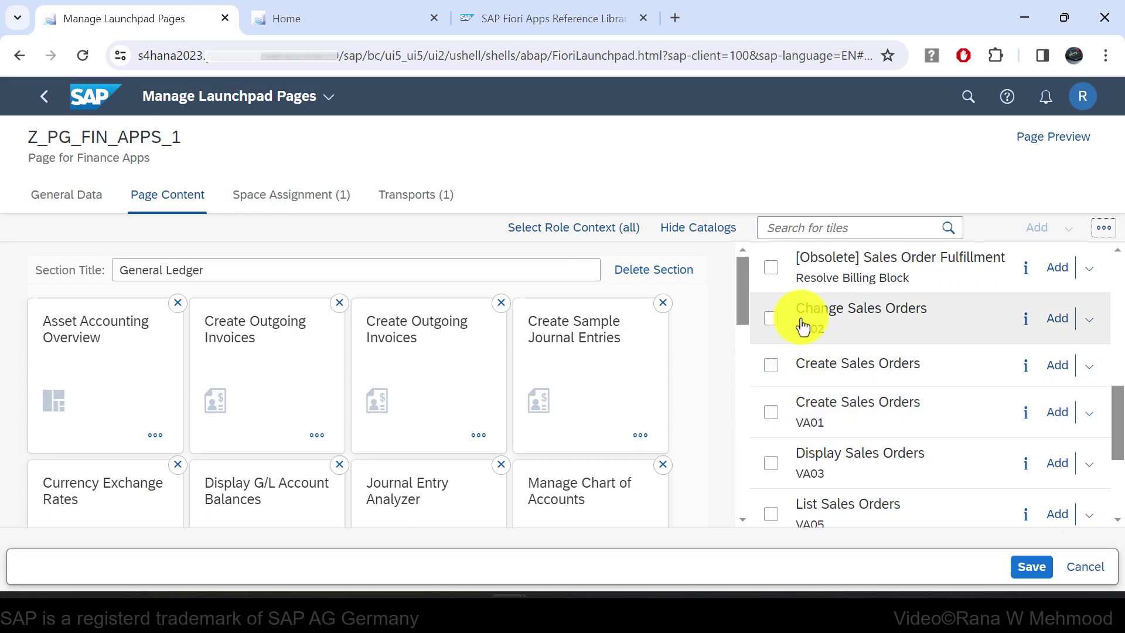
pyautogui.click(771, 412)
pyautogui.scroll(-3, 897, 393)
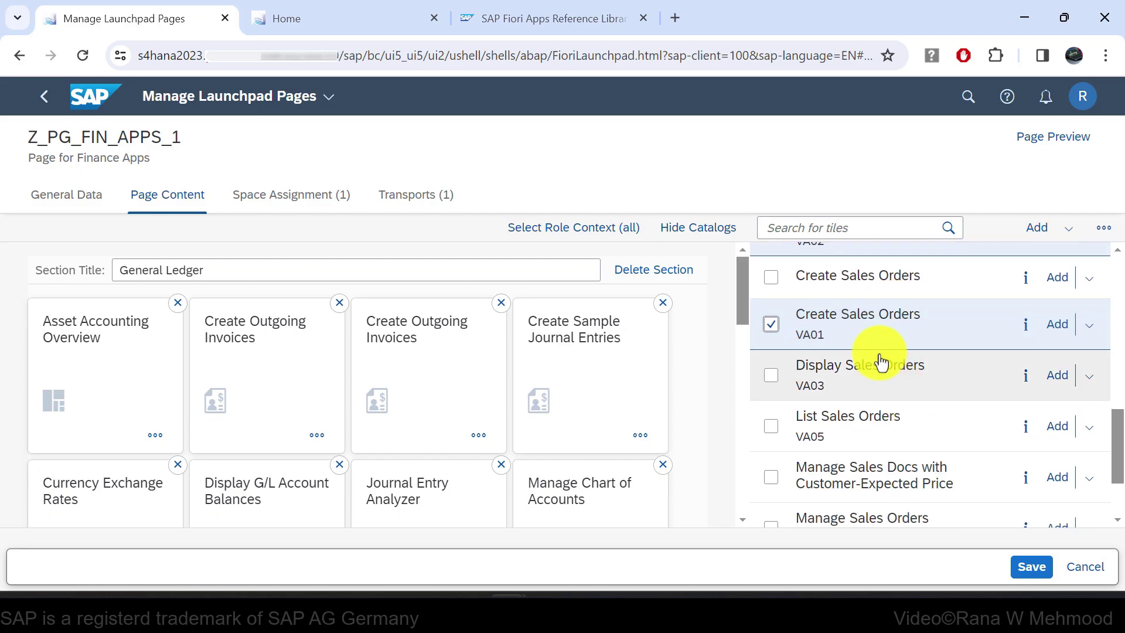
pyautogui.click(771, 425)
pyautogui.scroll(-3, 809, 448)
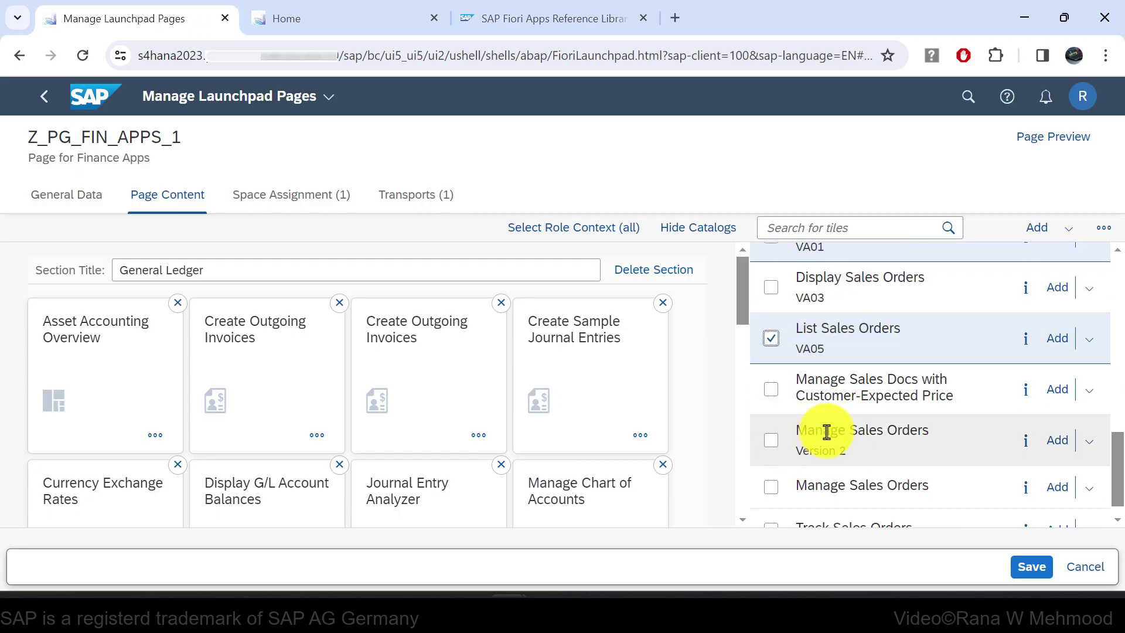
pyautogui.click(771, 440)
pyautogui.scroll(-1, 913, 416)
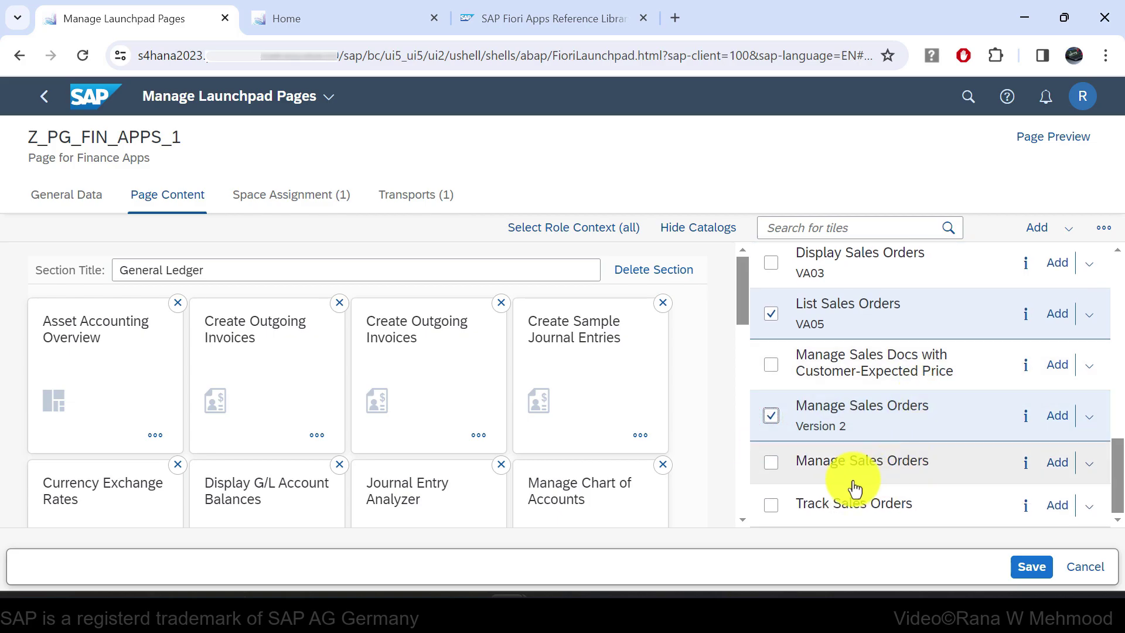
pyautogui.click(772, 506)
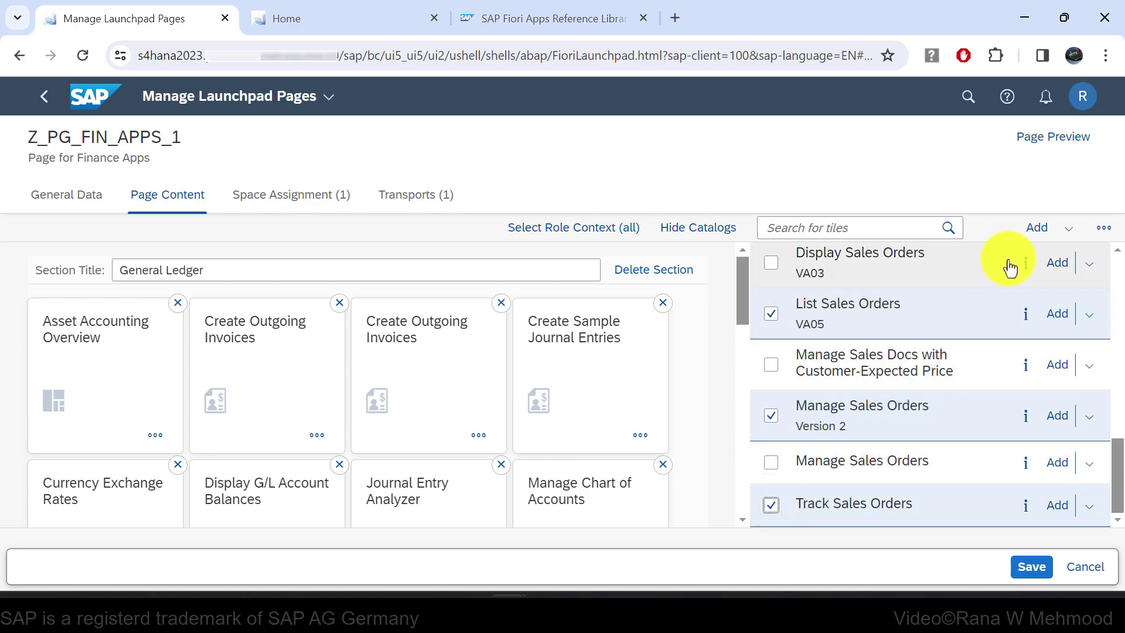
pyautogui.click(1029, 229)
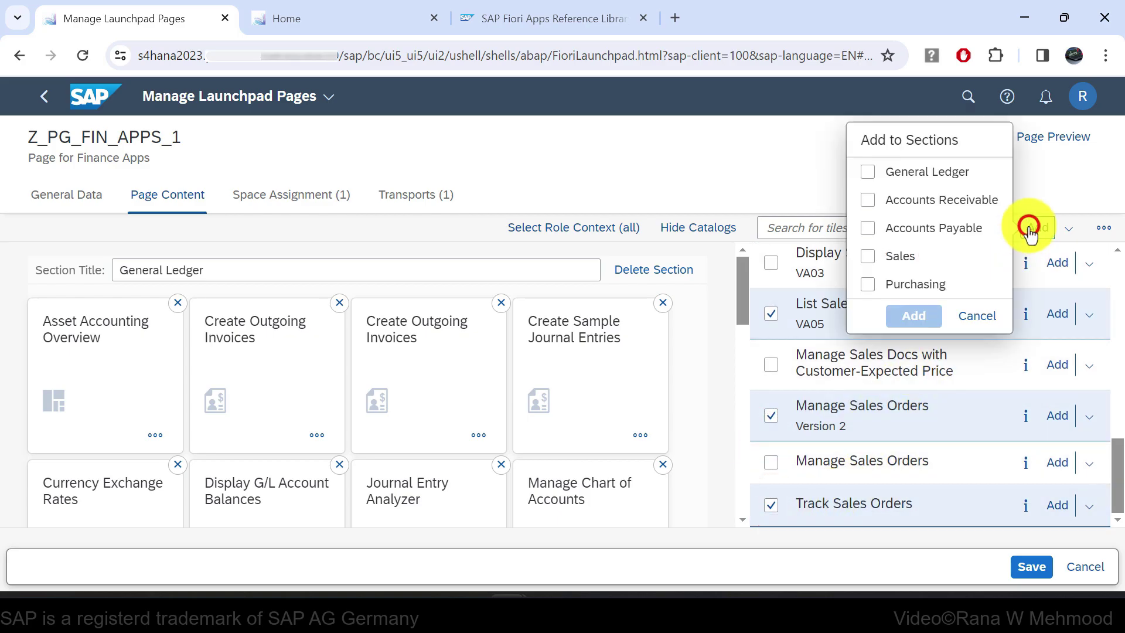
pyautogui.click(868, 258)
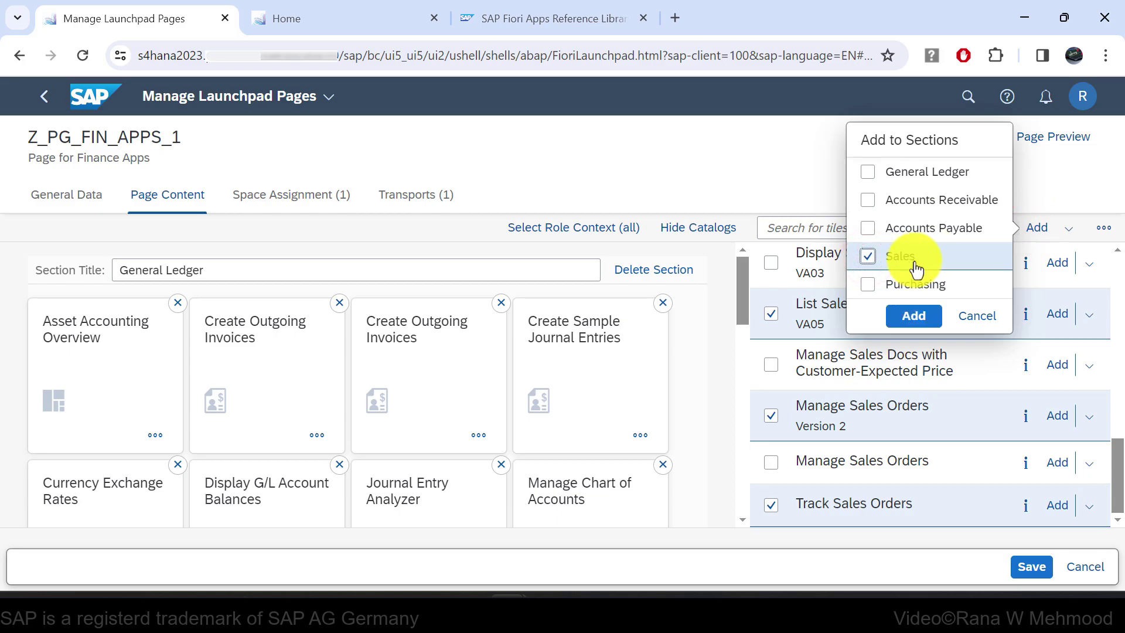
pyautogui.click(923, 319)
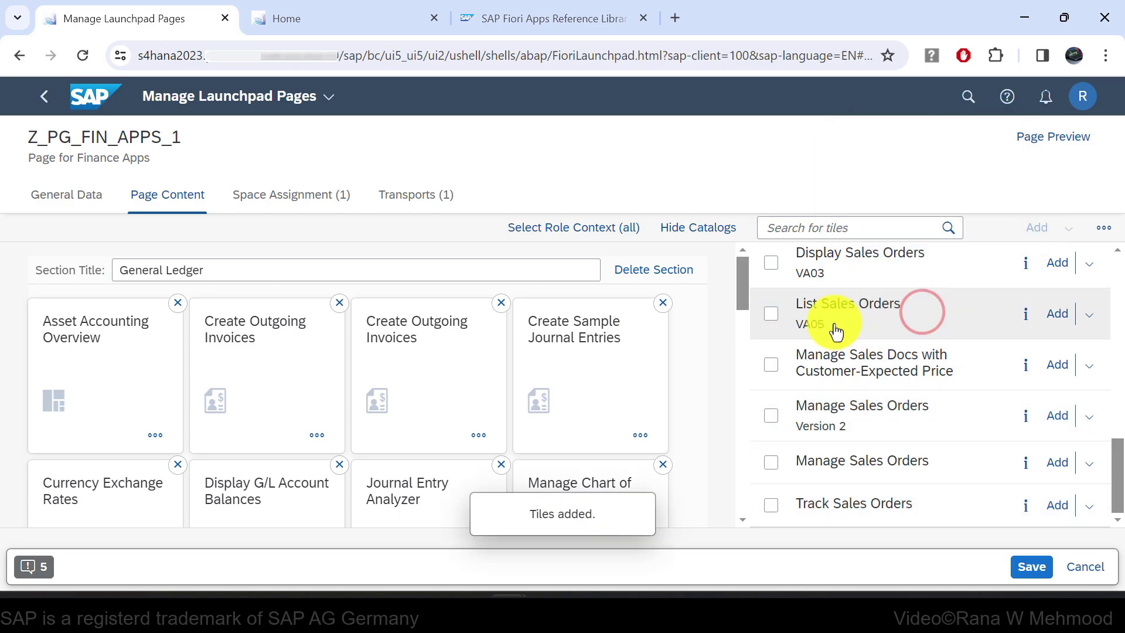
# Step: Review the Sales section tiles and check why they are flagged out of role context
pyautogui.moveTo(739, 271); pyautogui.dragTo(740, 413)
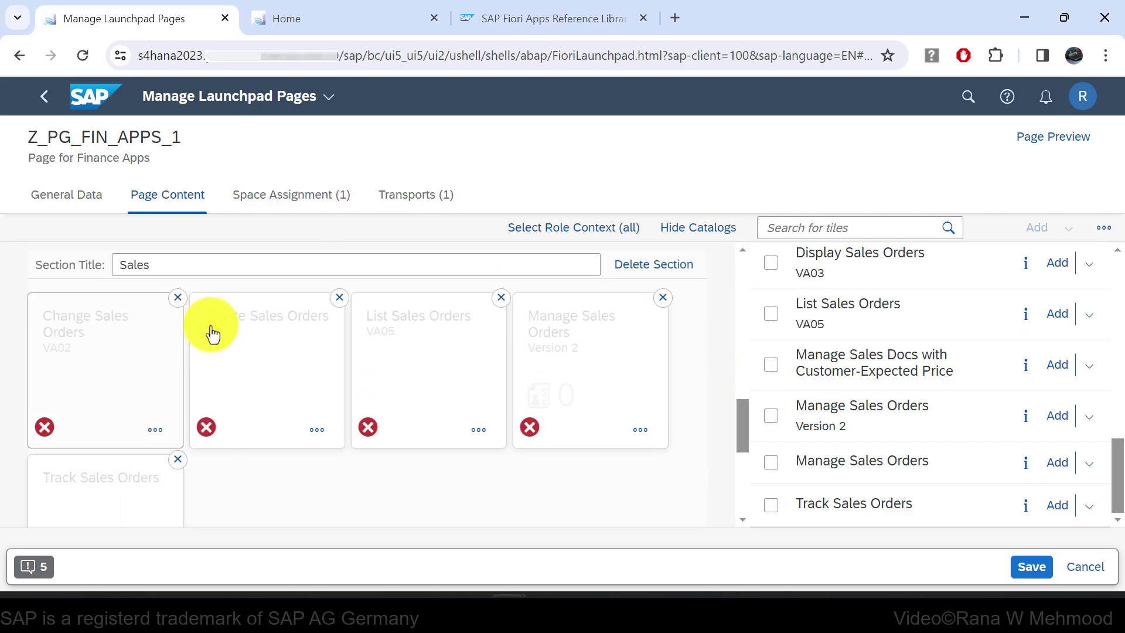
pyautogui.scroll(-1, 481, 387)
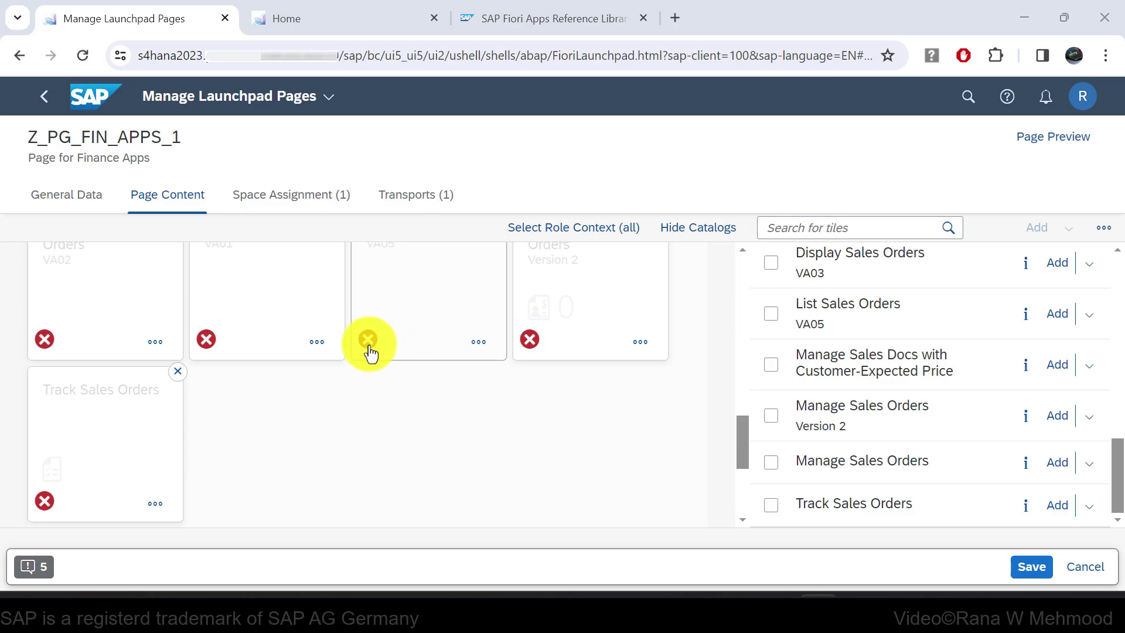
pyautogui.click(530, 340)
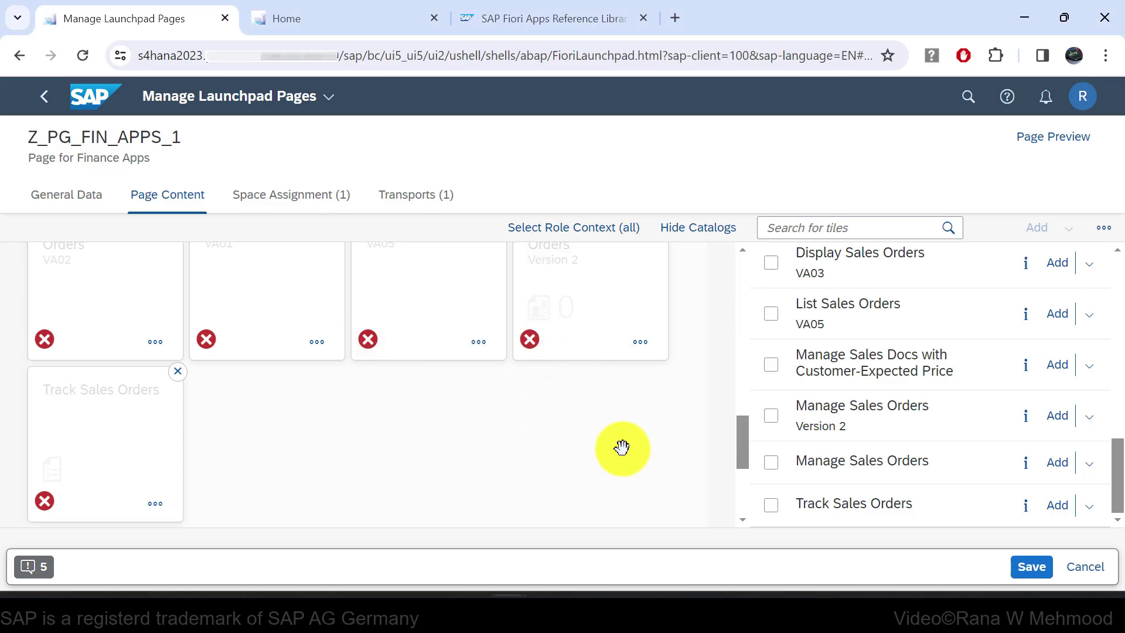
pyautogui.scroll(1, 639, 448)
pyautogui.scroll(3, 642, 448)
pyautogui.scroll(10, 1000, 420)
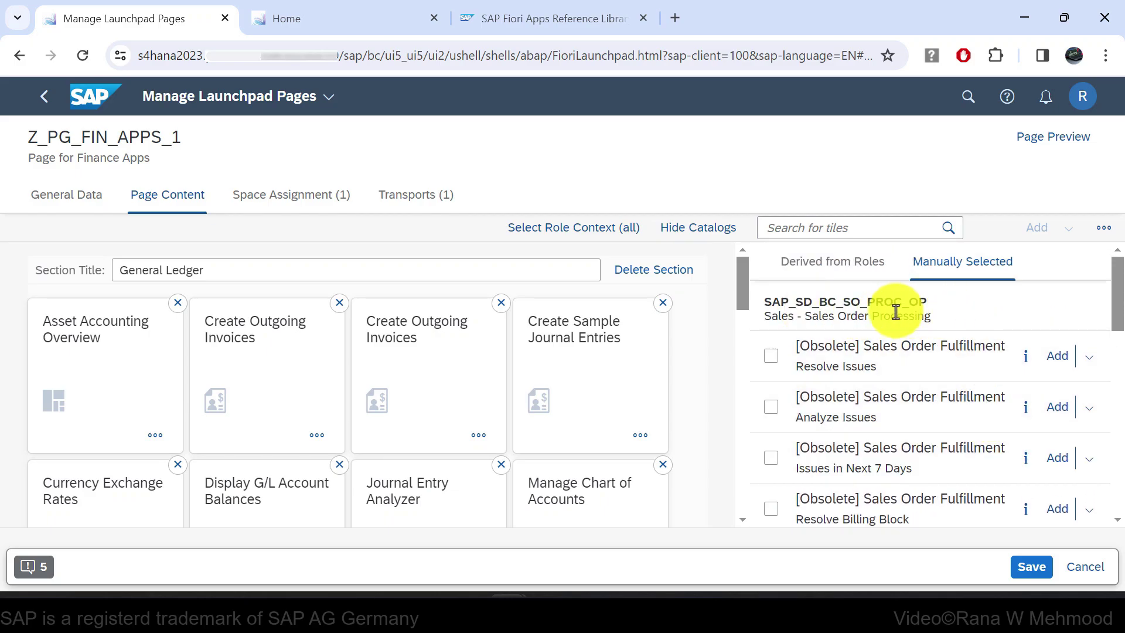
# Step: Insert Launchpad Catalog SAP_SD_BC_SO_PROC_OP into role Z_FIN_FIORI_ROLE_1's menu in PFCG and save
pyautogui.click(555, 17)
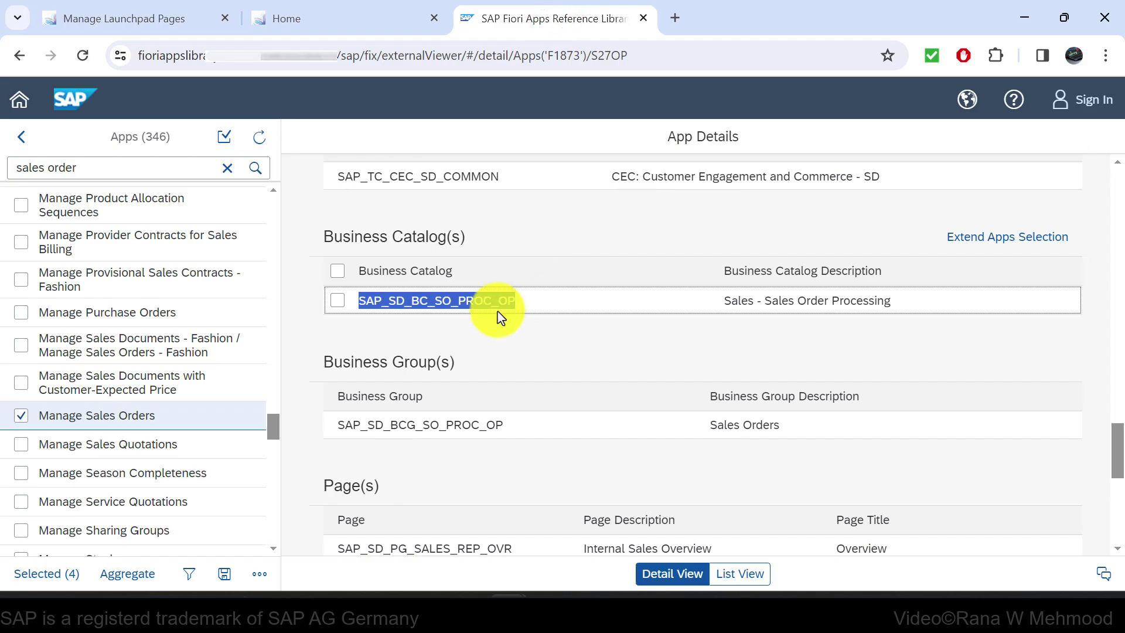
pyautogui.moveTo(619, 594)
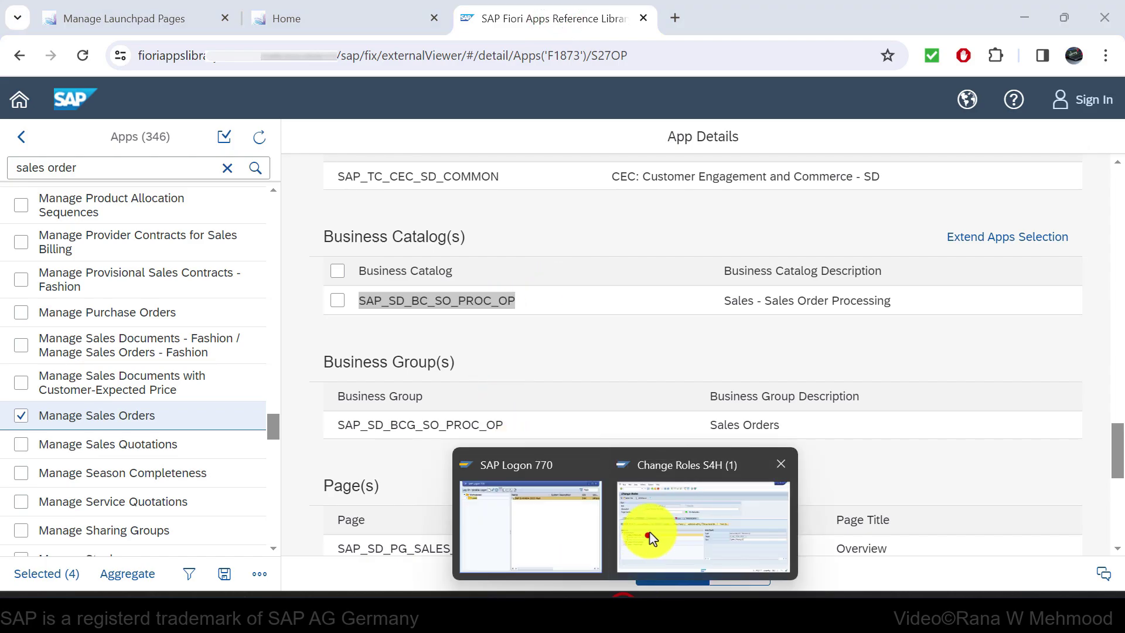
pyautogui.click(648, 535)
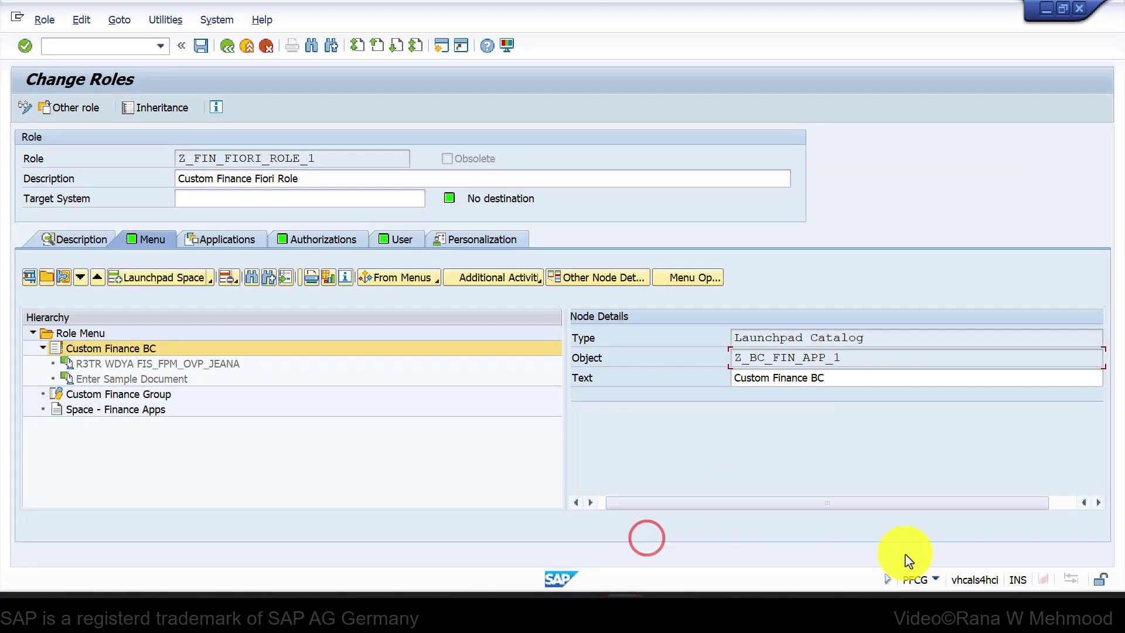
pyautogui.click(209, 282)
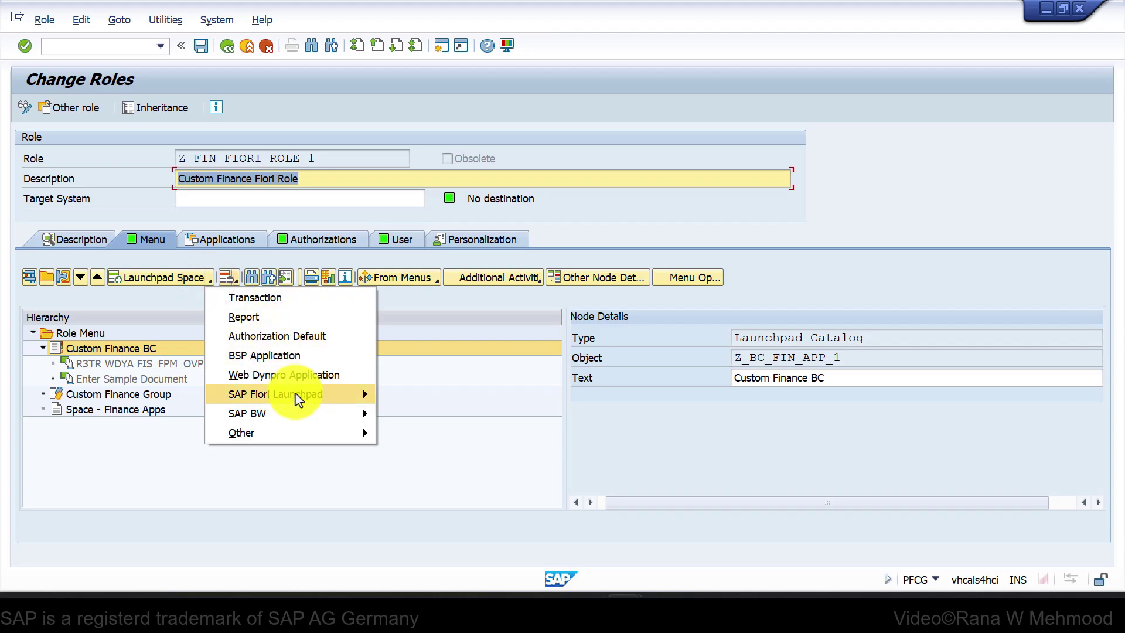
pyautogui.moveTo(296, 394)
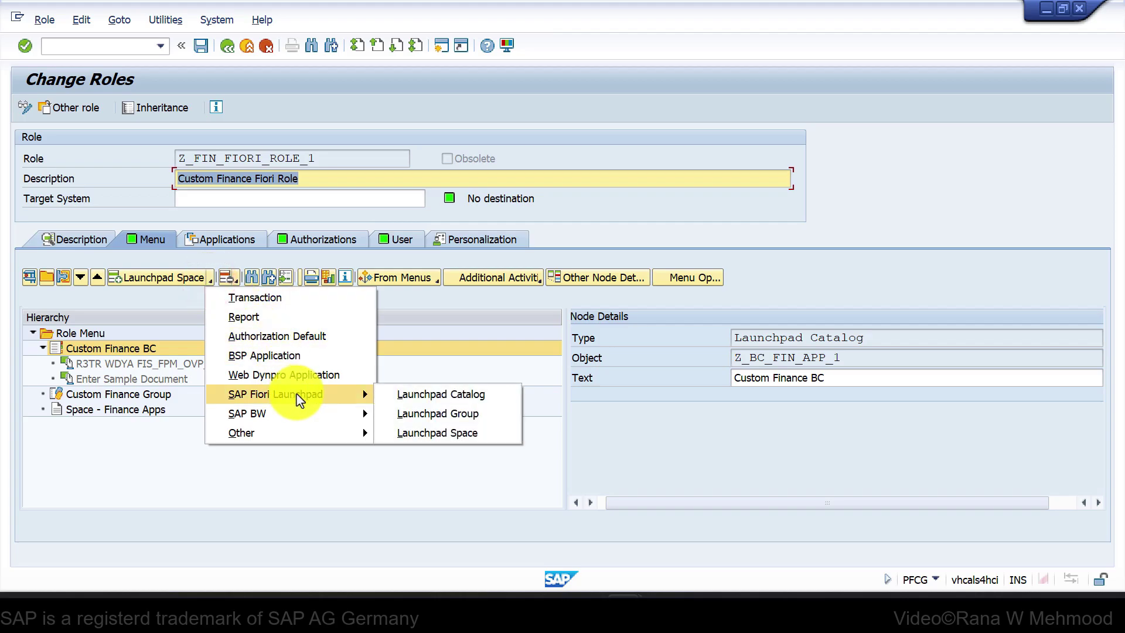
pyautogui.click(428, 394)
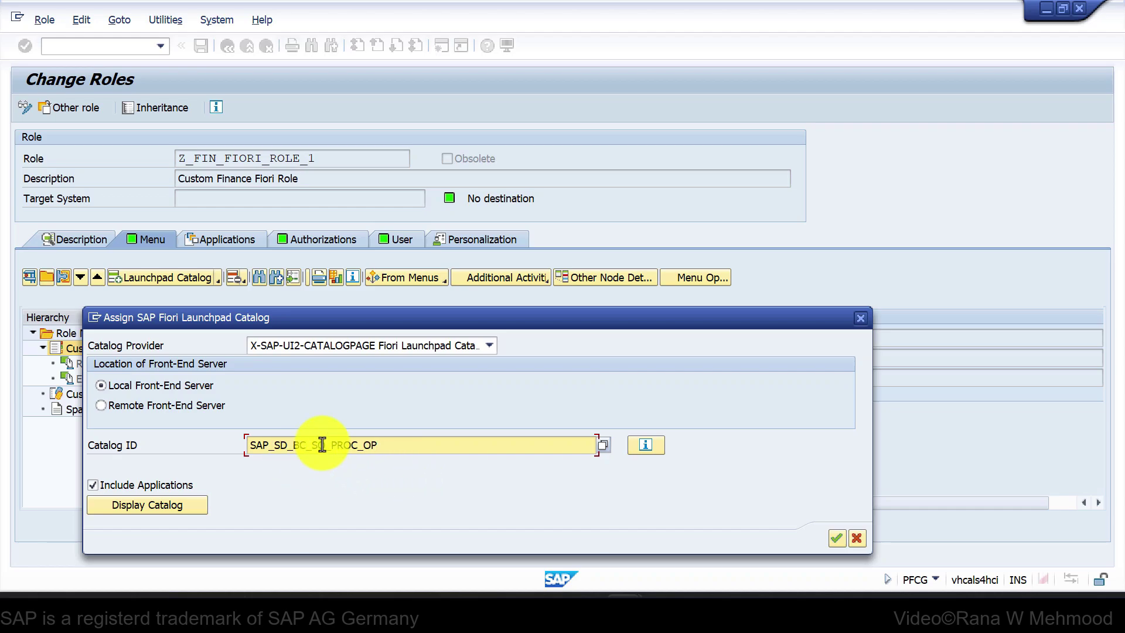
pyautogui.click(836, 538)
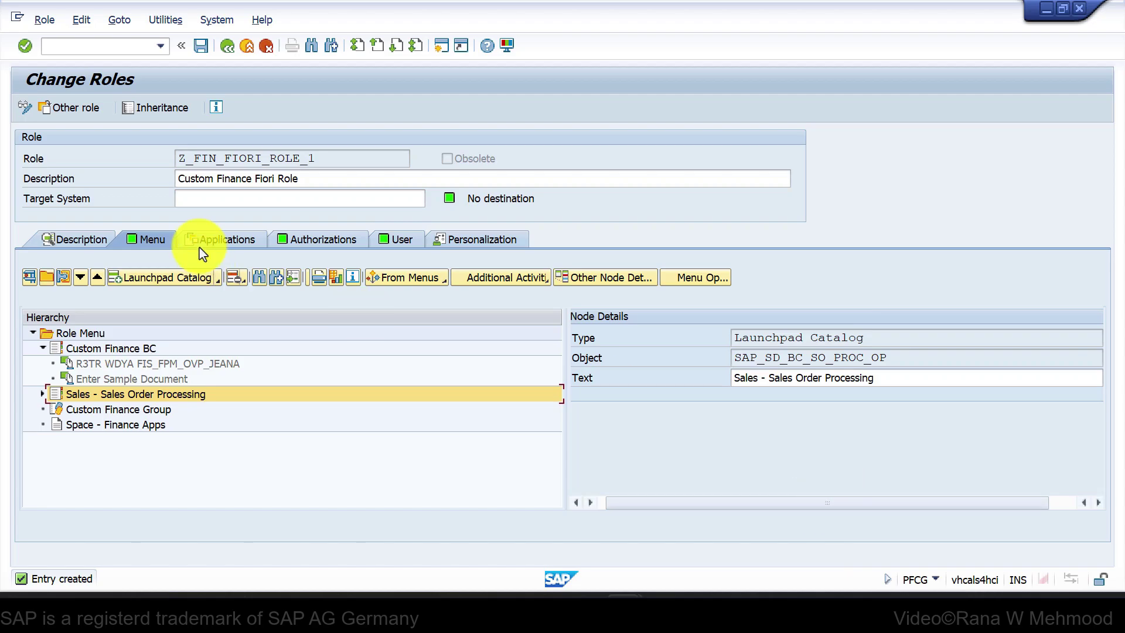
pyautogui.click(202, 48)
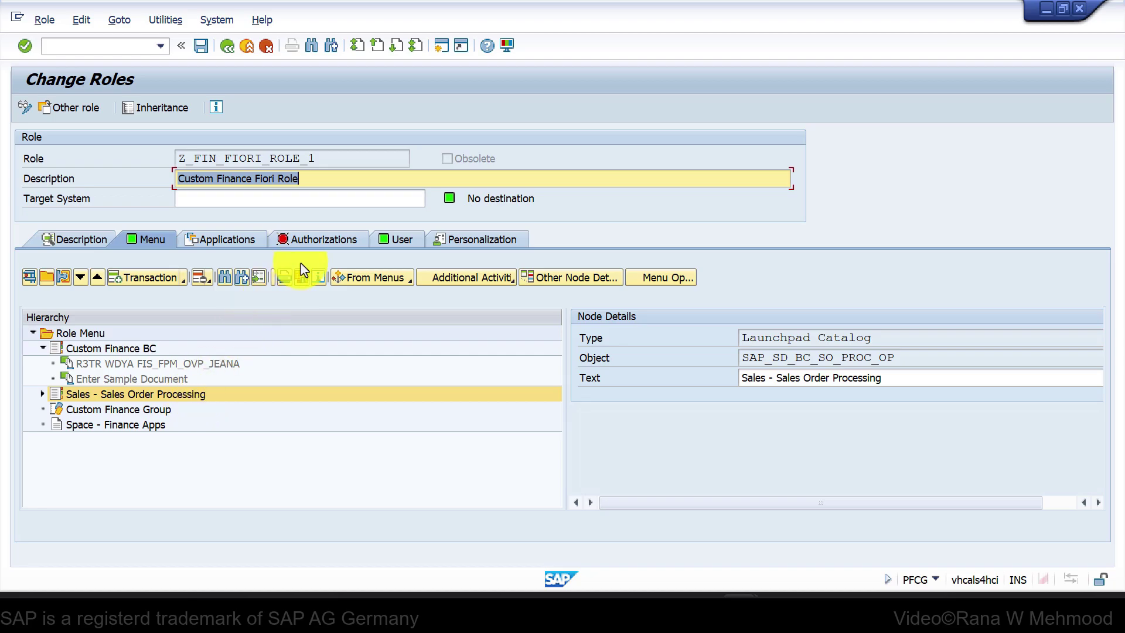
# Step: Regenerate authorization profile T-SH110144 for Z_FIN_FIORI_ROLE_1 despite open authorizations, then go back
pyautogui.click(317, 241)
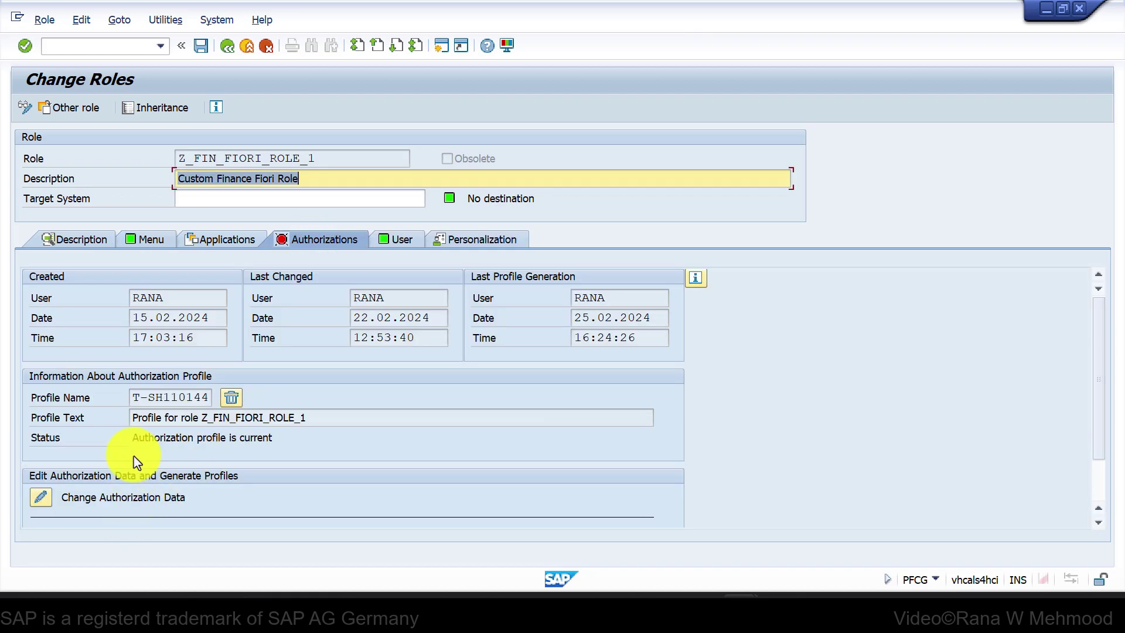
pyautogui.click(42, 495)
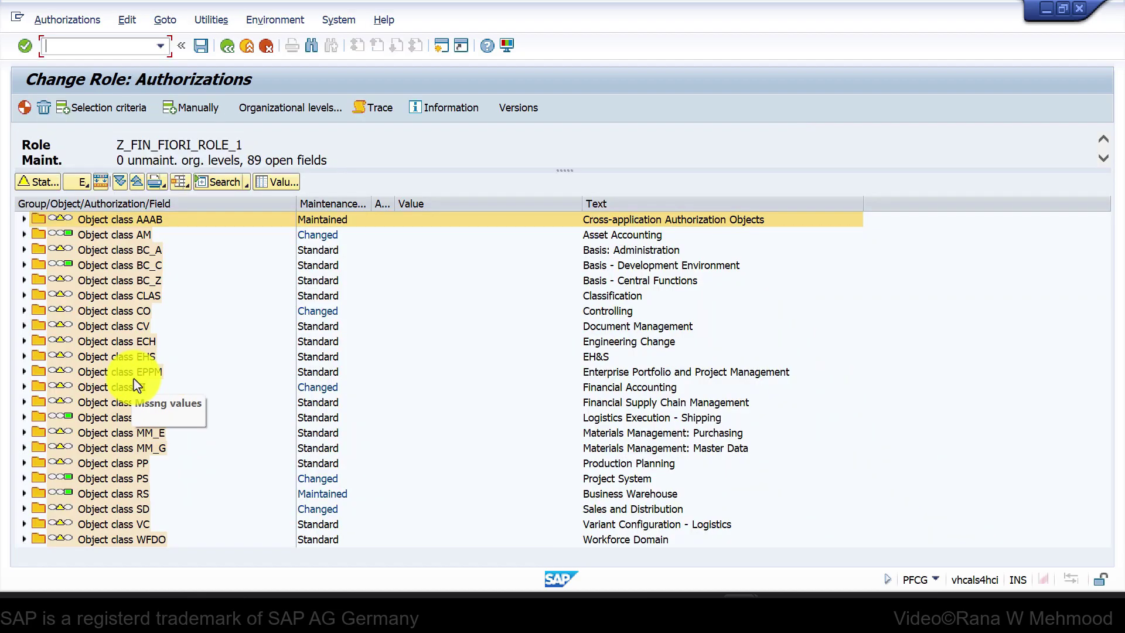
pyautogui.click(25, 108)
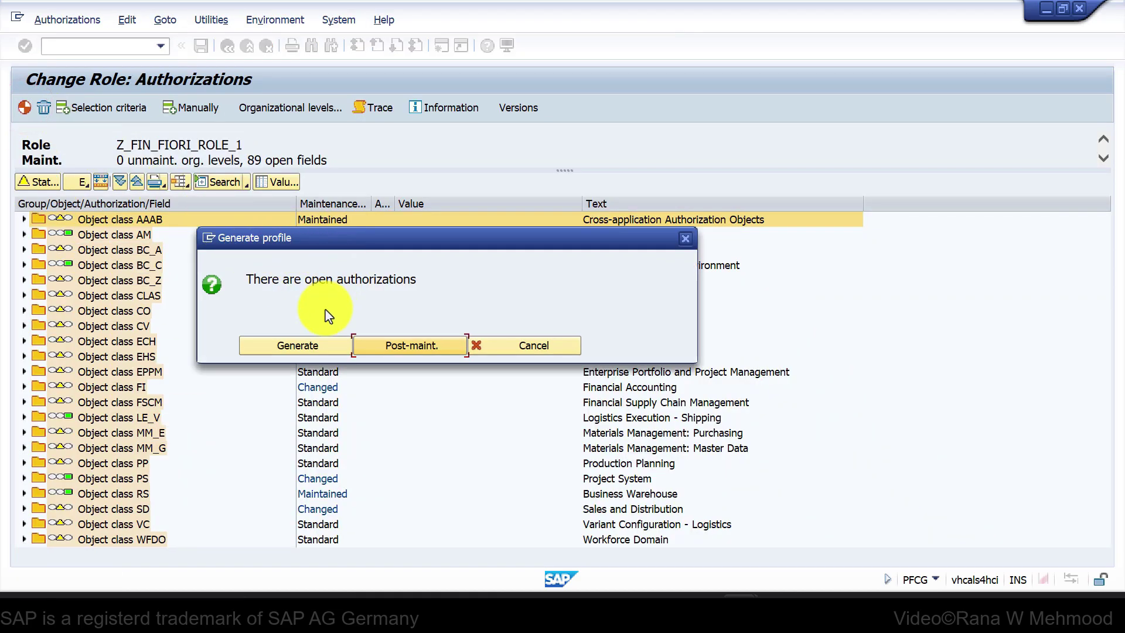
pyautogui.click(291, 347)
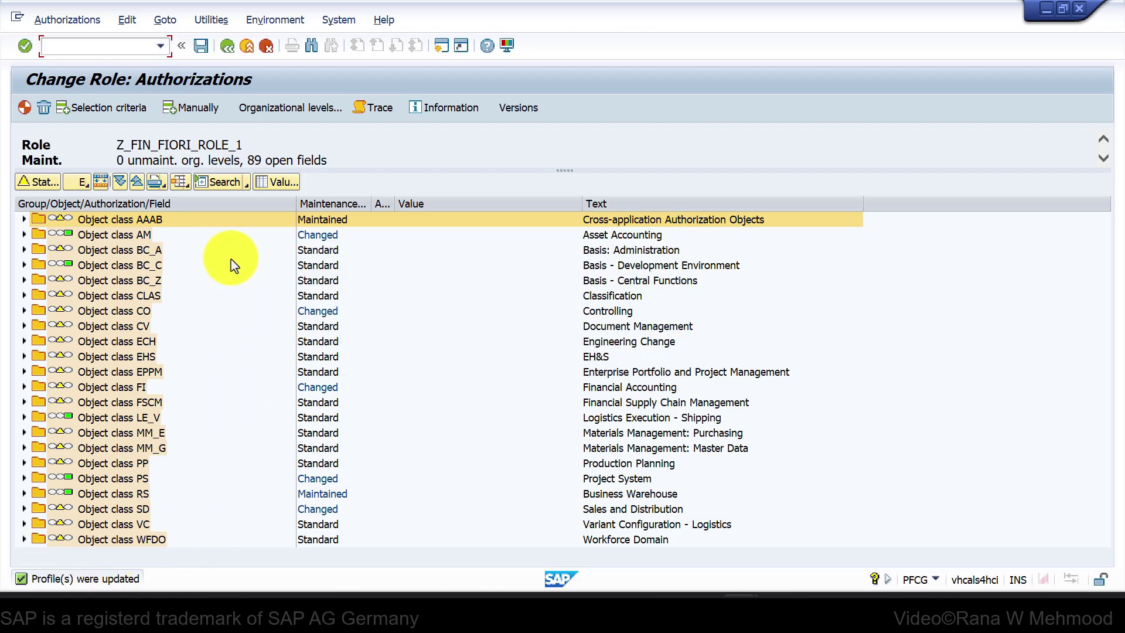
pyautogui.click(229, 48)
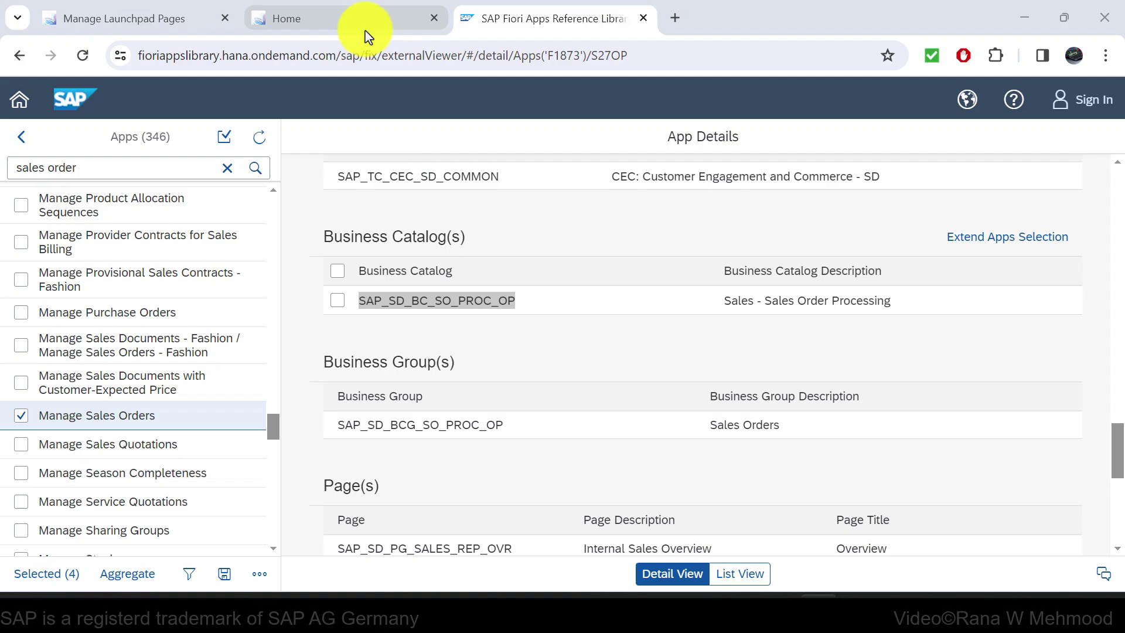
# Step: Return to page Z_PG_FIN_APPS_1 and save it with the new Sales section
pyautogui.click(362, 23)
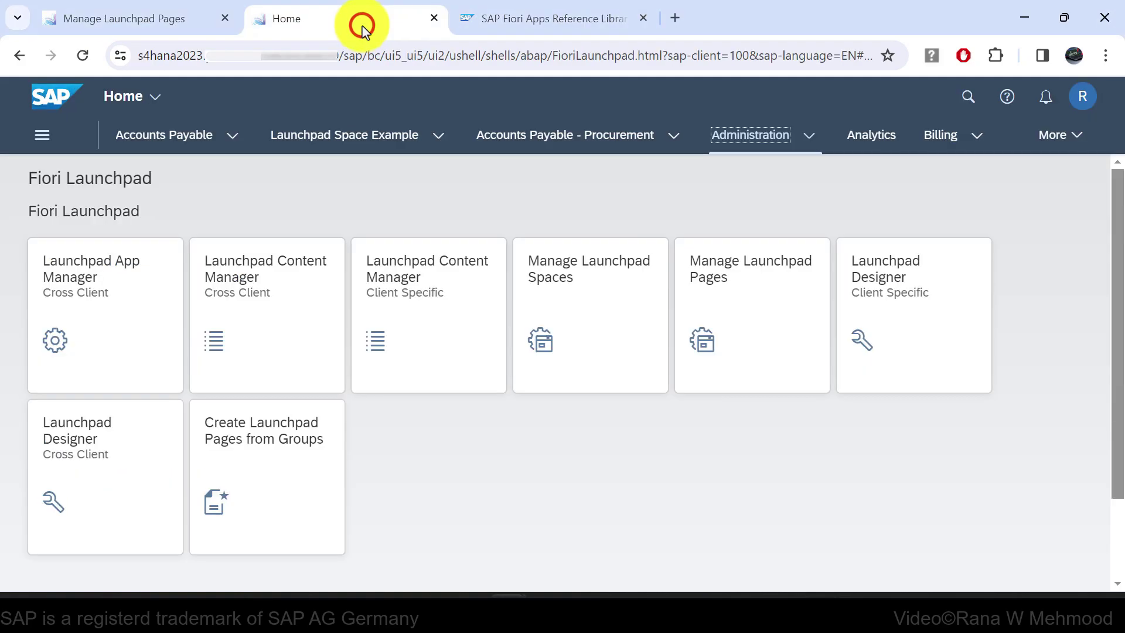
pyautogui.click(143, 32)
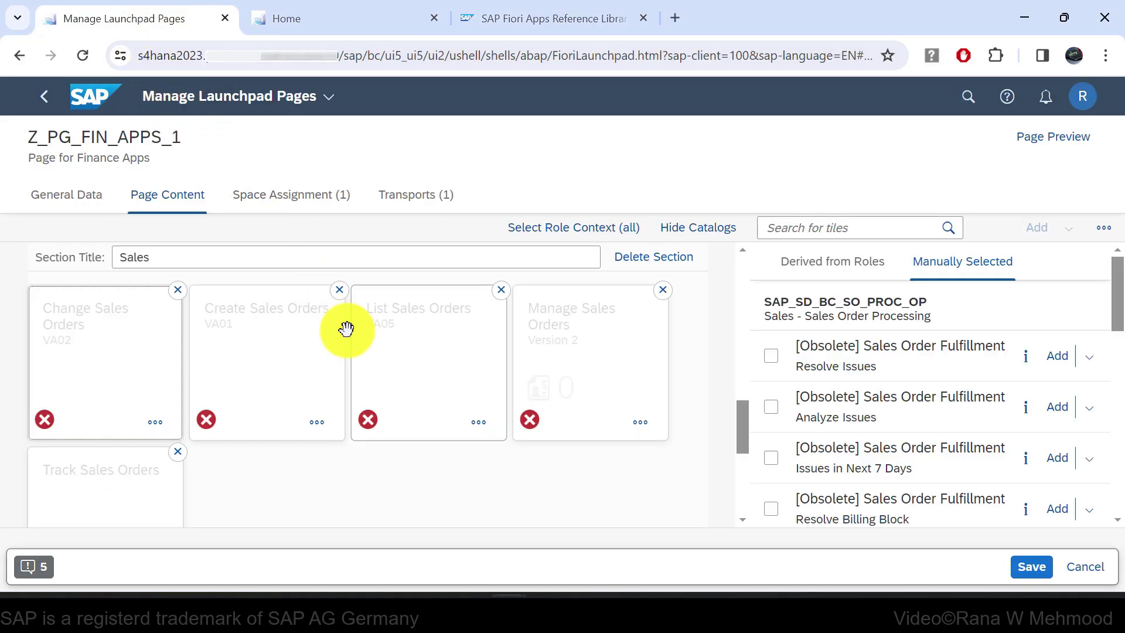
pyautogui.click(1019, 568)
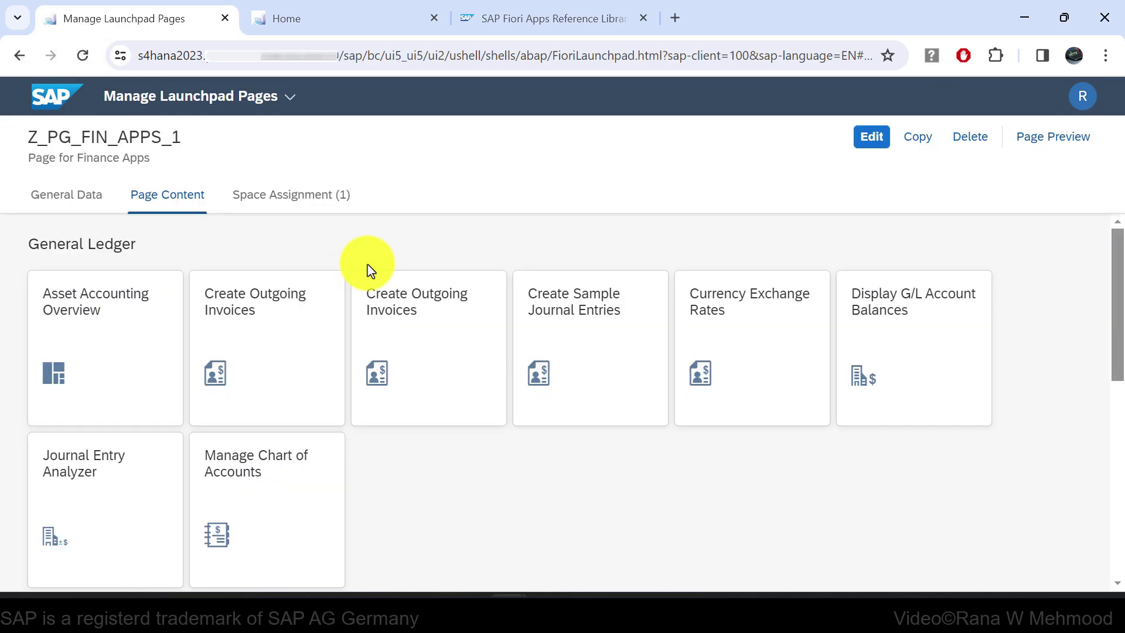
# Step: Check the saved Sales tiles are no longer flagged, then reopen the page for editing
pyautogui.scroll(-3, 467, 266)
pyautogui.scroll(-4, 471, 268)
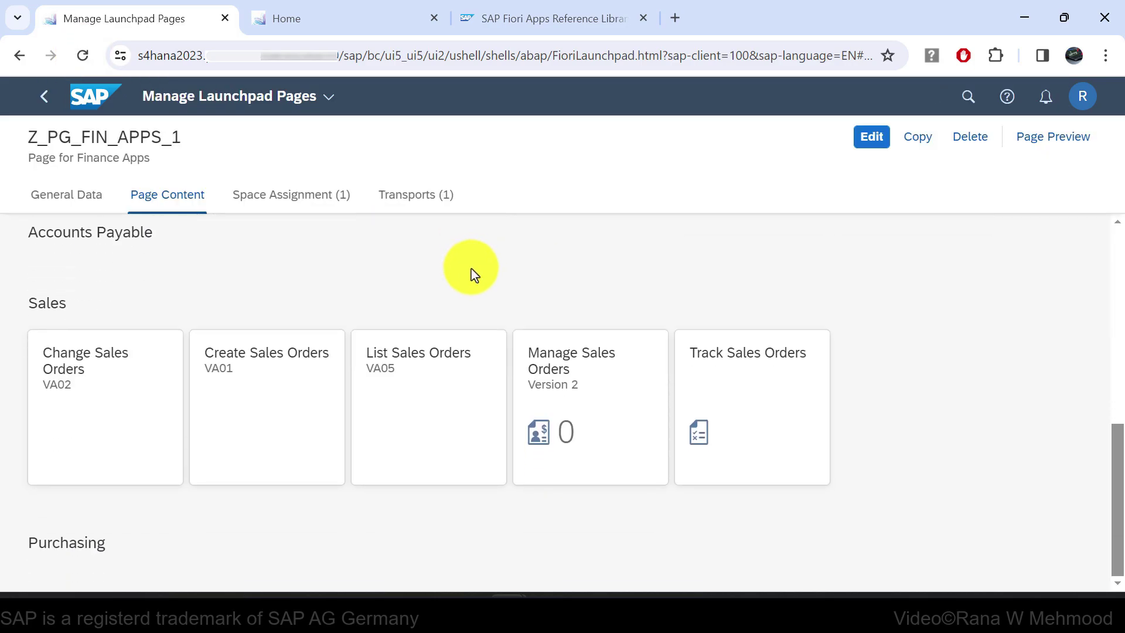
pyautogui.click(871, 145)
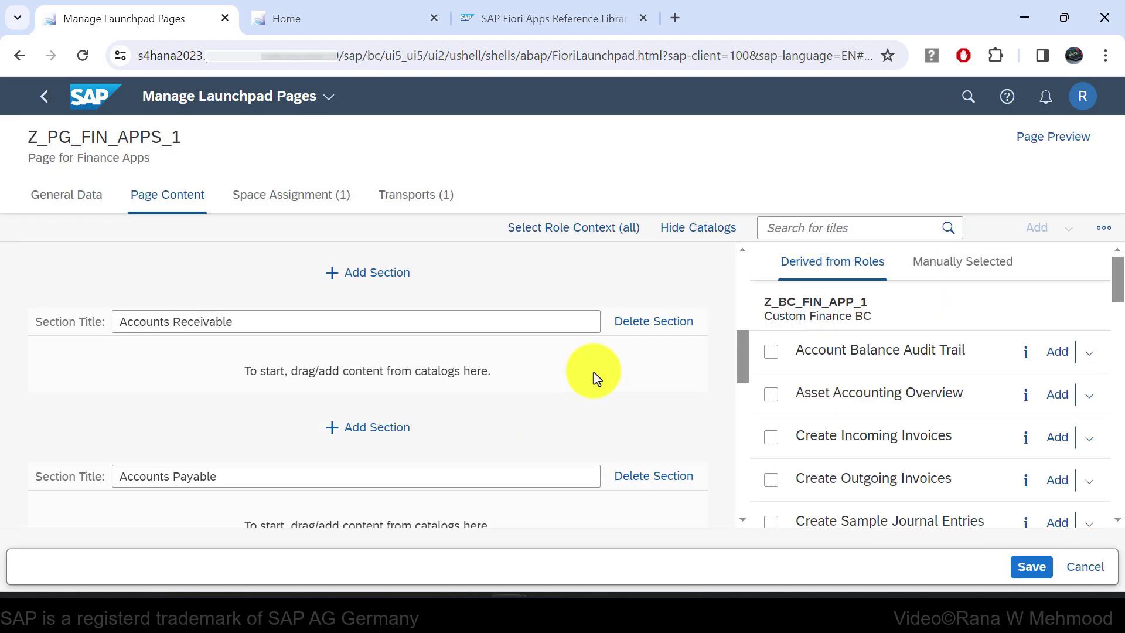
pyautogui.scroll(-10, 589, 372)
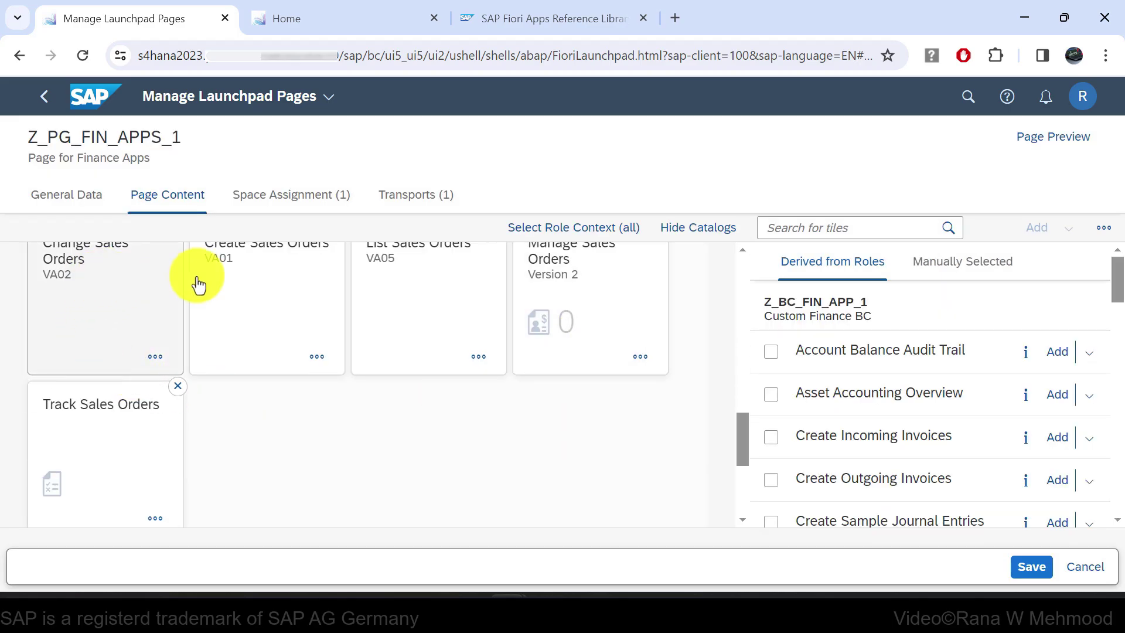